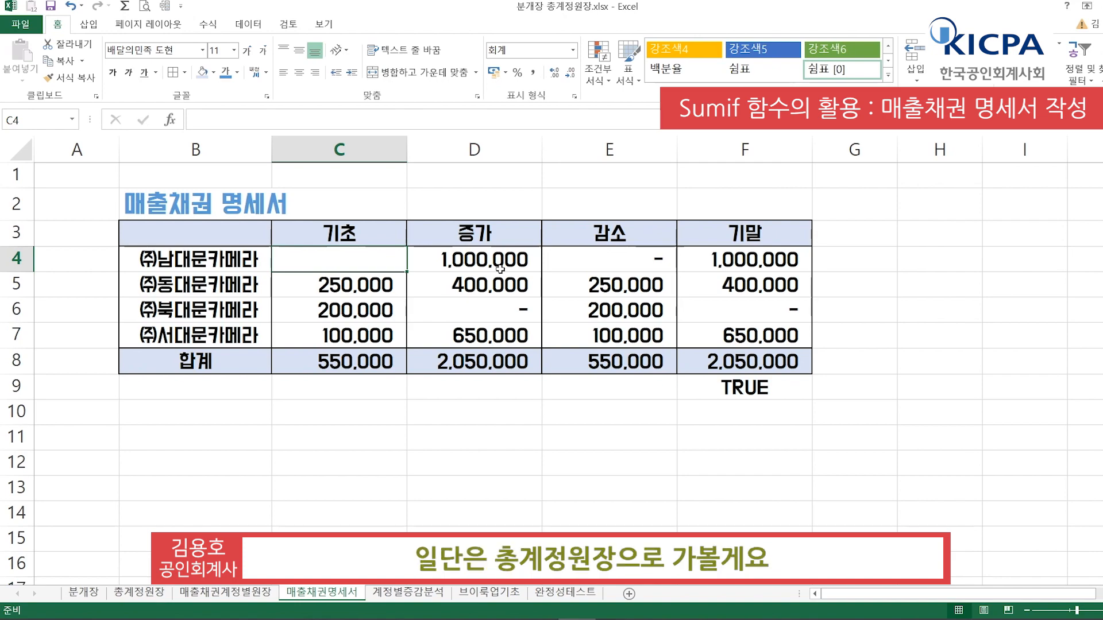
Filter the 회계계정 column on the 총계정원장 sheet to show only the 매출채권 rows
key("ctrl+Page_Up")
key("ctrl+Page_Up")
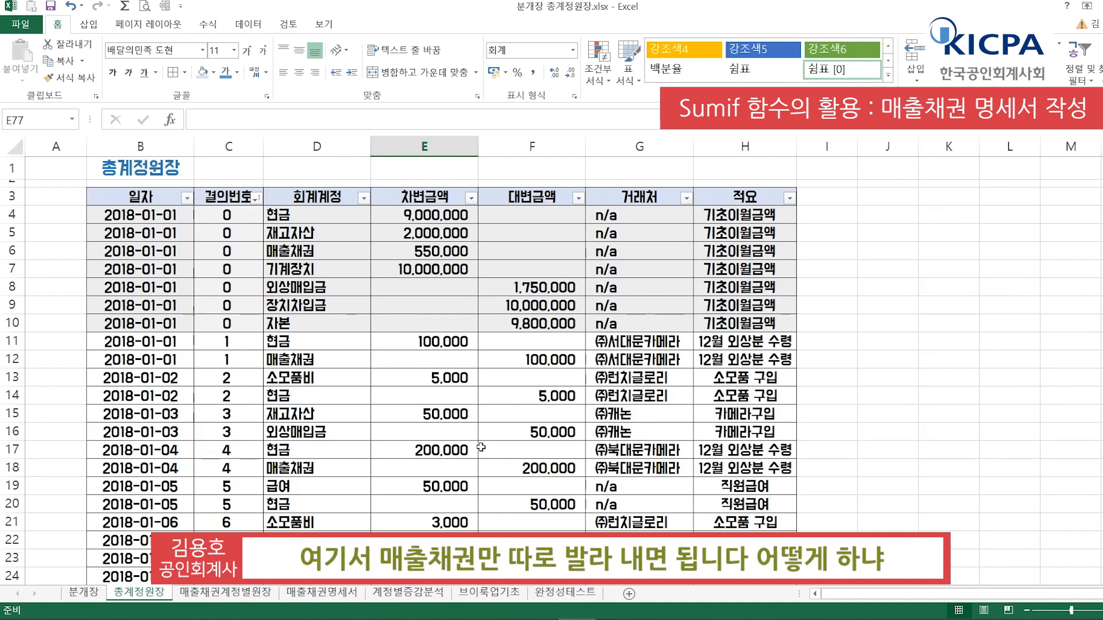
left_click(313, 362)
key("ctrl+Up")
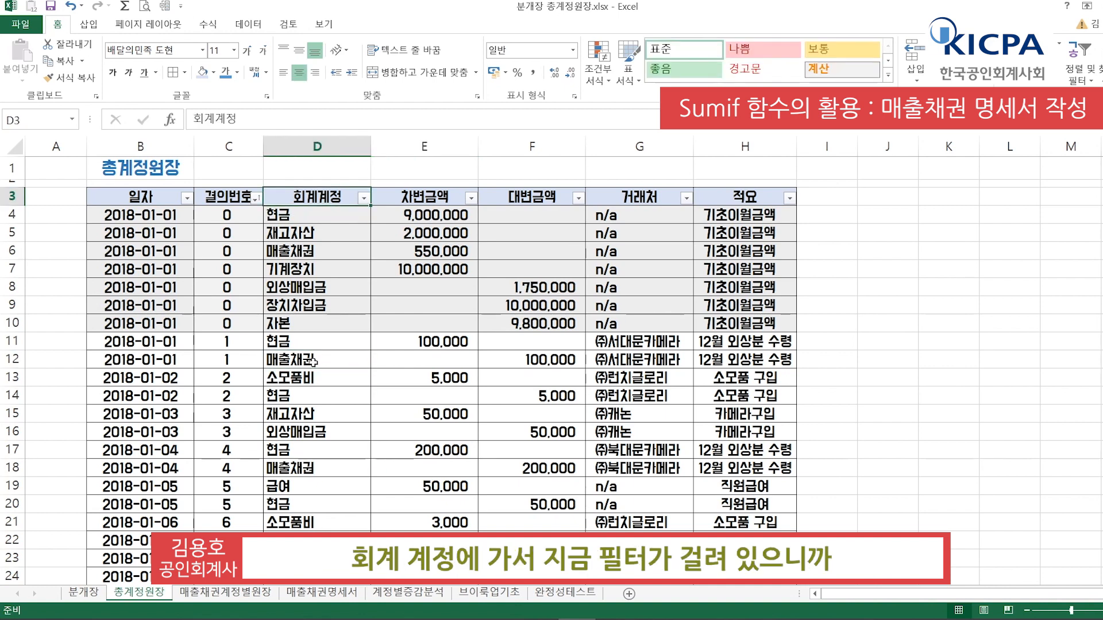
key("alt+Down")
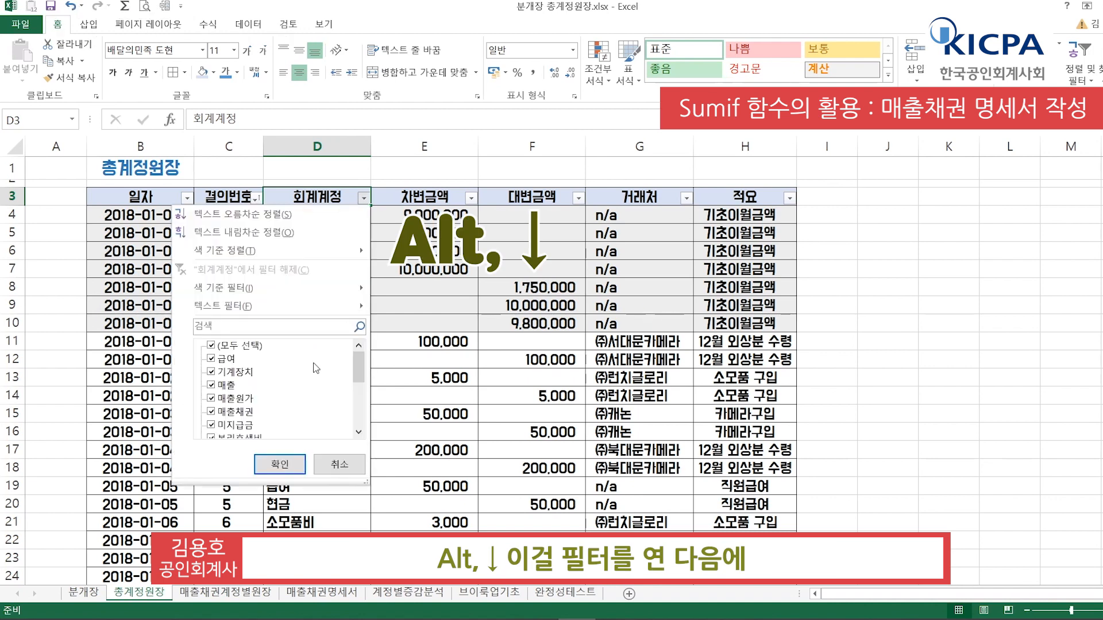
left_click(239, 346)
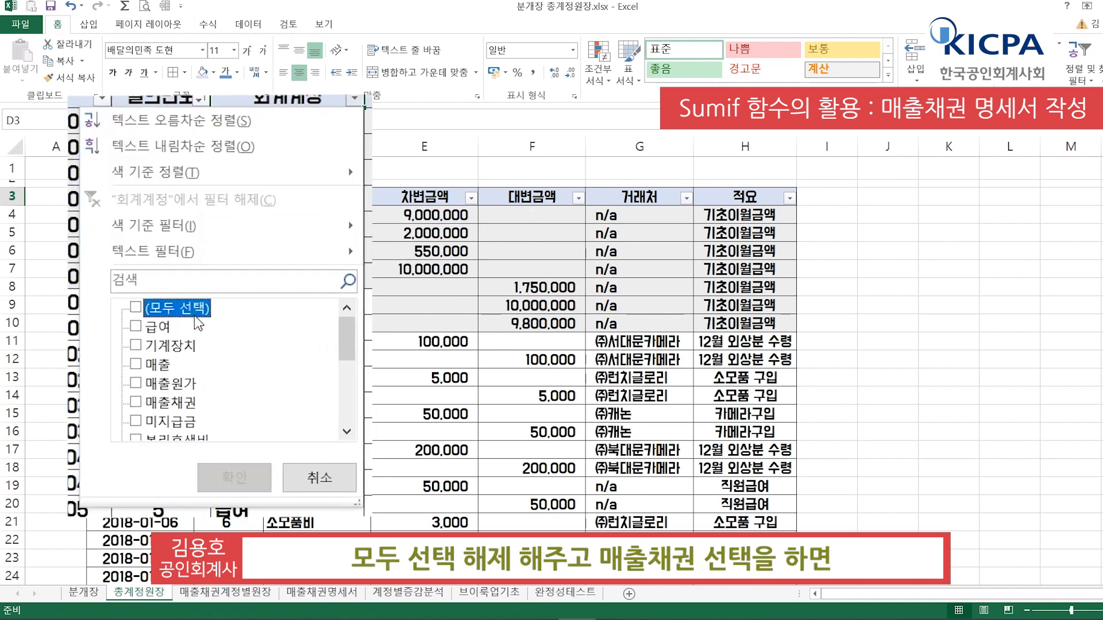
left_click(171, 402)
left_click(234, 477)
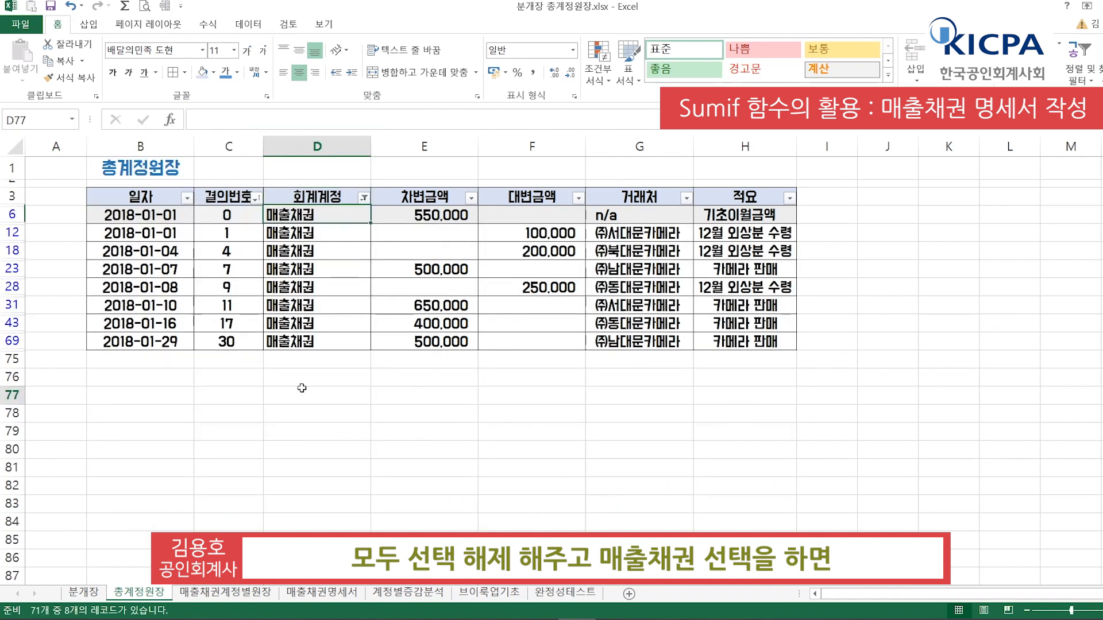
left_click(303, 393)
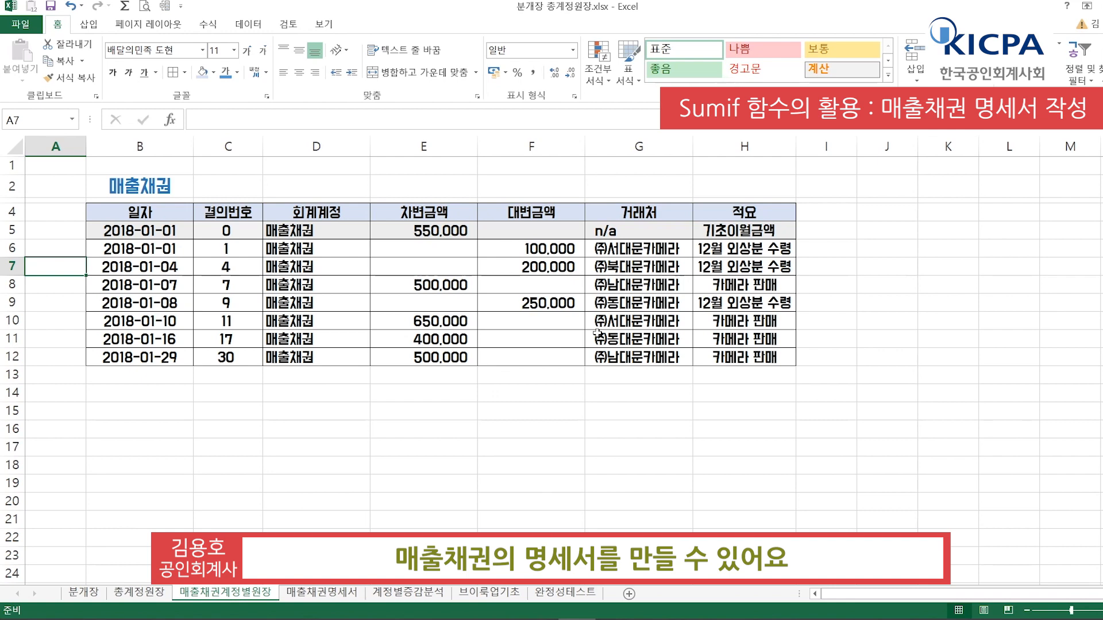
Enter 거래처 as the header in cell B3 of the table on the 매출채권명세서 sheet
key("ctrl+Page_Down")
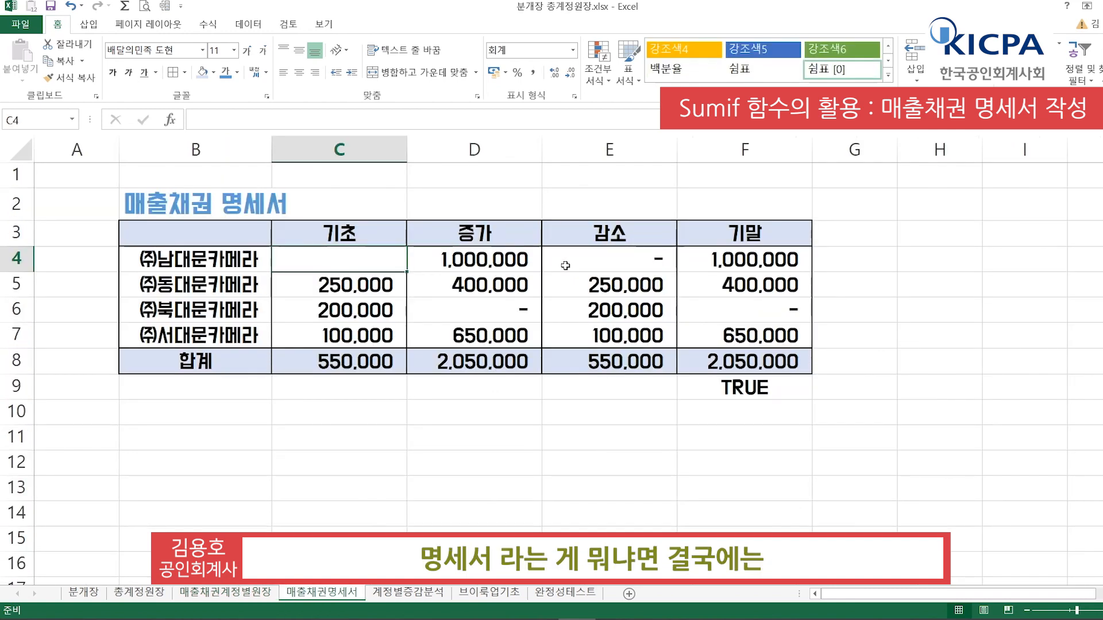
left_click(350, 214)
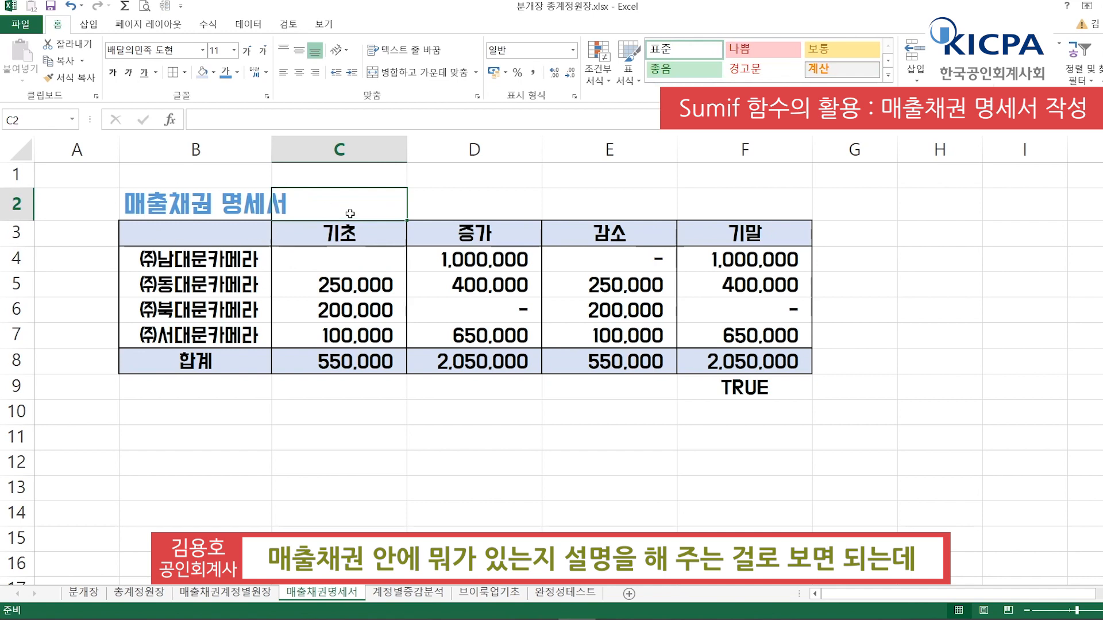
left_click(437, 195)
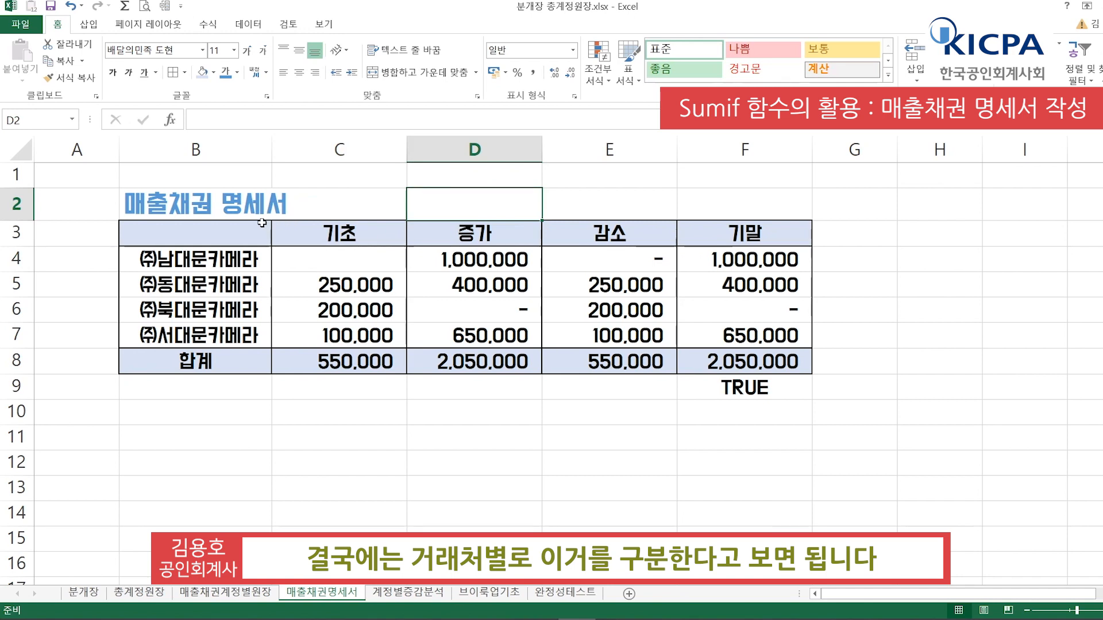
left_click(244, 229)
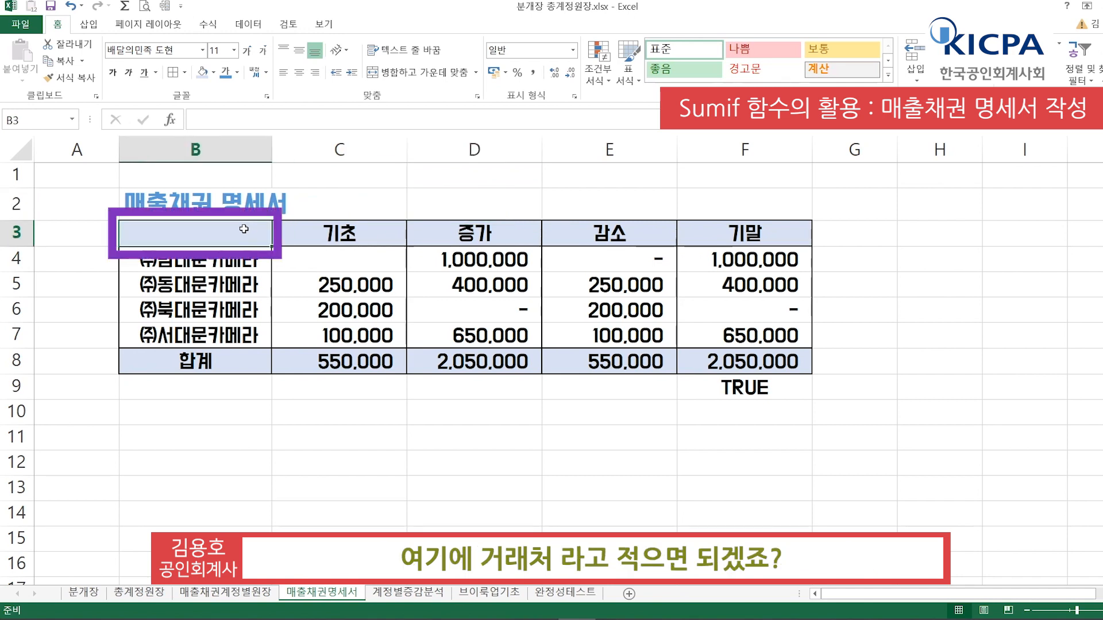
type("거래처")
key("Return")
left_click(244, 228)
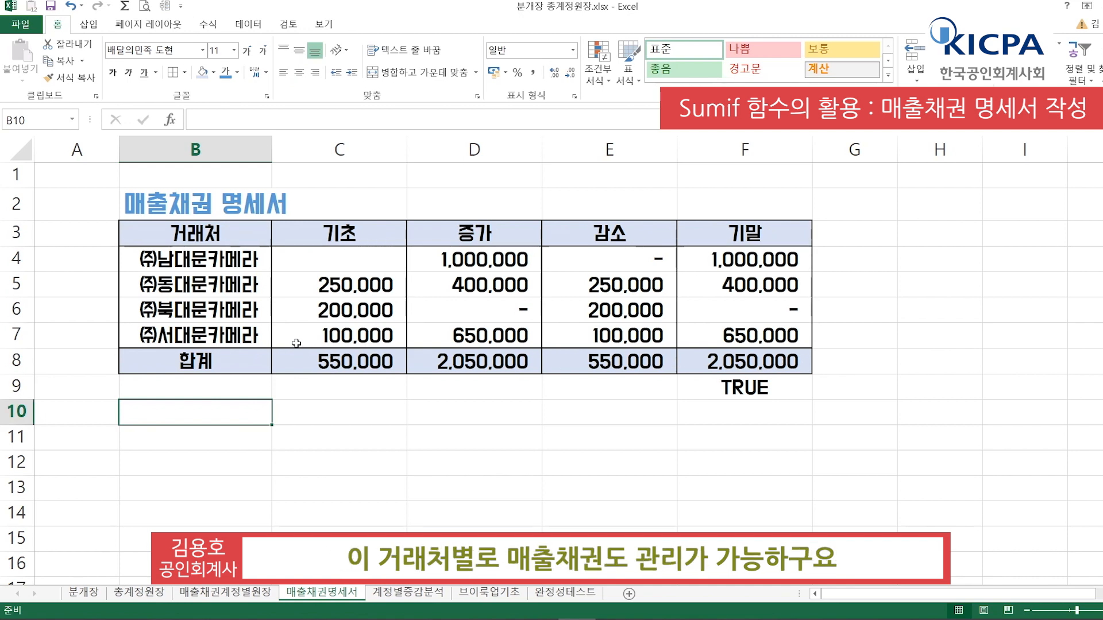
Inspect the SUMIF formula in the upper table's 증가 cell for ㈜남대문카메라
key("Down")
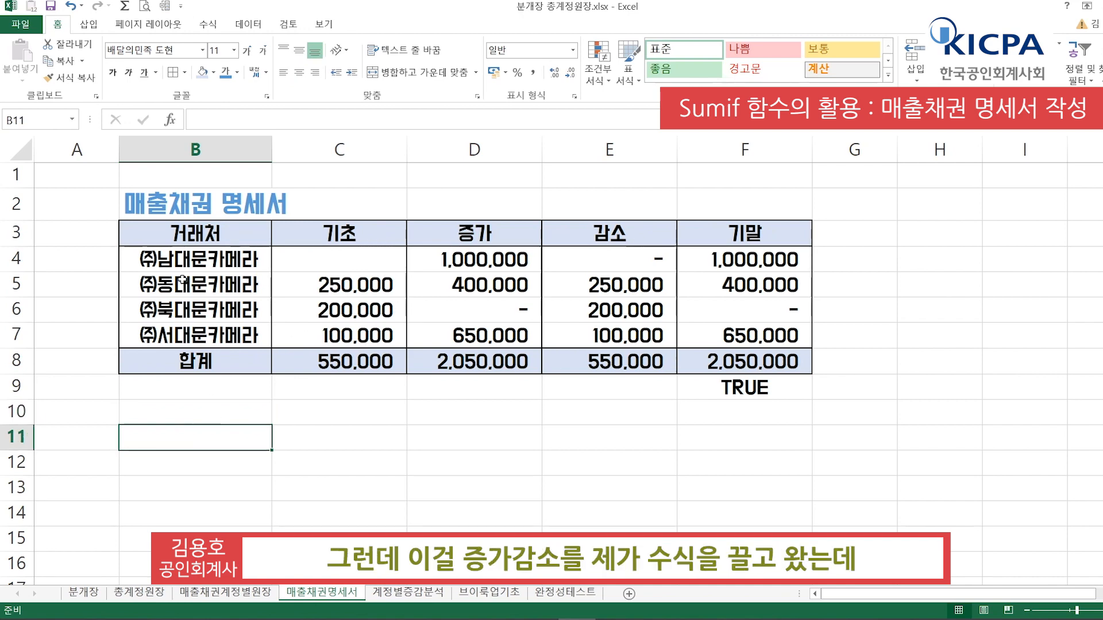
left_click(522, 261)
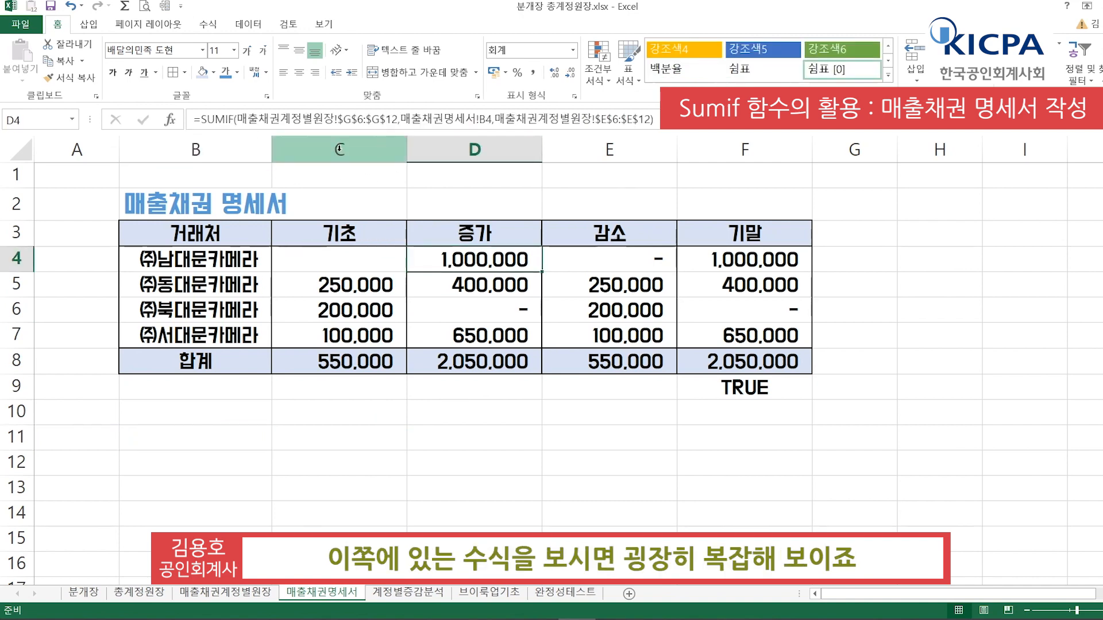
left_click(181, 236)
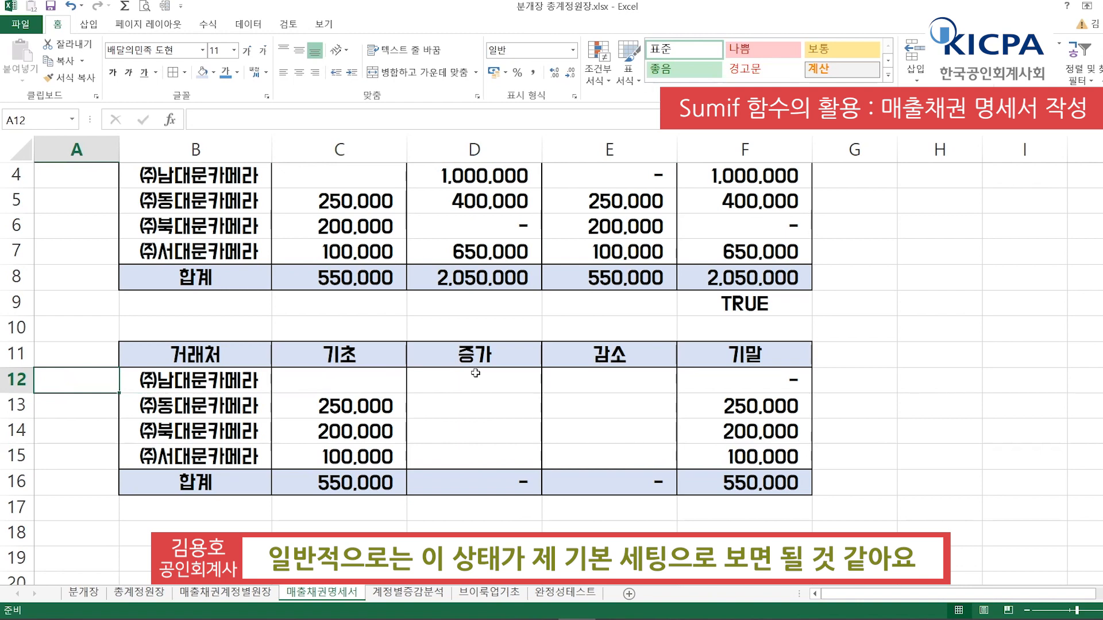
Enter 0 as the 기초 amount for ㈜남대문카메라 in cell C12 of the lower table
key("Right")
key("Right")
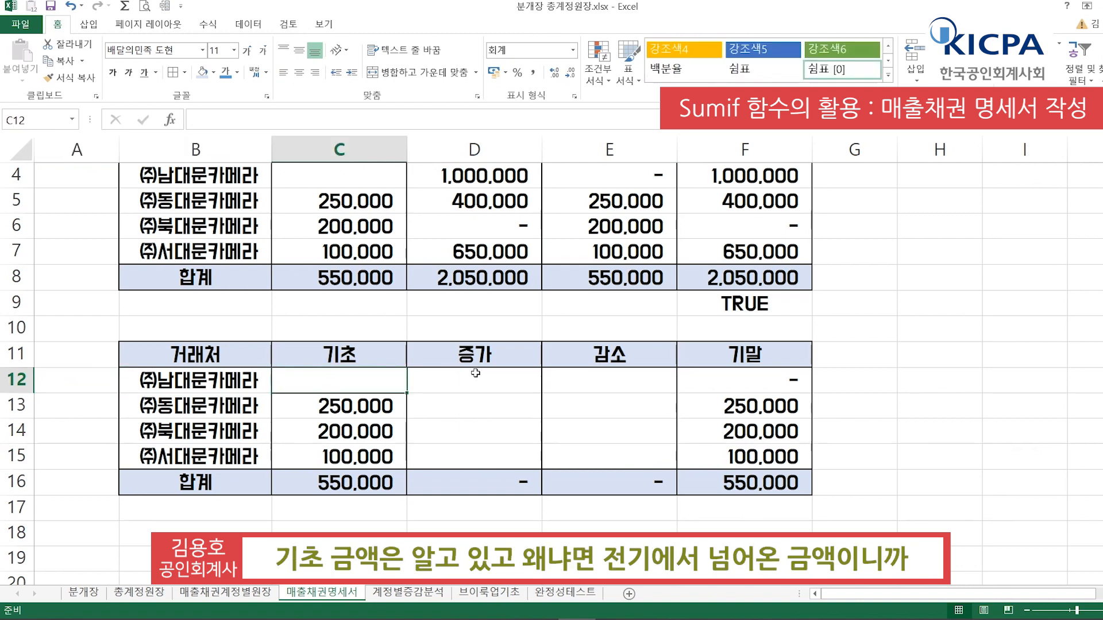
key("shift+Down")
key("shift+Down")
key("shift+Down")
key("shift+Down")
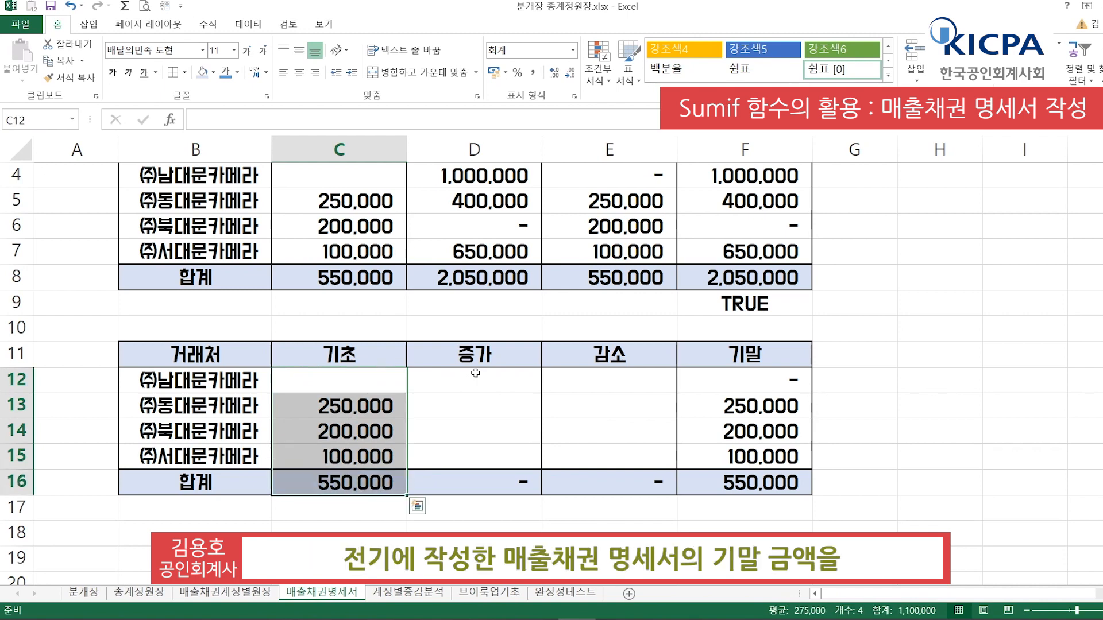
key("Up")
key("Down")
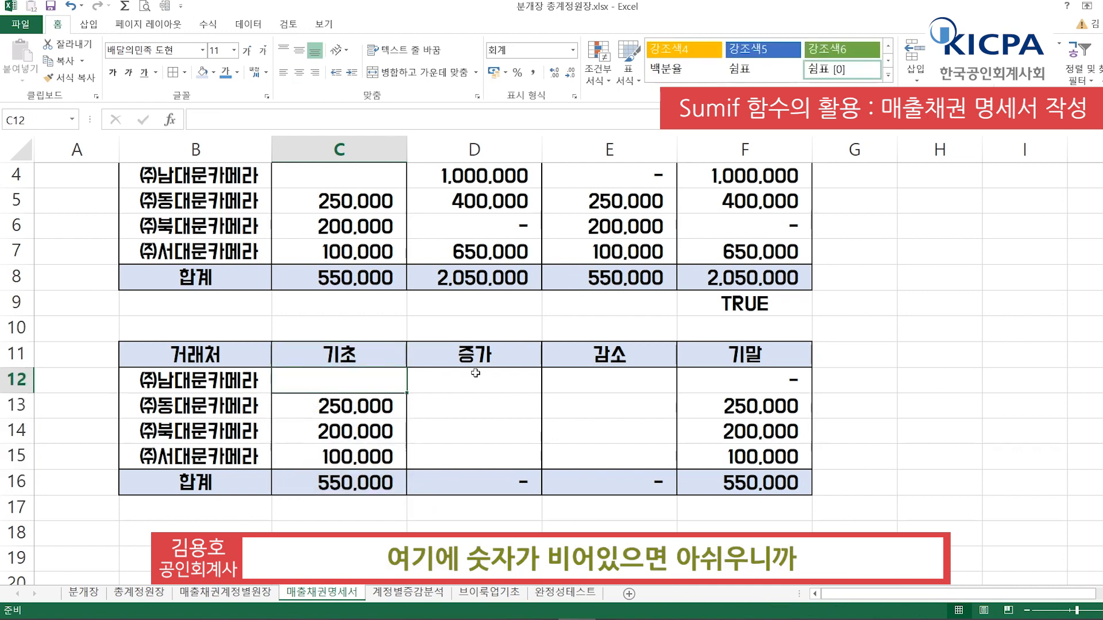
type("0")
key("Return")
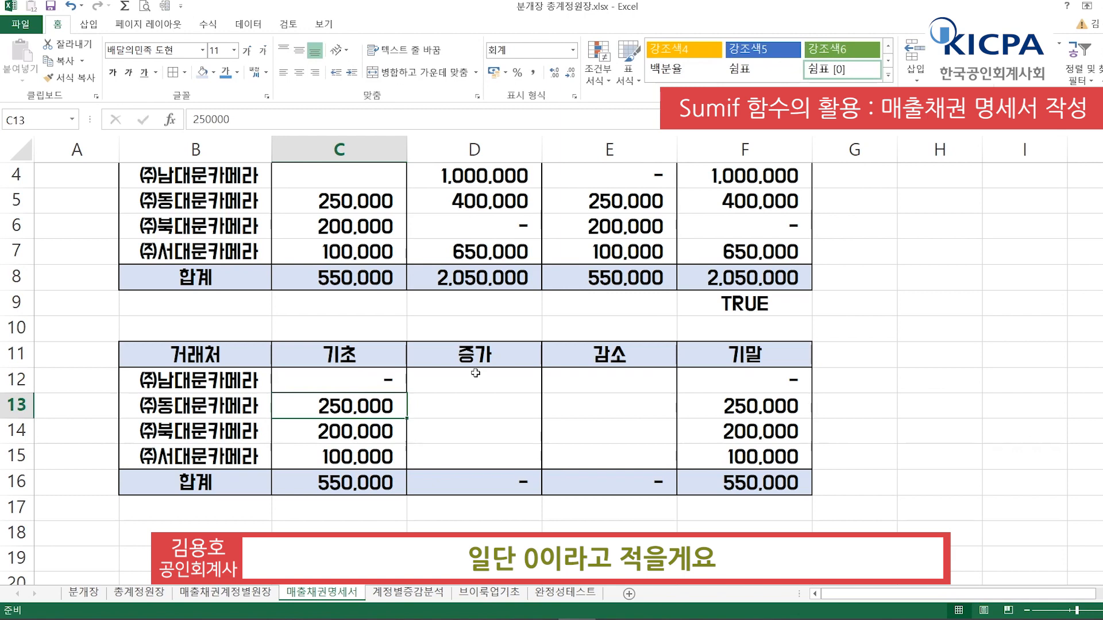
Review the customers and their carried-over 기초 amounts in rows 13 to 15 of the lower table
key("Up")
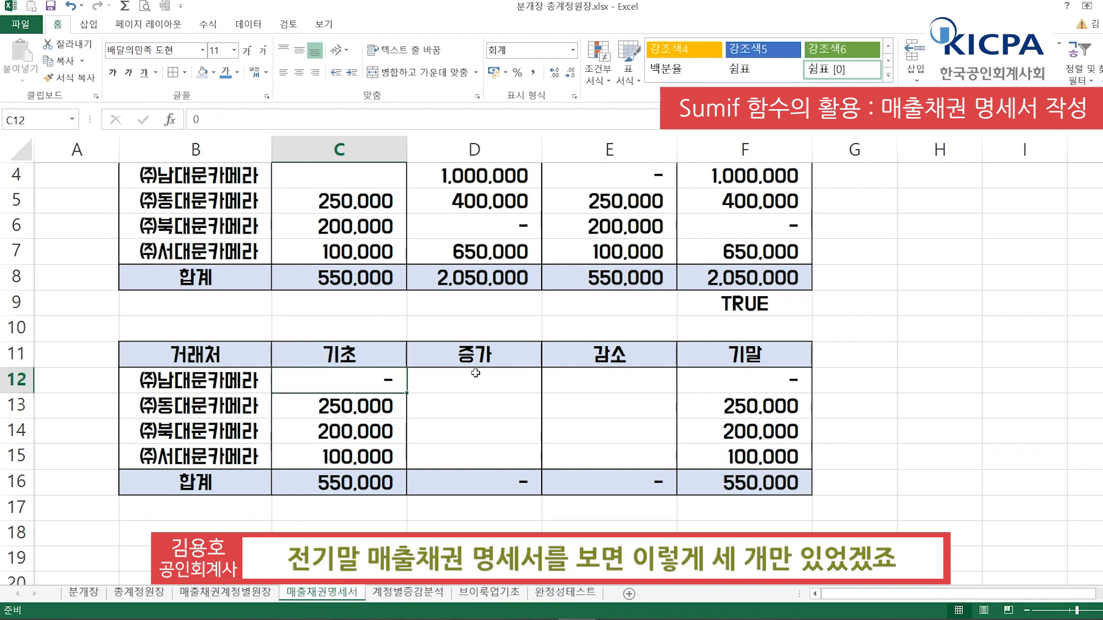
key("Left")
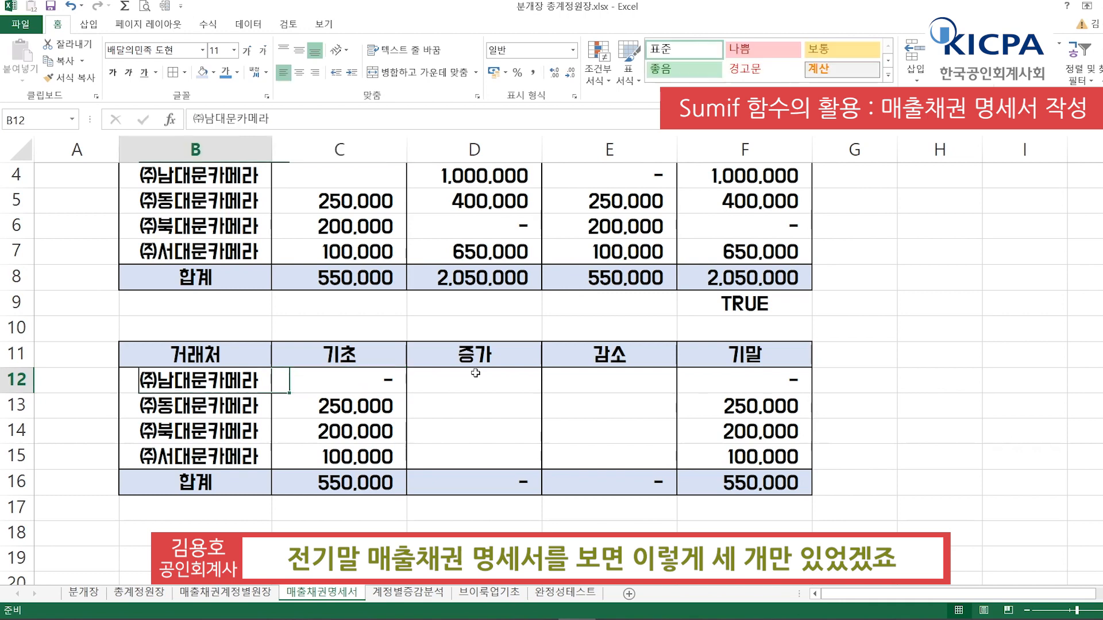
key("Down")
key("shift+Down")
key("shift+Down")
key("shift+Right")
key("Right")
key("Right")
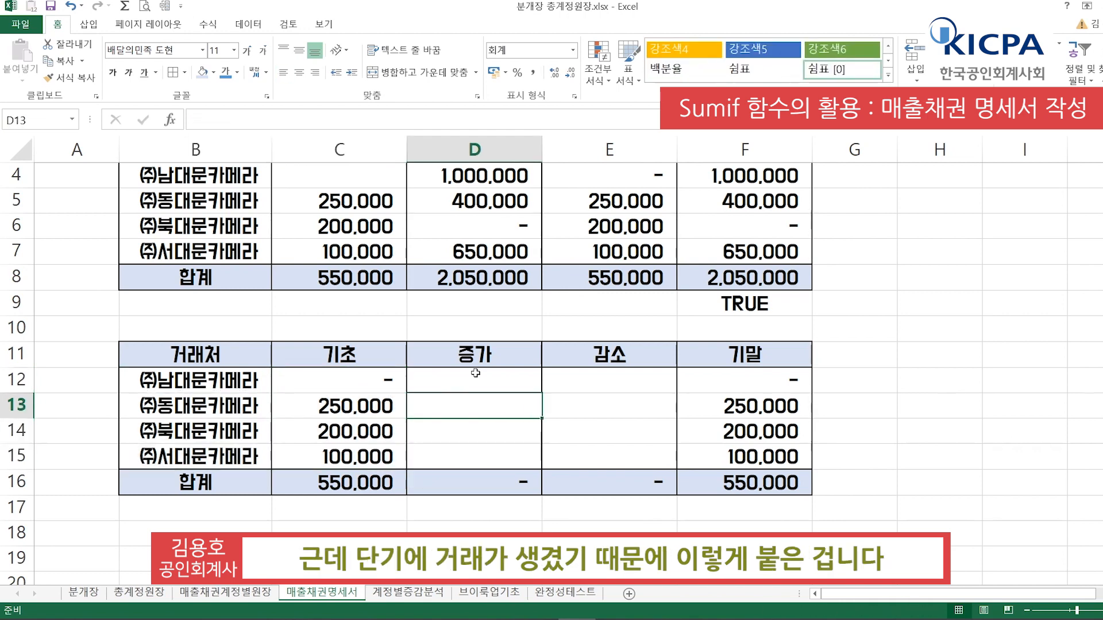
Compare the empty 증가 cell for ㈜남대문카메라 with that customer's entries on the 매출채권계정별원장 sheet
key("Up")
key("Left")
key("Left")
key("Right")
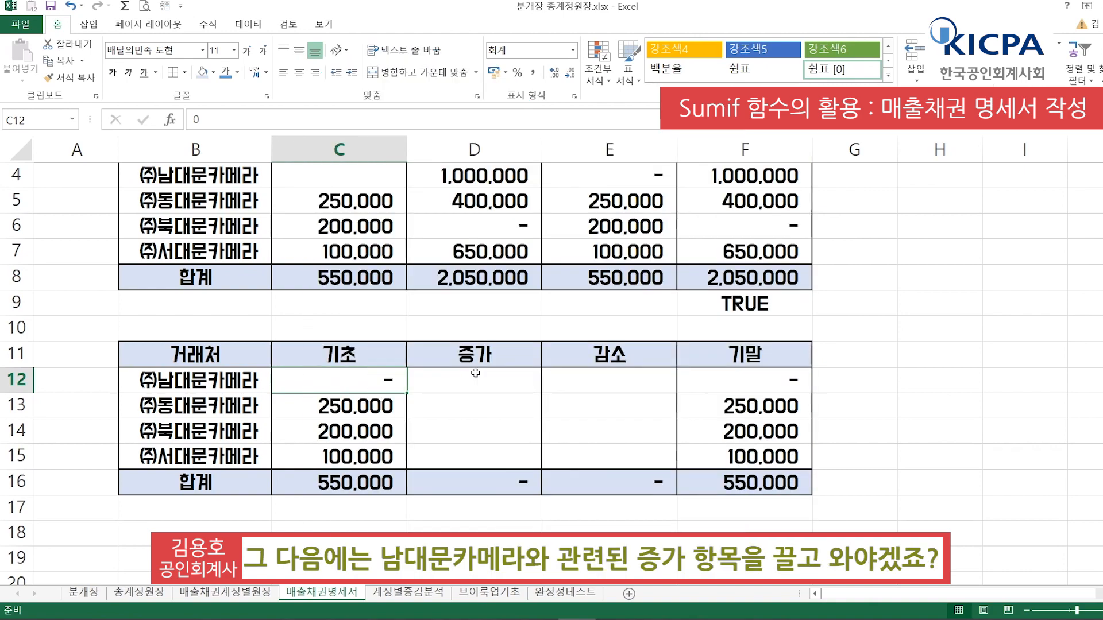
key("Right")
key("Left")
key("Left")
key("Right")
key("Right")
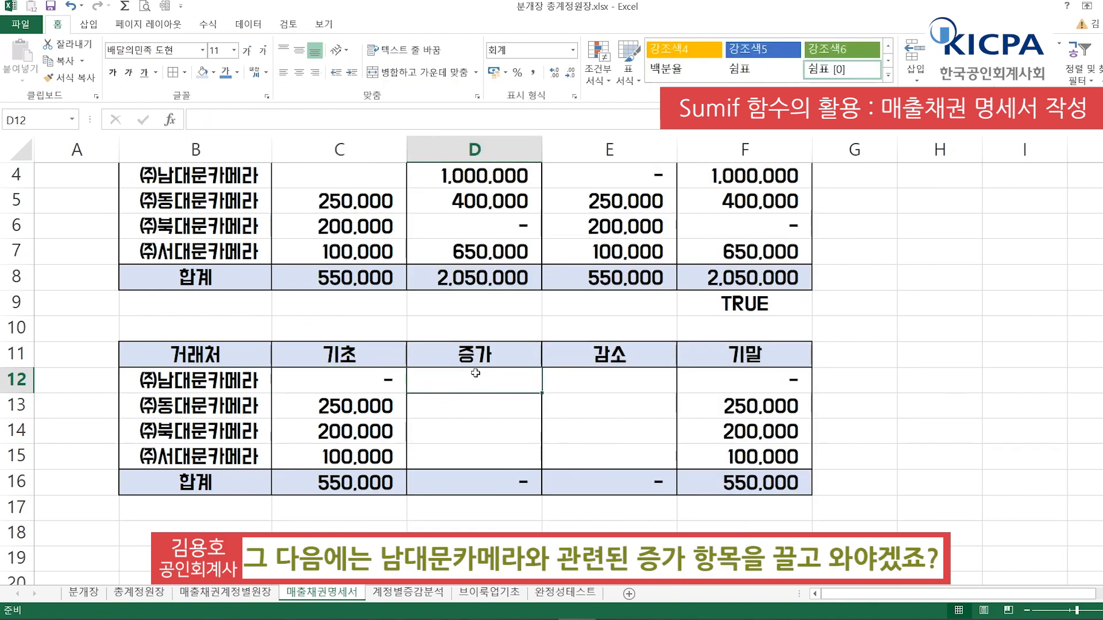
left_click(250, 595)
left_click(316, 465)
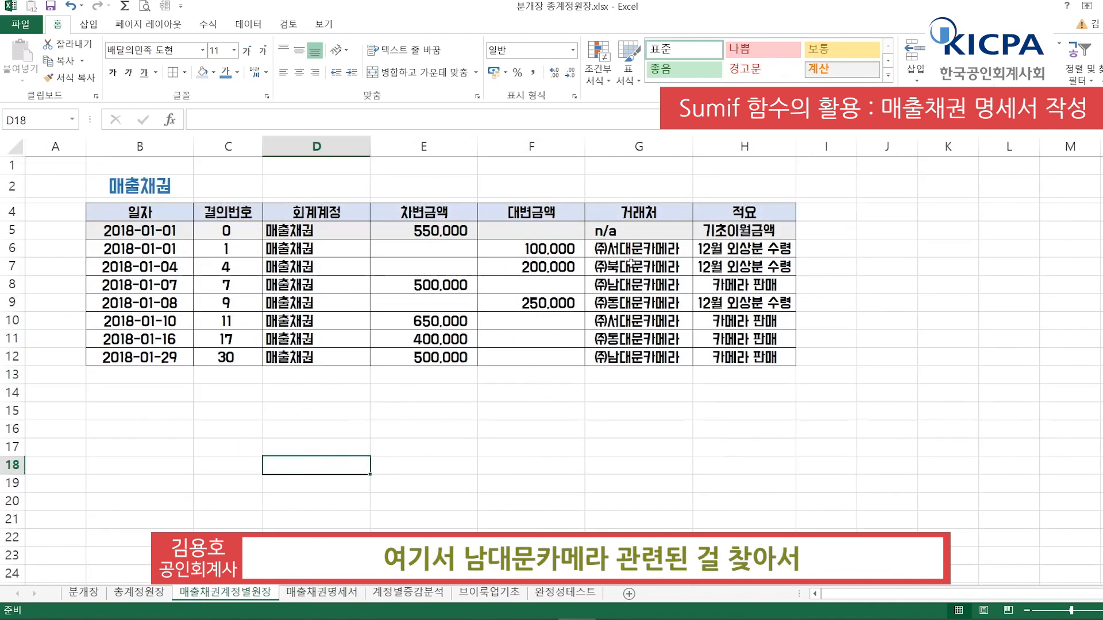
Start a SUMIF formula in cell D12 of the 매출채권명세서 sheet, the 증가 amount for ㈜남대문카메라
left_click(335, 588)
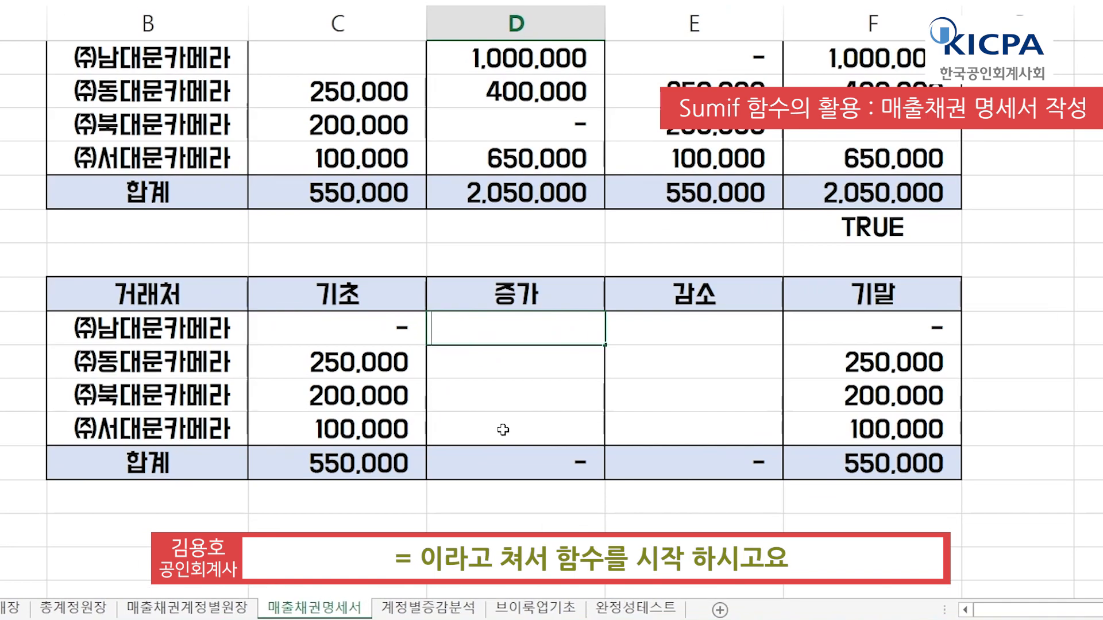
type("=SUMIF")
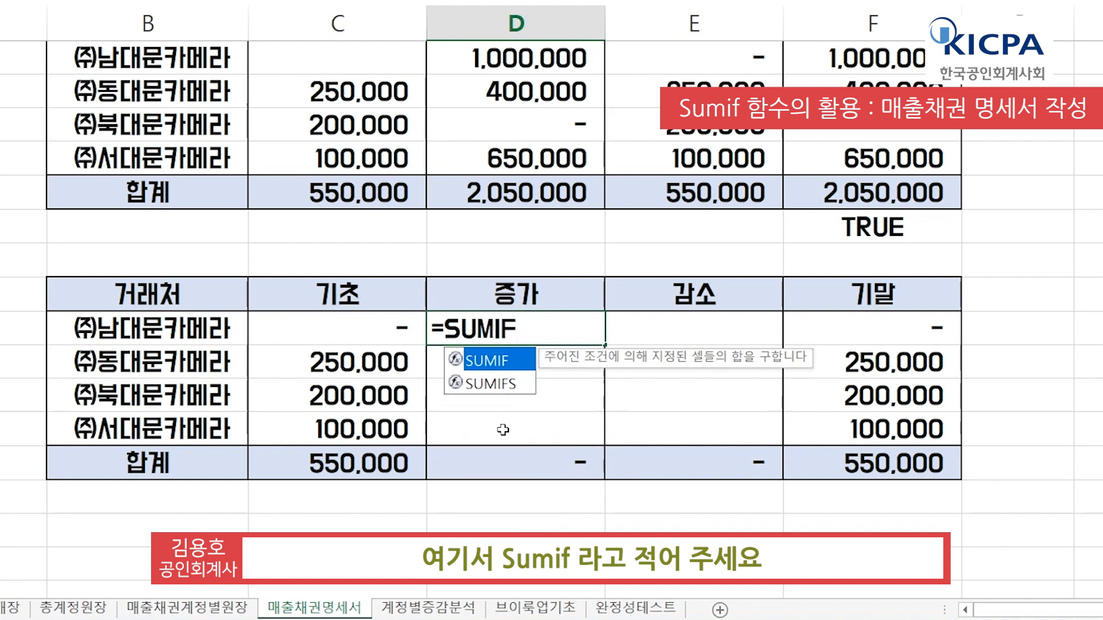
key("BackSpace")
key("BackSpace")
key("BackSpace")
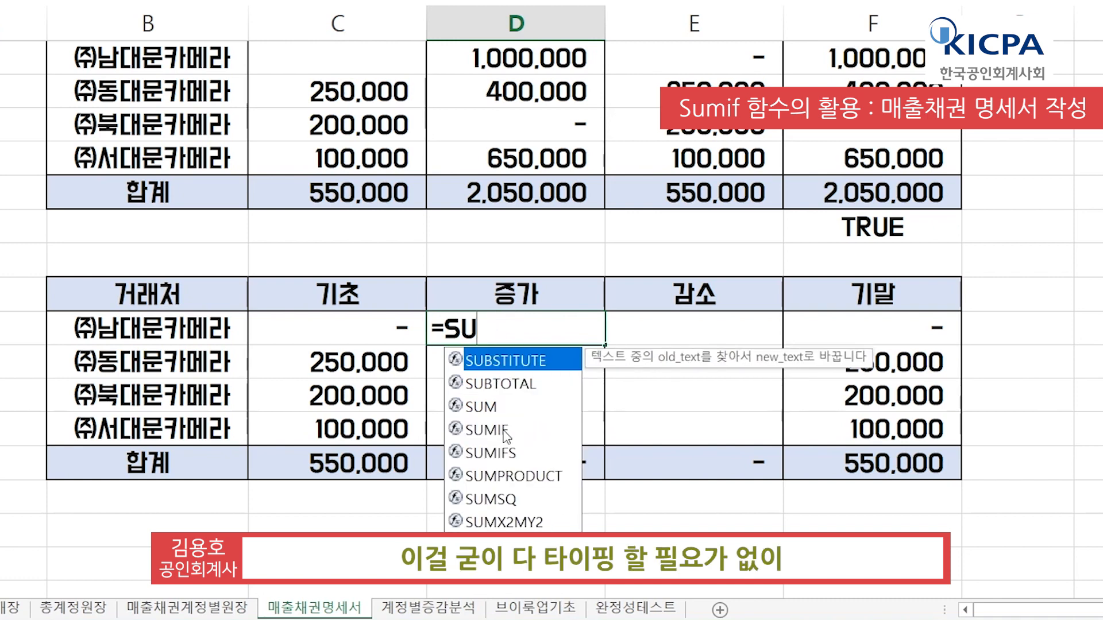
key("BackSpace")
type("UM")
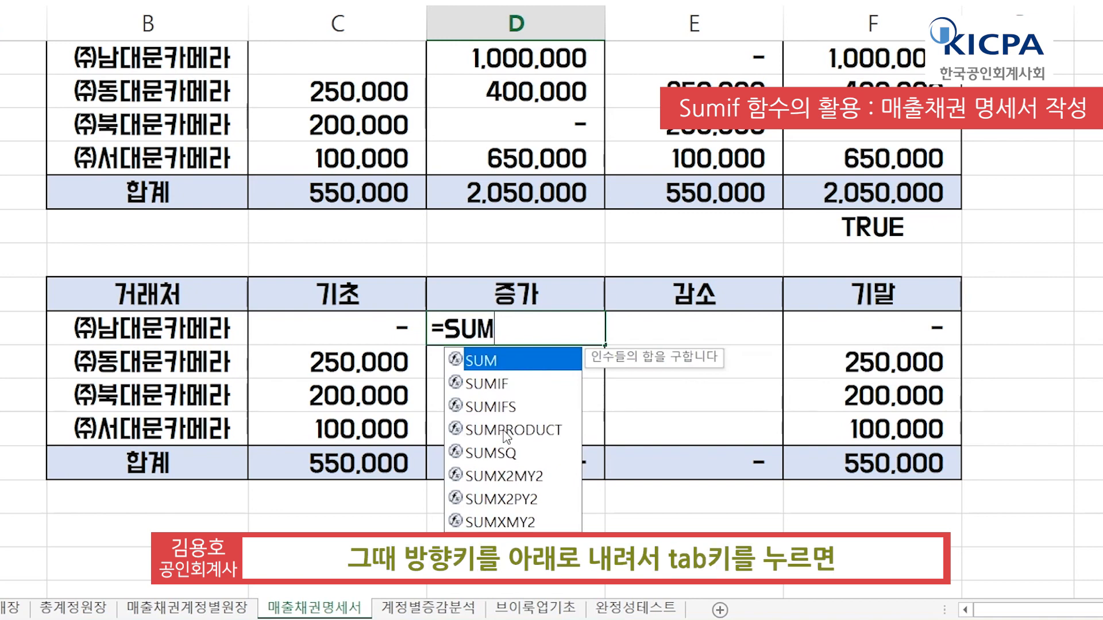
key("Down")
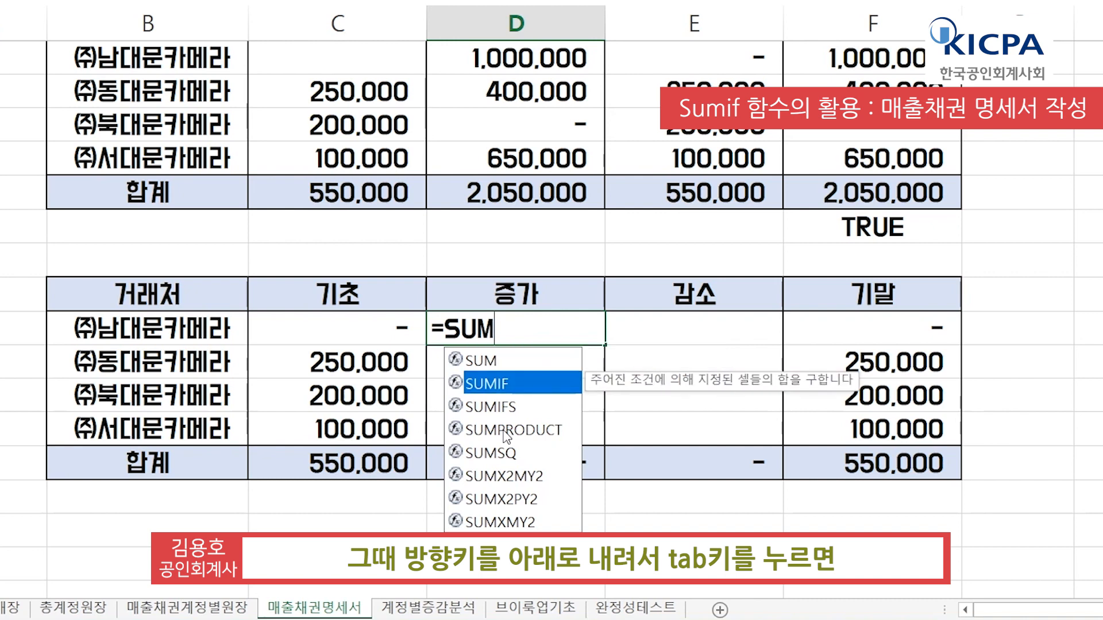
key("Tab")
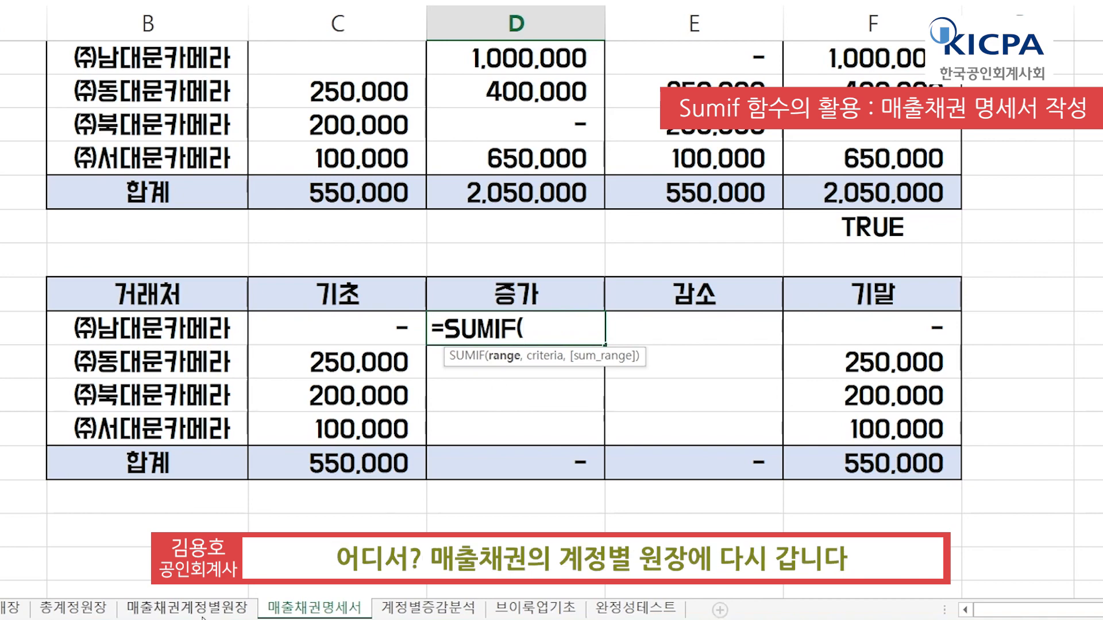
Set the SUMIF range to 매출채권계정별원장!G6:G12 and the criteria to the customer name in 매출채권명세서!B12
left_click(214, 610)
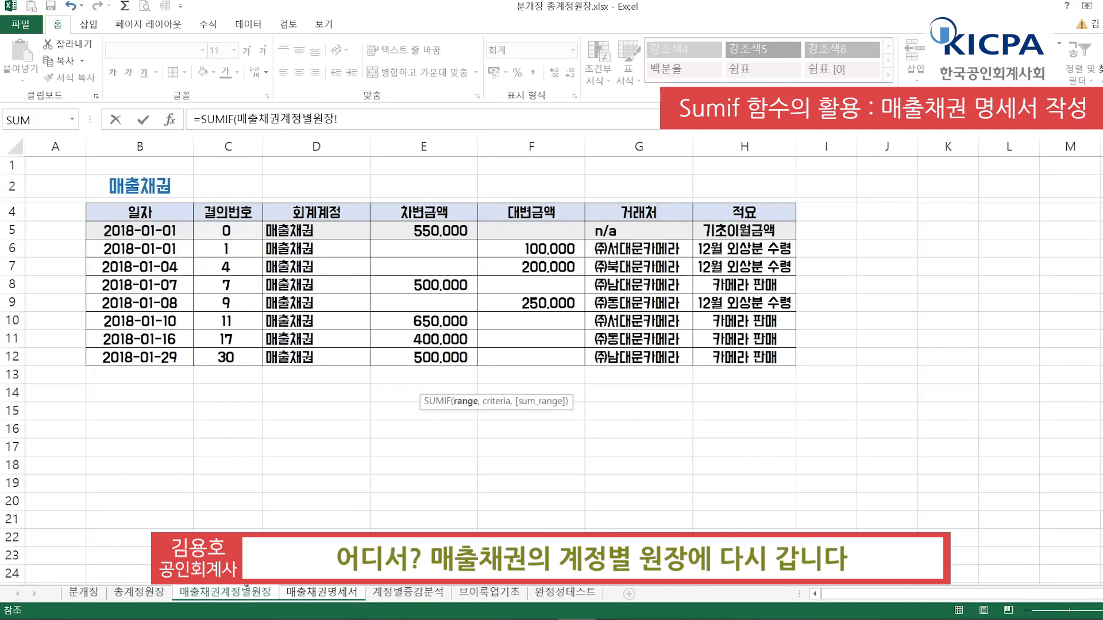
left_click_drag(632, 249, 618, 348)
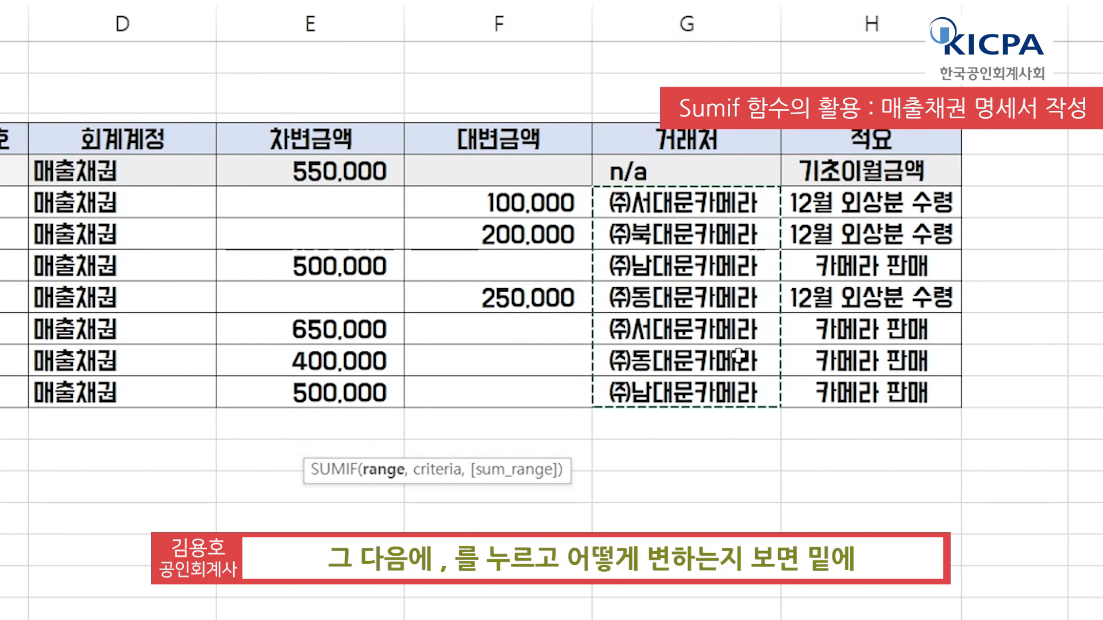
type(",매출채권계정별원장!")
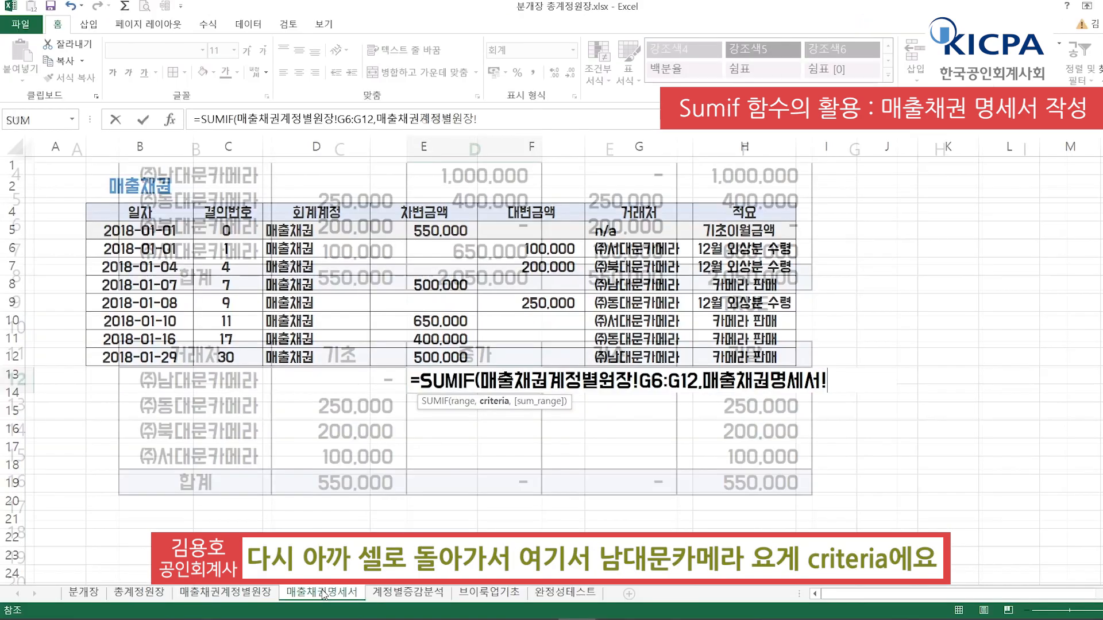
left_click(322, 591)
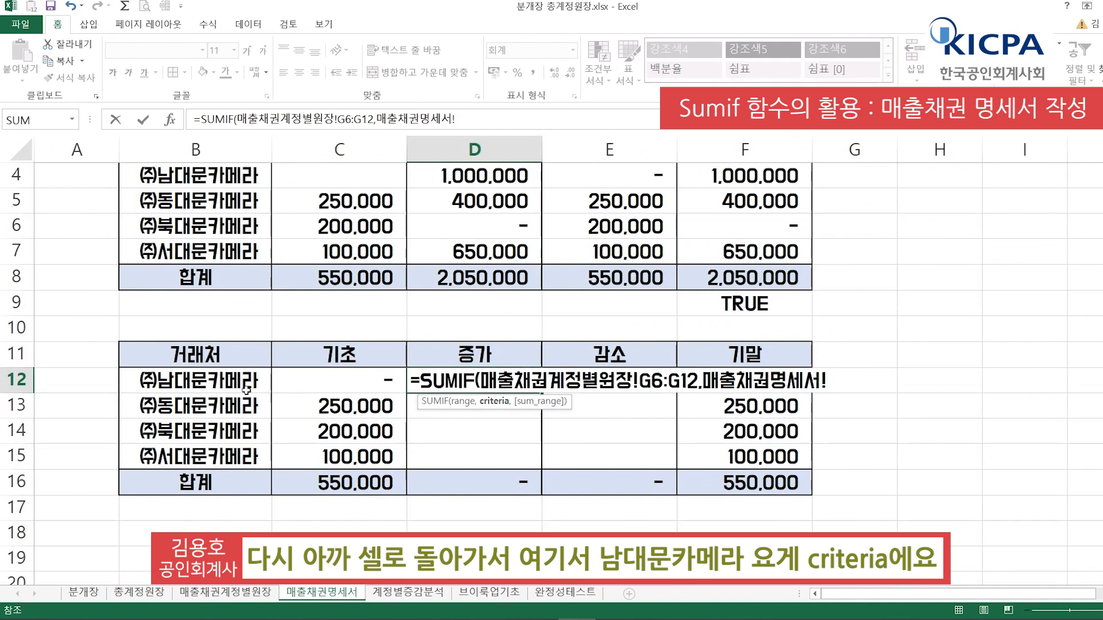
left_click(225, 382)
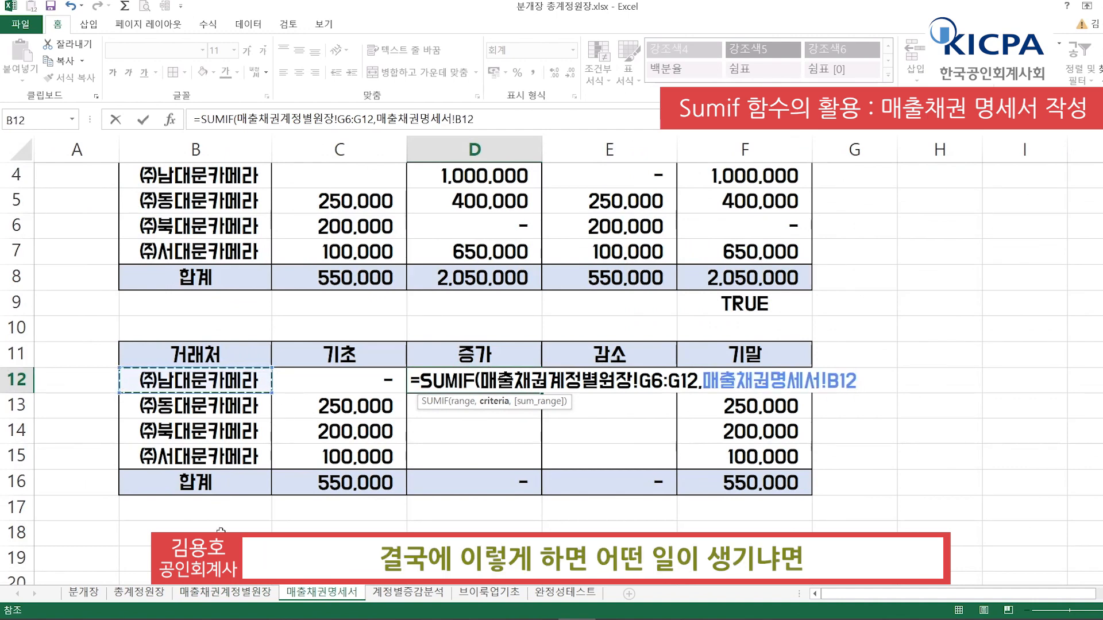
Complete the SUMIF formula in D12 with the sum range 매출채권계정별원장!E6:E12
left_click(232, 599)
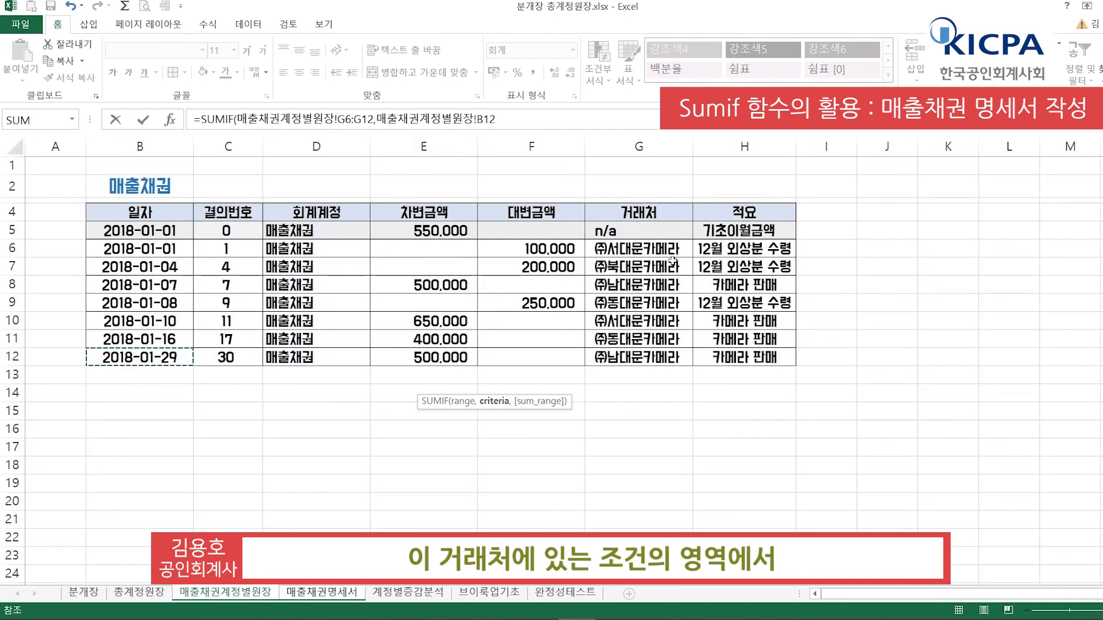
left_click(345, 593)
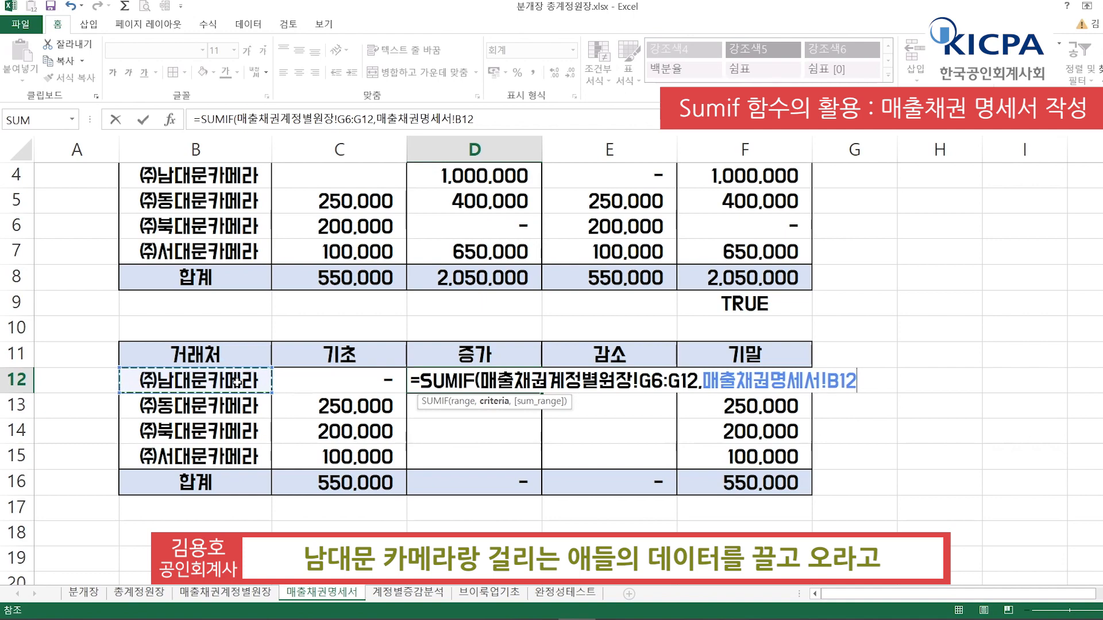
left_click(247, 593)
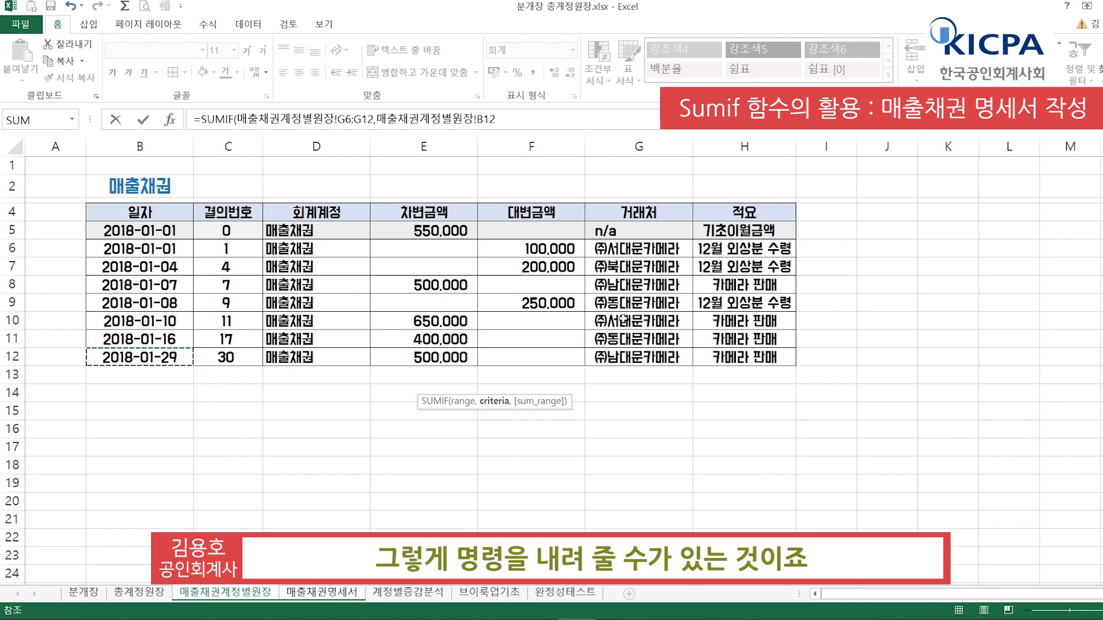
key("ctrl+Page_Down")
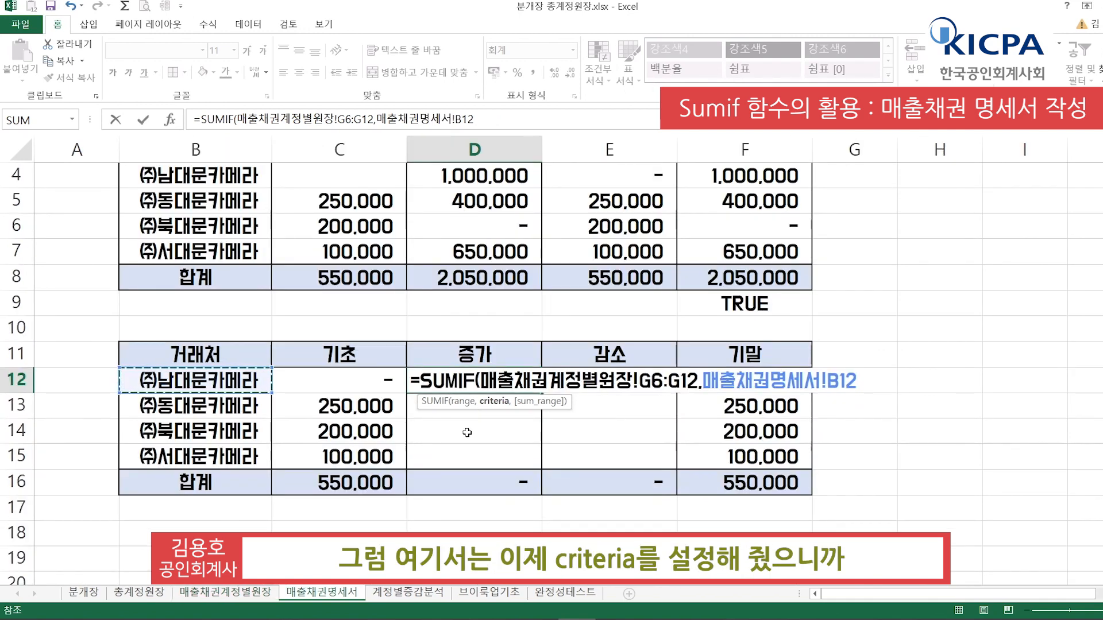
type(",")
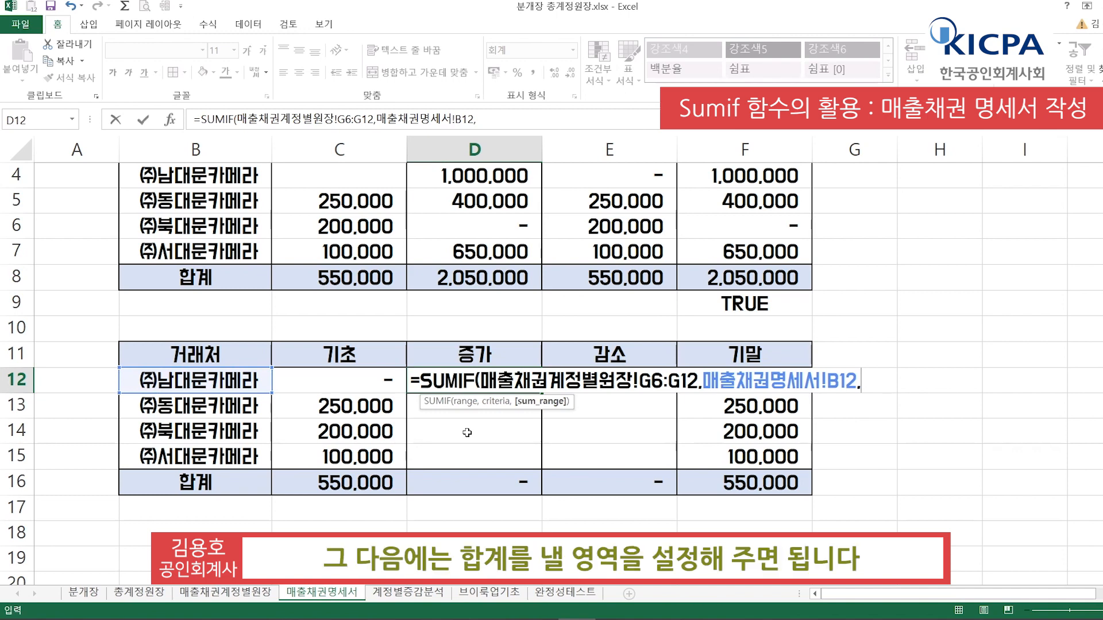
left_click(266, 593)
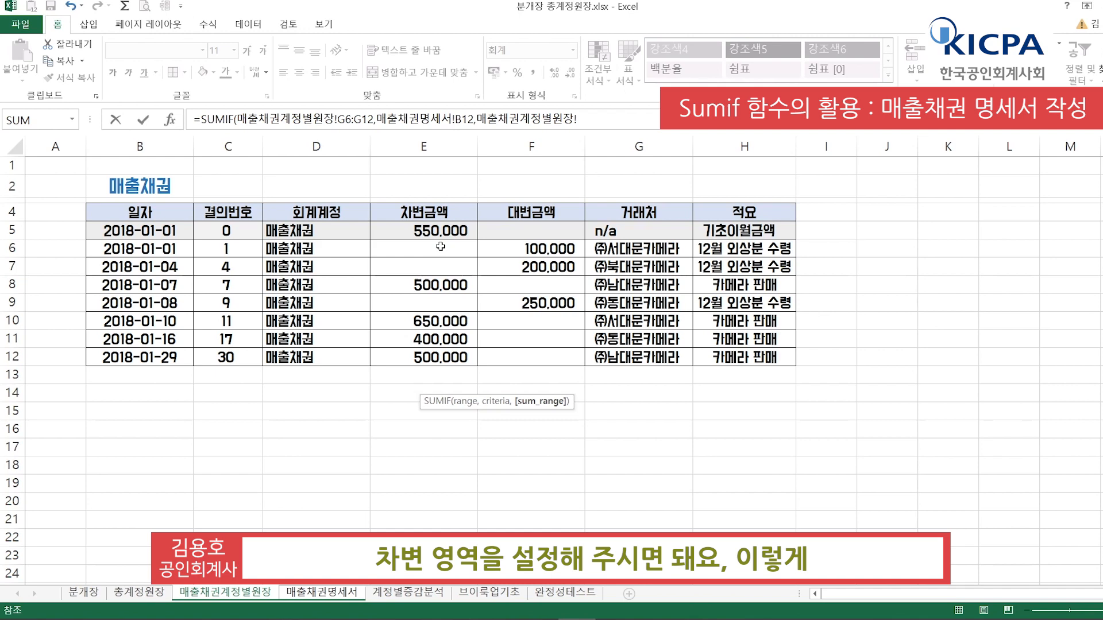
left_click_drag(441, 247, 450, 349)
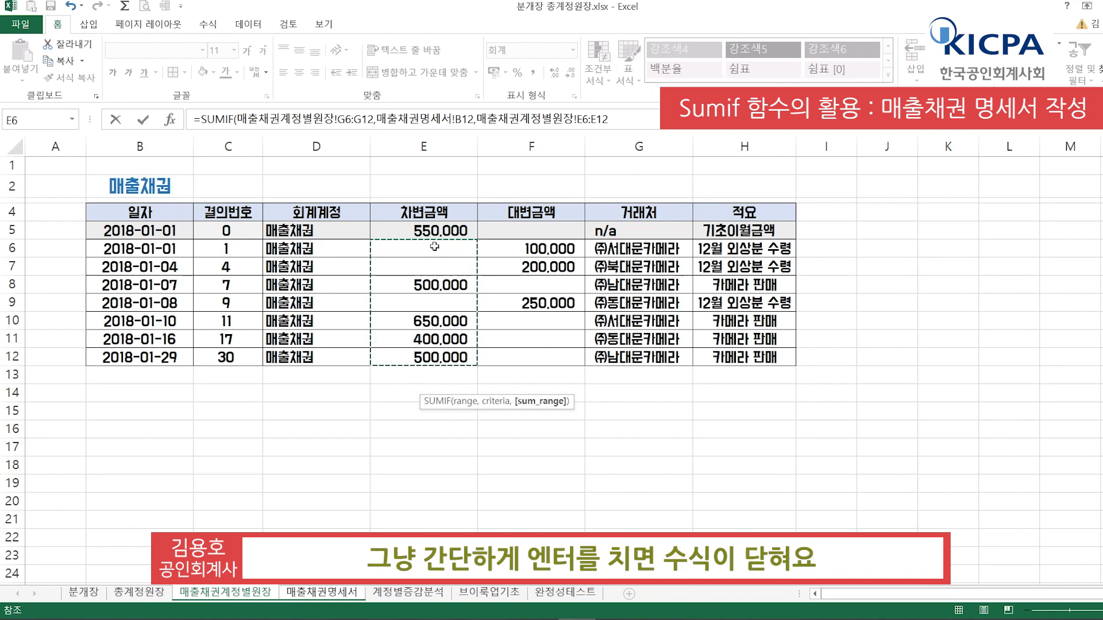
key("Return")
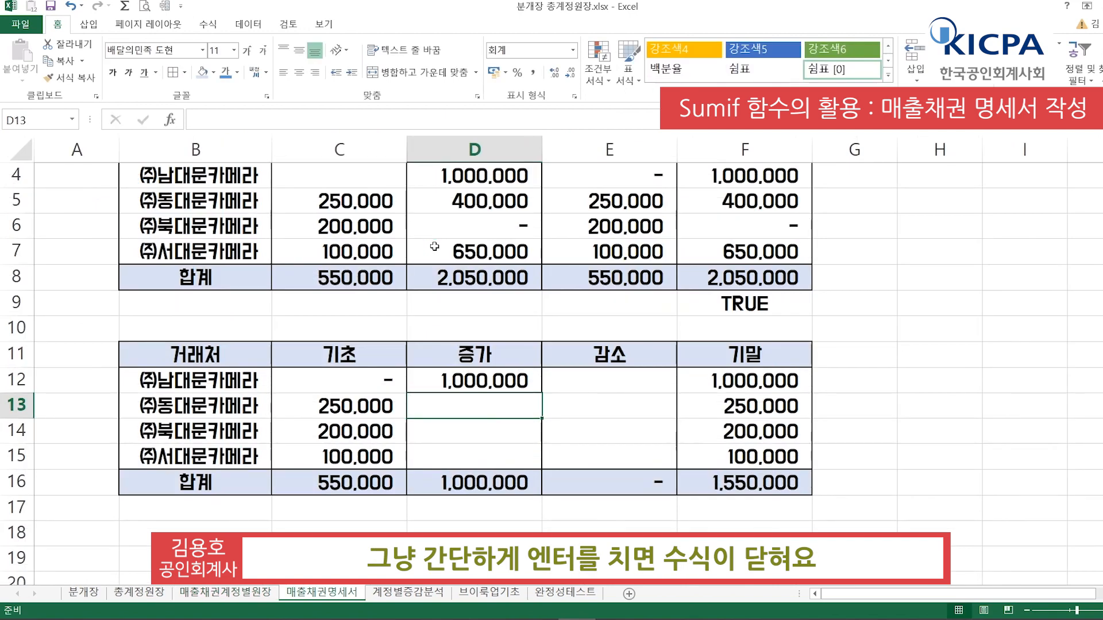
Check the D12 SUMIF formula against the 거래처 criteria range on the 매출채권계정별원장 sheet
key("Up")
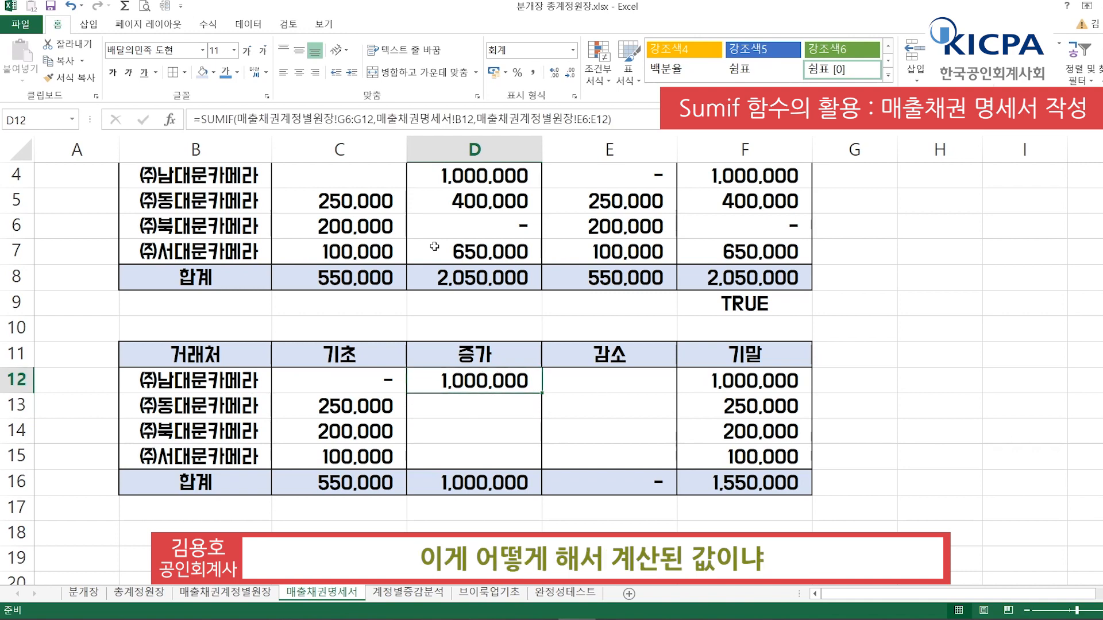
left_click(231, 592)
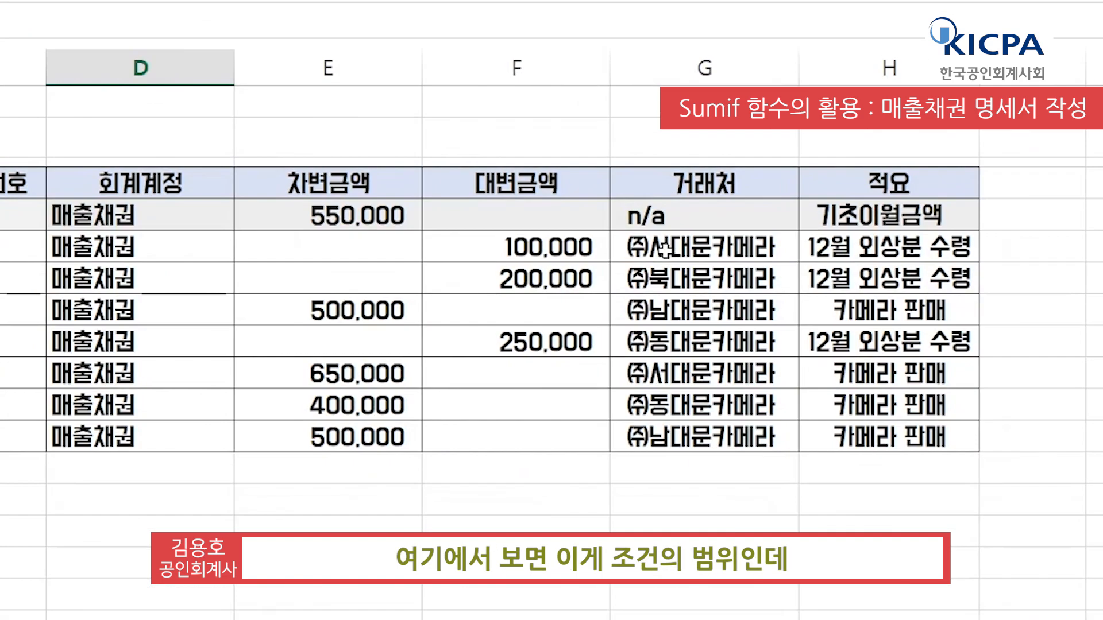
left_click_drag(698, 270, 675, 434)
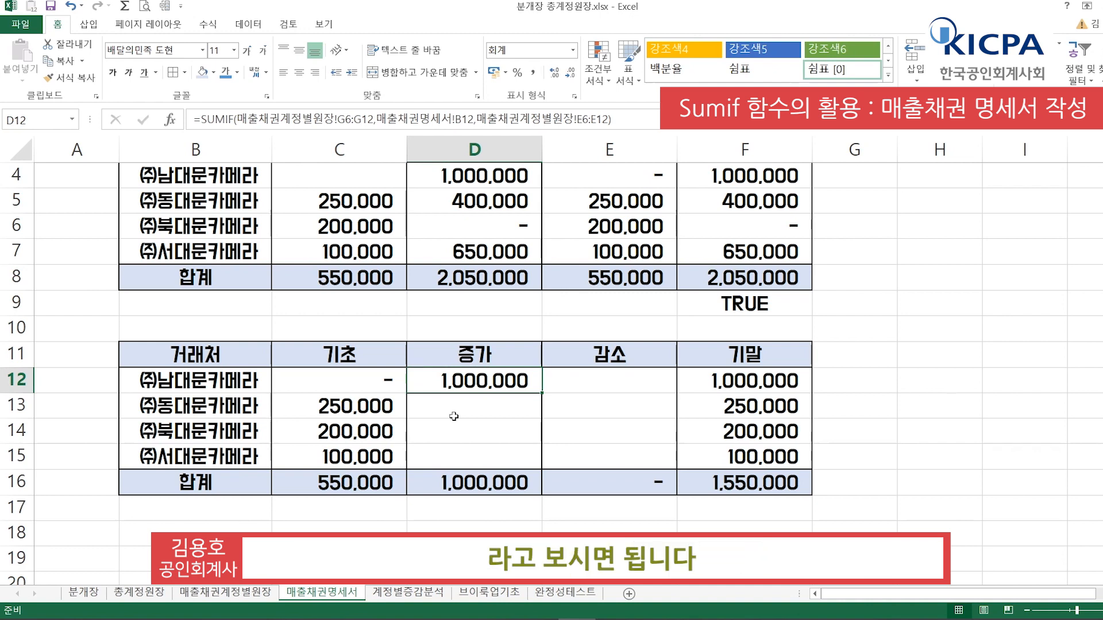
key("ctrl+c")
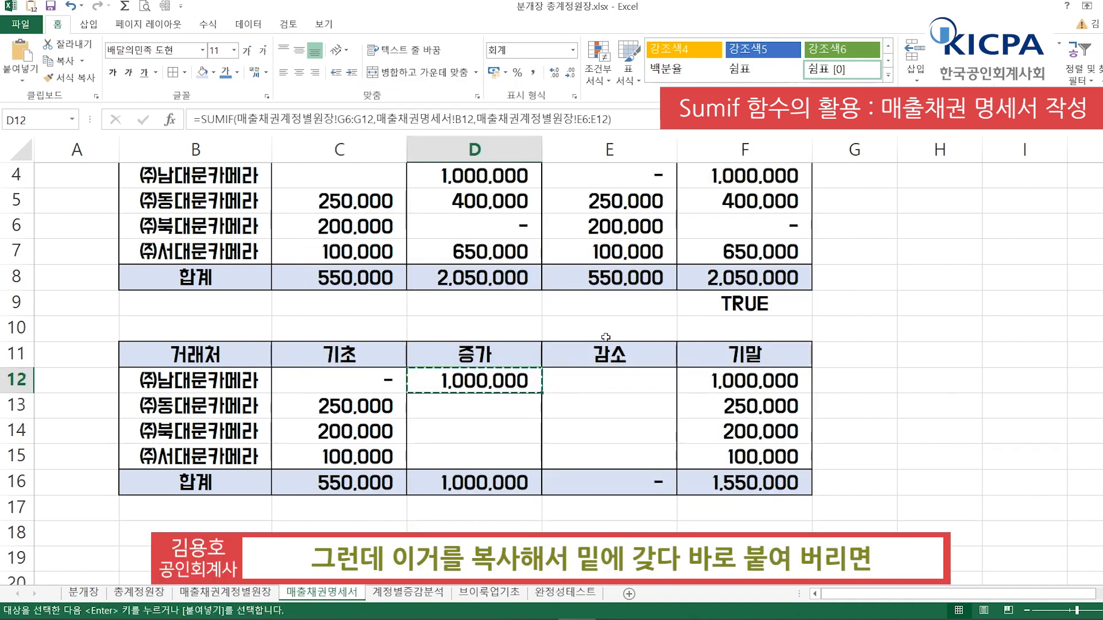
key("Down")
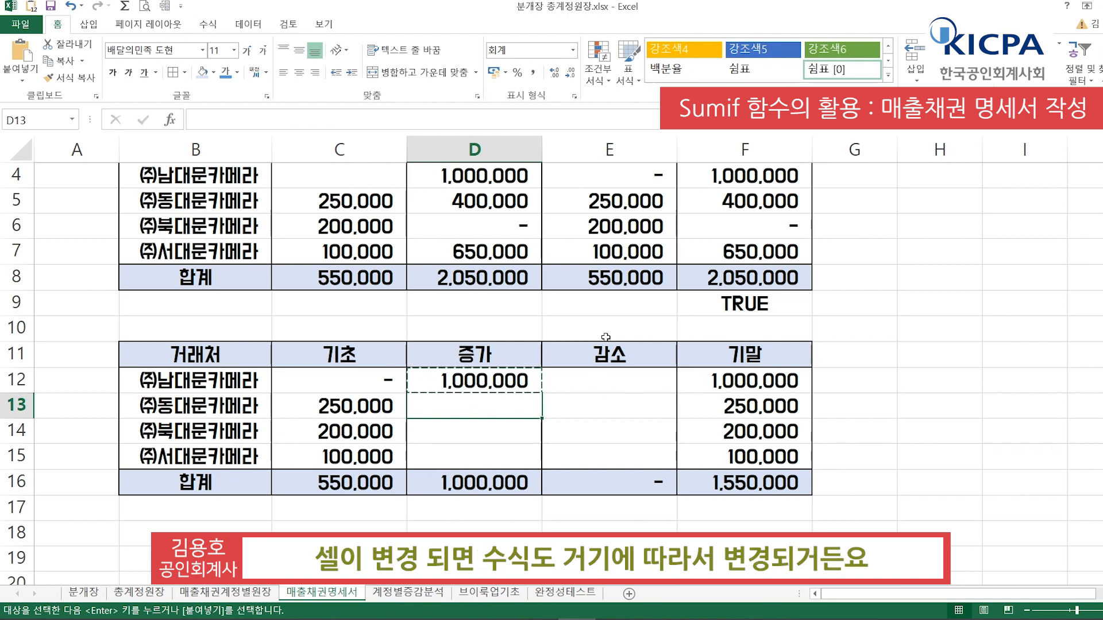
key("Escape")
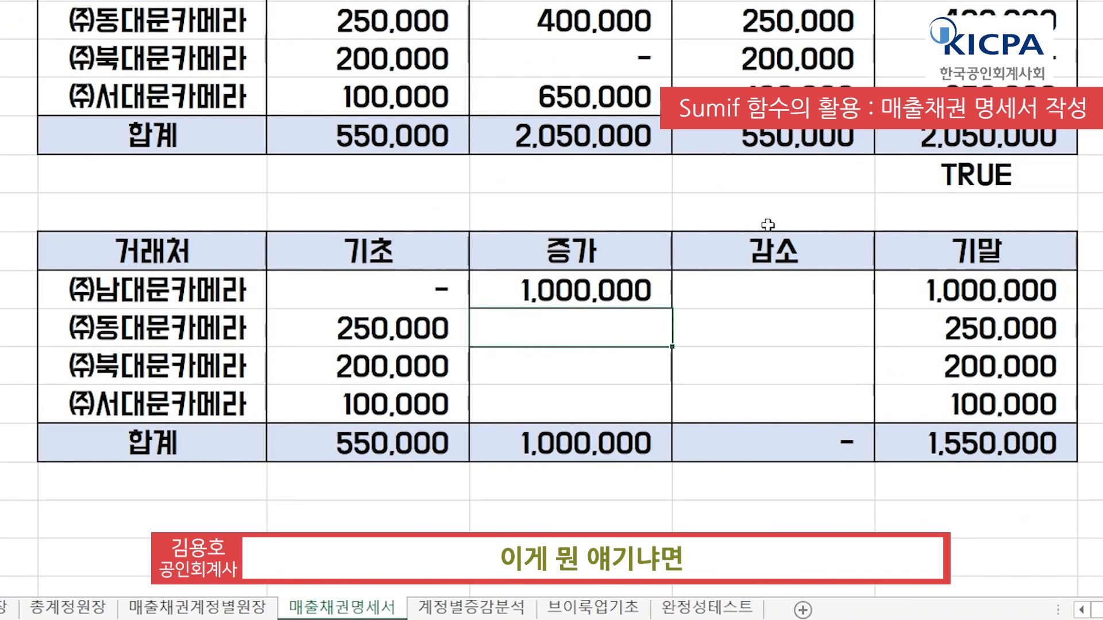
Enter the trial formula =C13 in cell D13 and copy it down to D14
type("=")
key("Left")
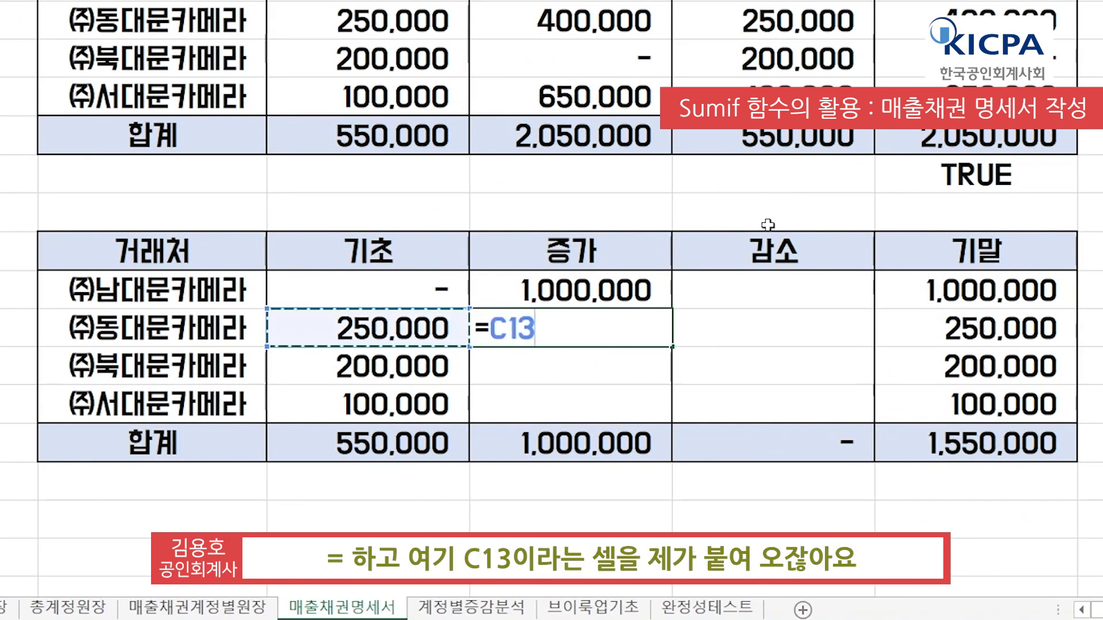
key("Return")
key("Up")
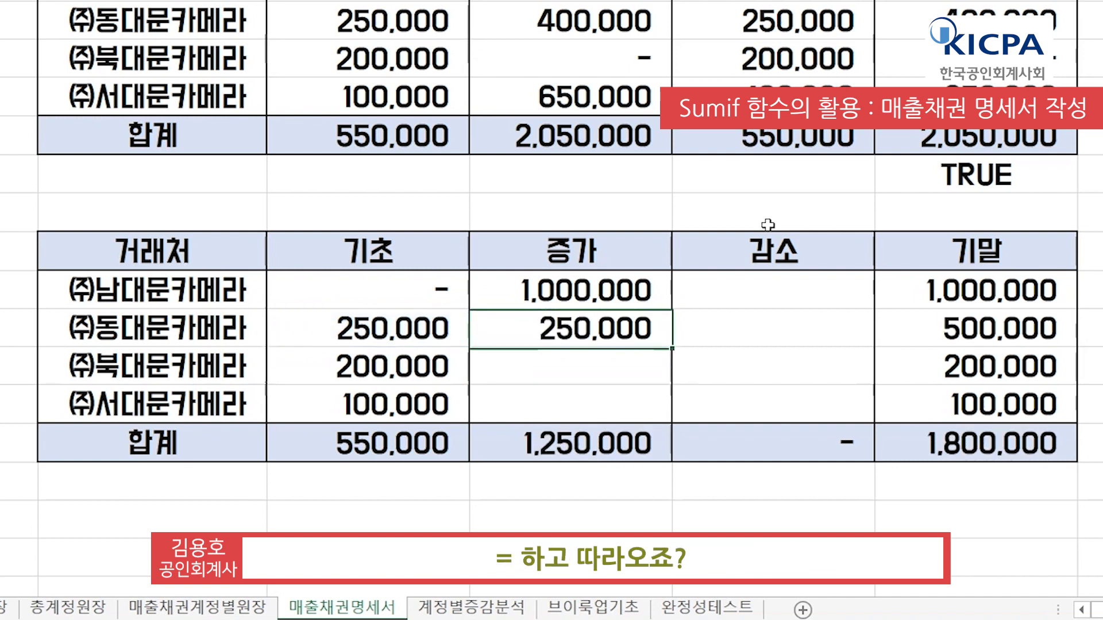
key("ctrl+c")
key("Down")
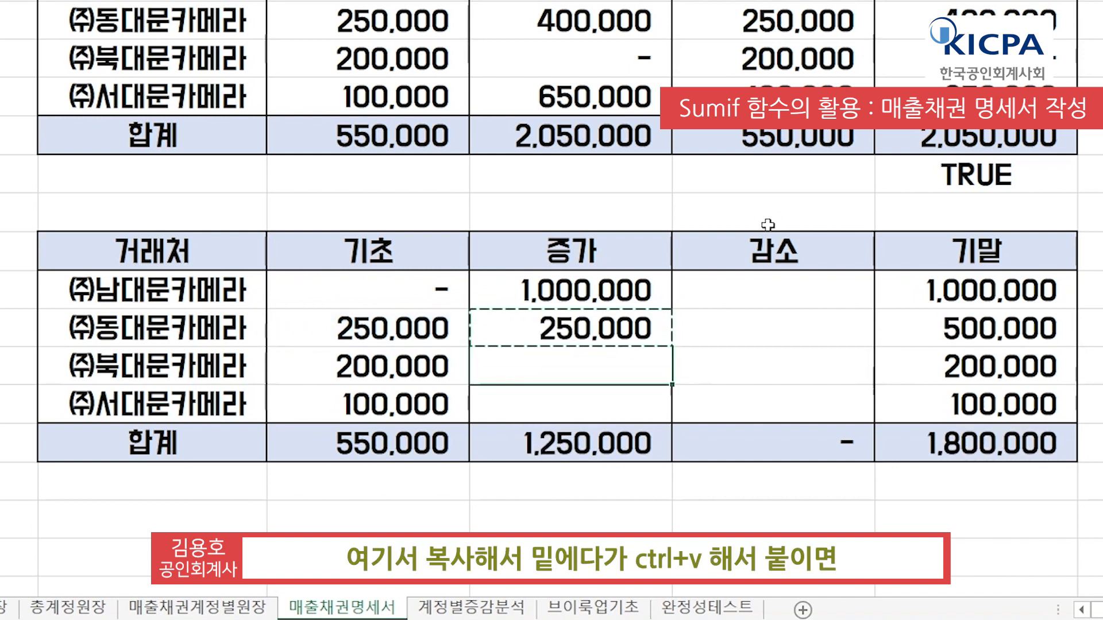
key("ctrl+v")
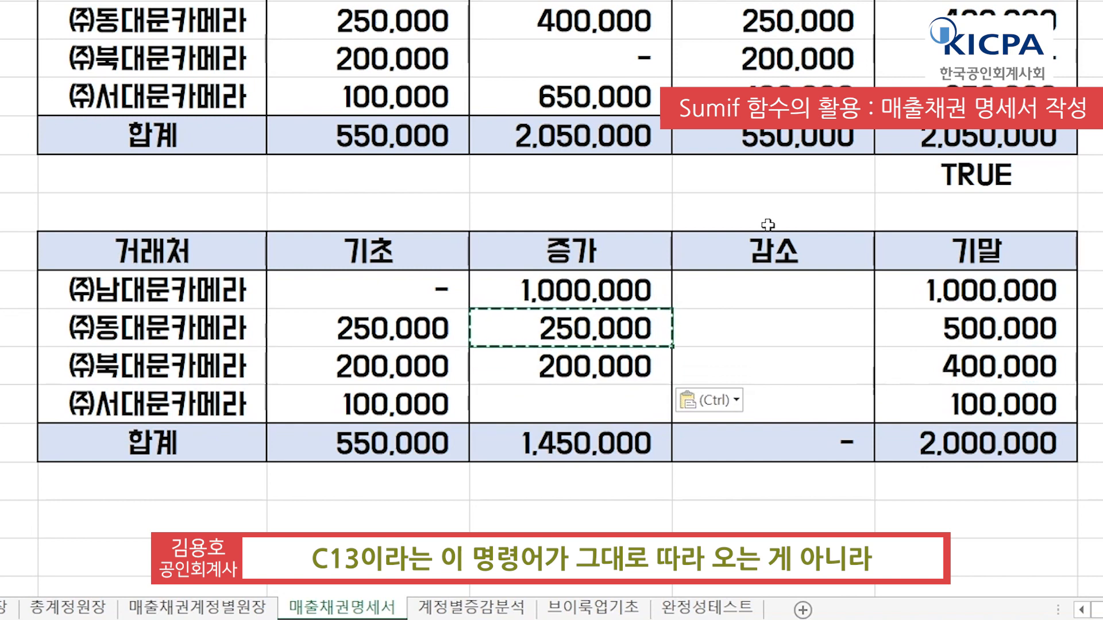
Compare the cell references in the trial formulas of D13 and D14 to examine relative referencing
key("Up")
key("F2")
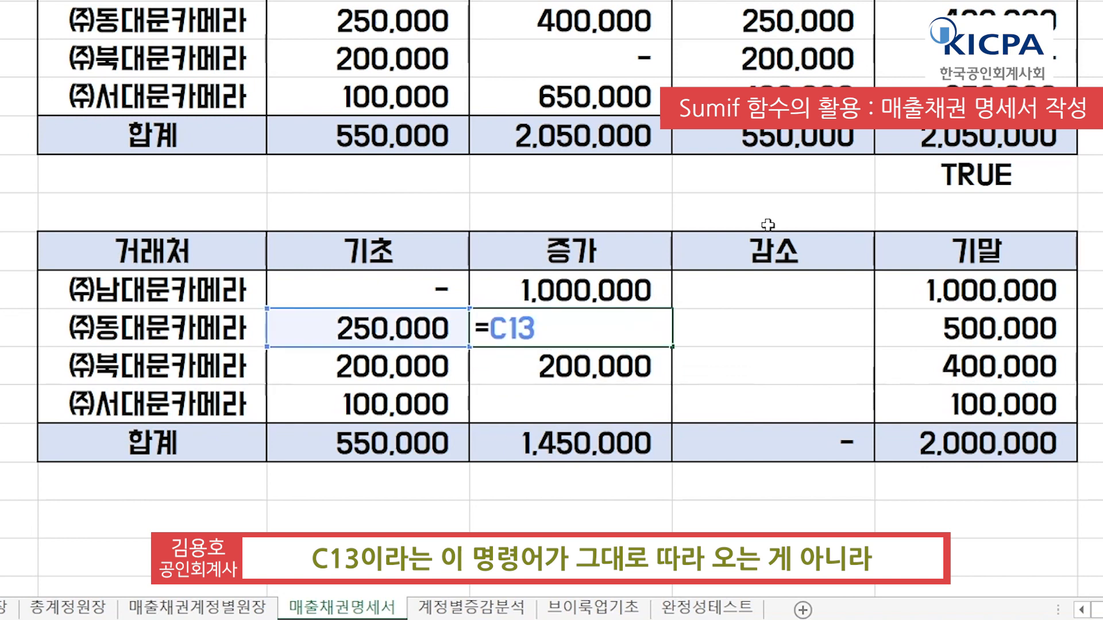
key("Return")
key("F2")
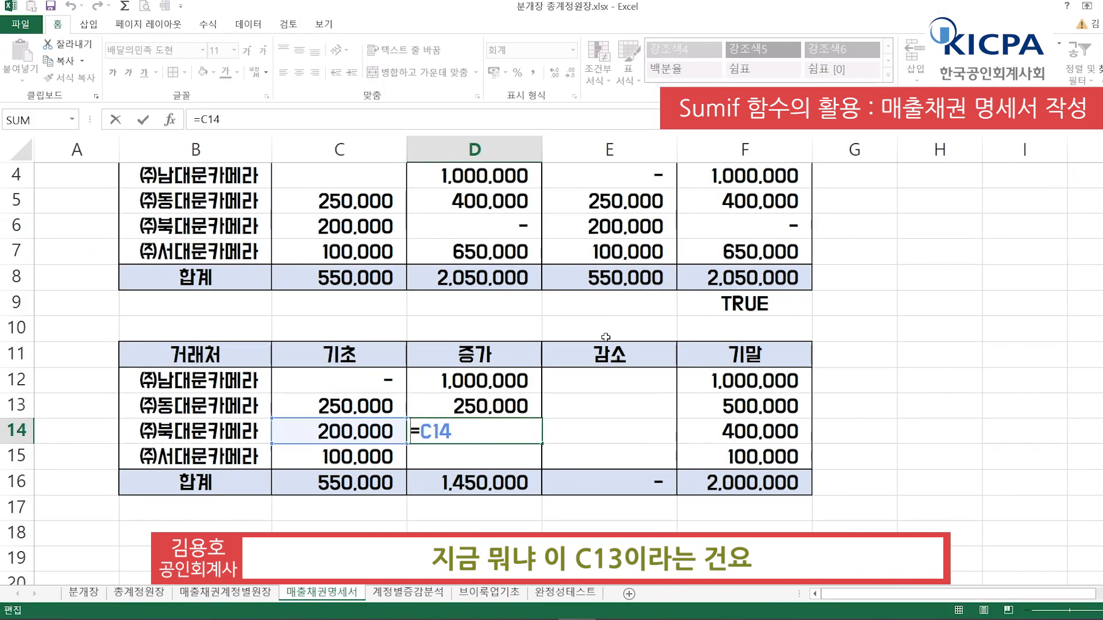
key("Escape")
key("Up")
key("F2")
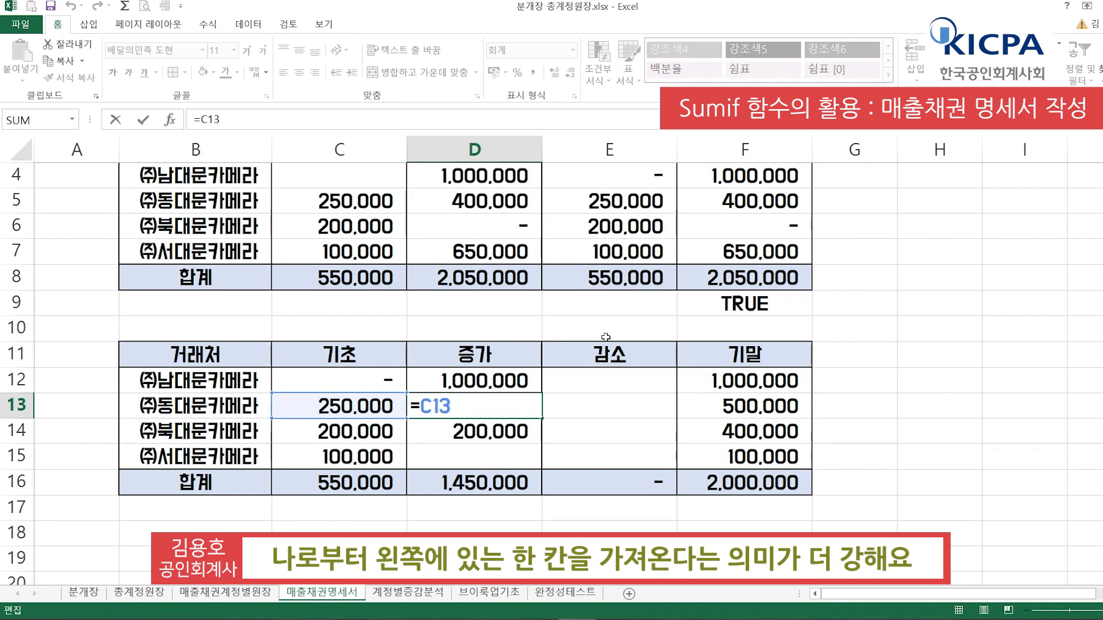
key("Return")
key("F2")
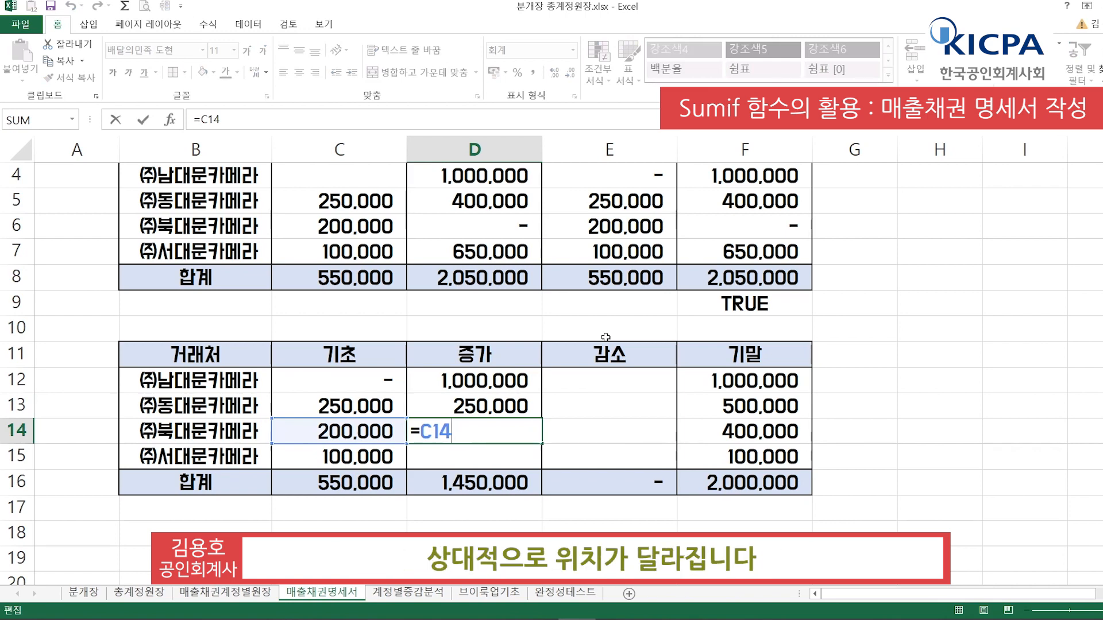
key("Up")
key("F2")
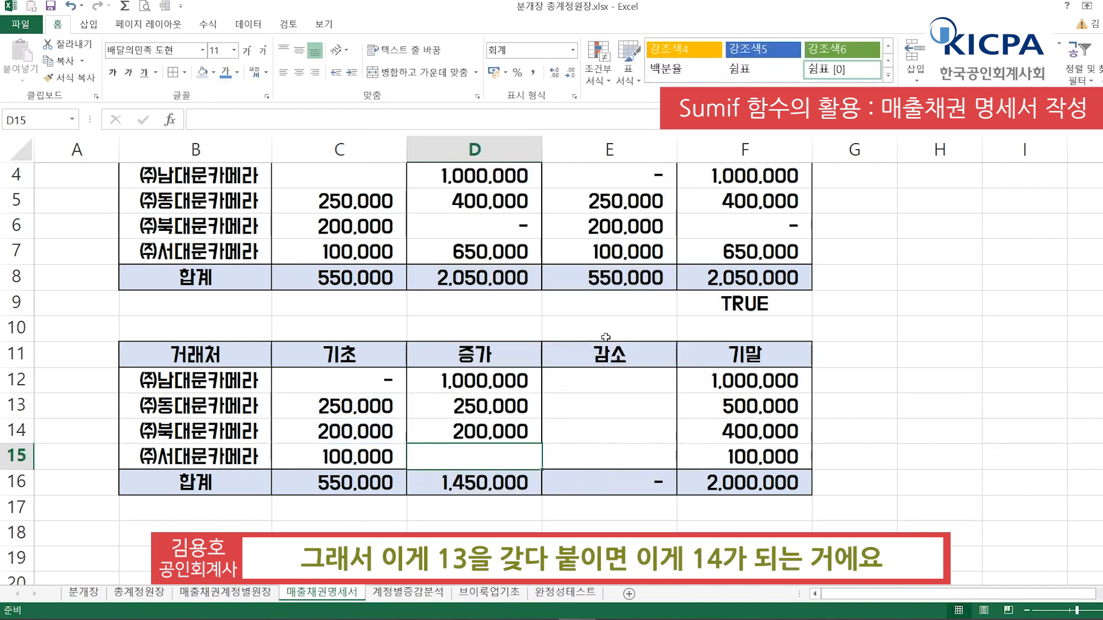
Clear the trial formulas from D13 and D14, and copy the SUMIF formula from D12 into D13
key("Up")
key("Up")
key("Up")
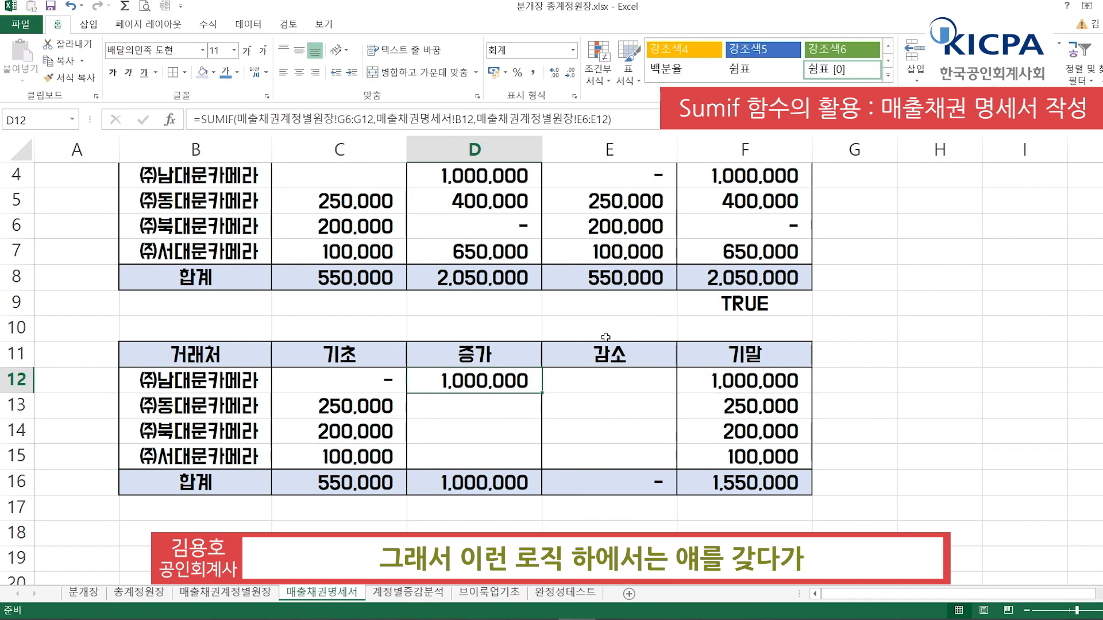
key("ctrl+c")
key("Down")
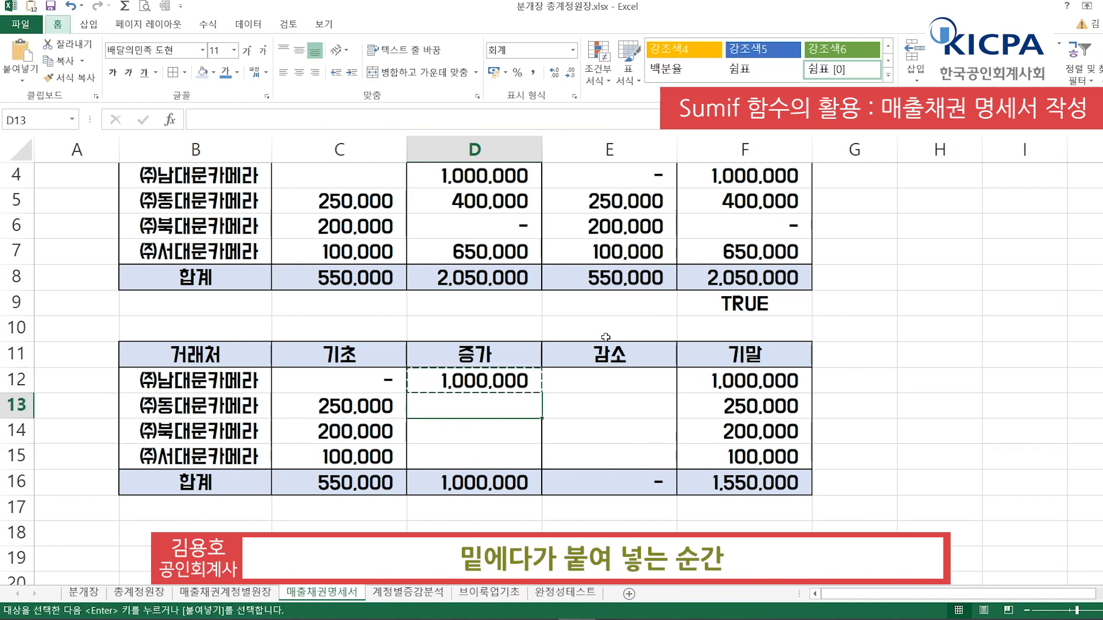
key("ctrl+alt+v")
key("Return")
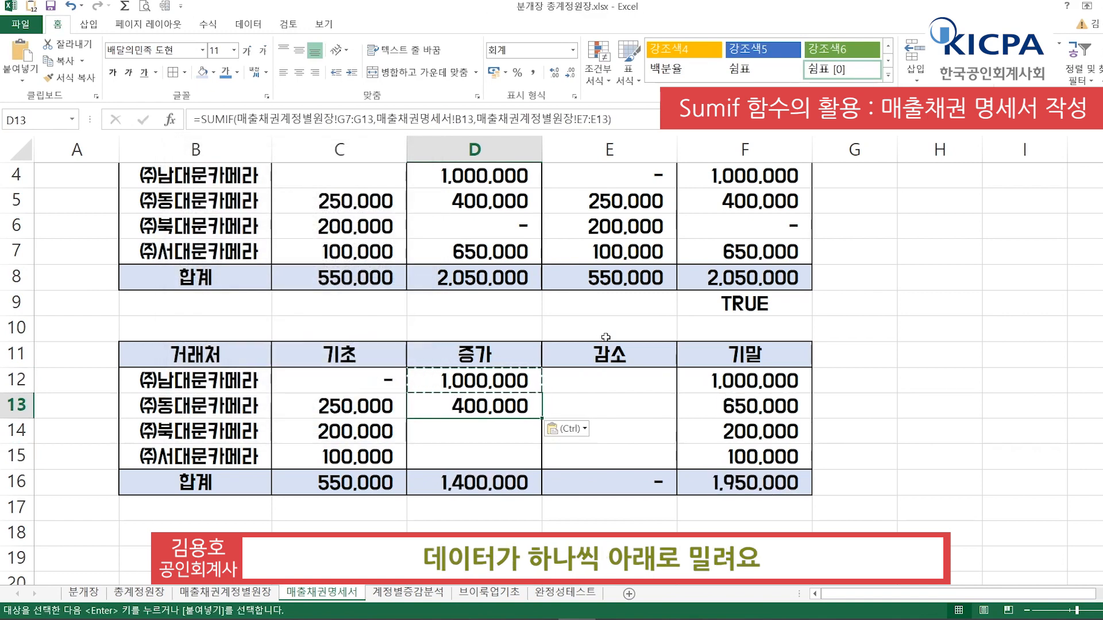
Compare the range, criteria and sum range references of the SUMIF formulas in D12 and D13
key("Up")
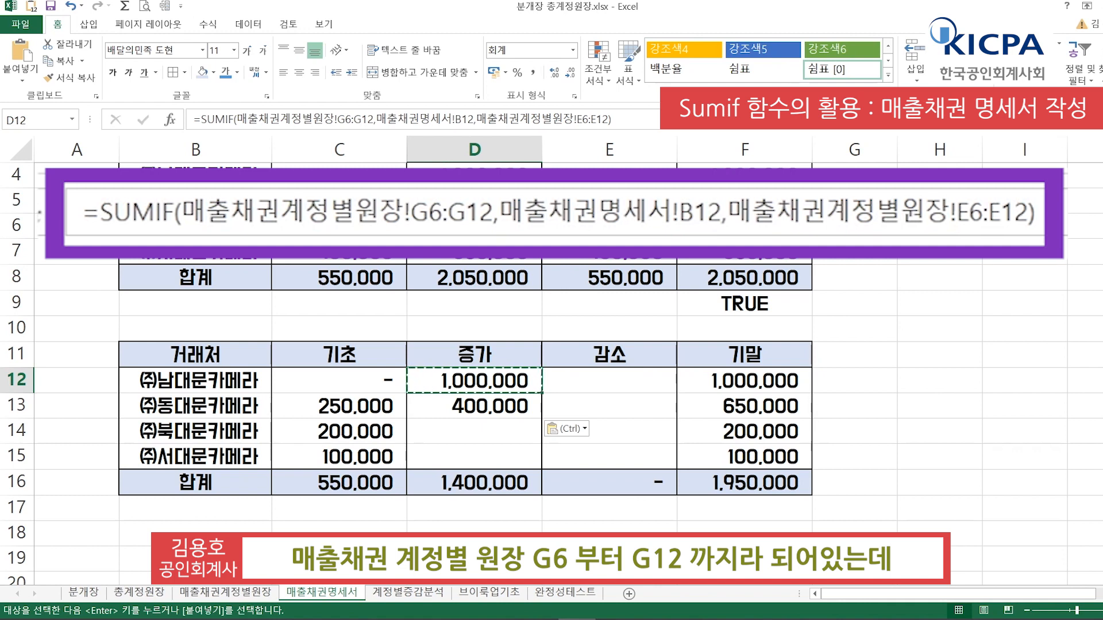
left_click(474, 406)
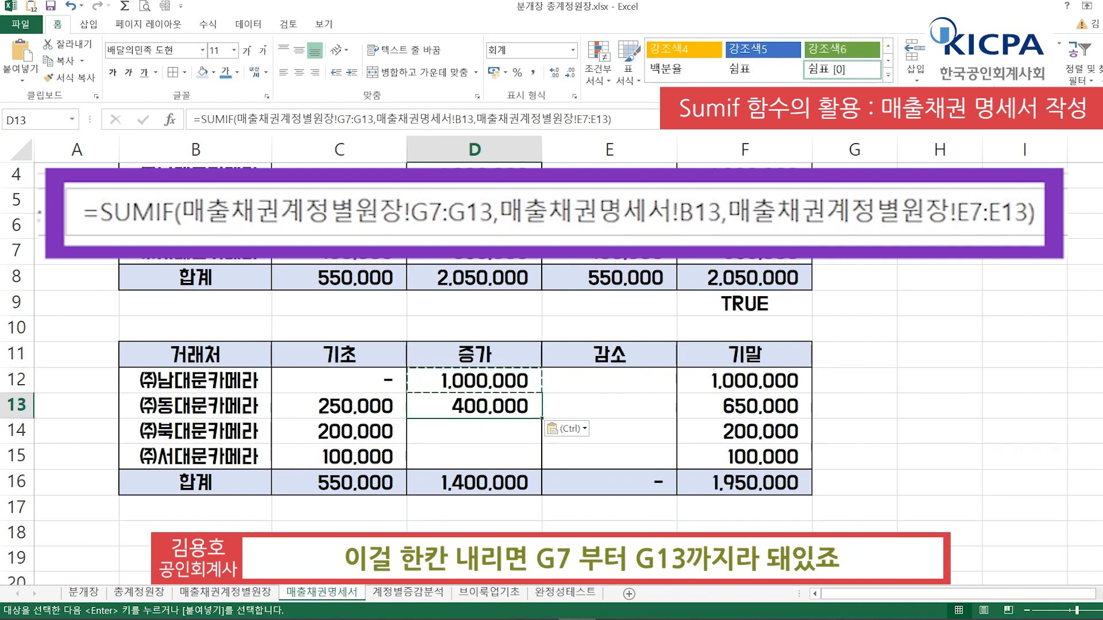
key("Up")
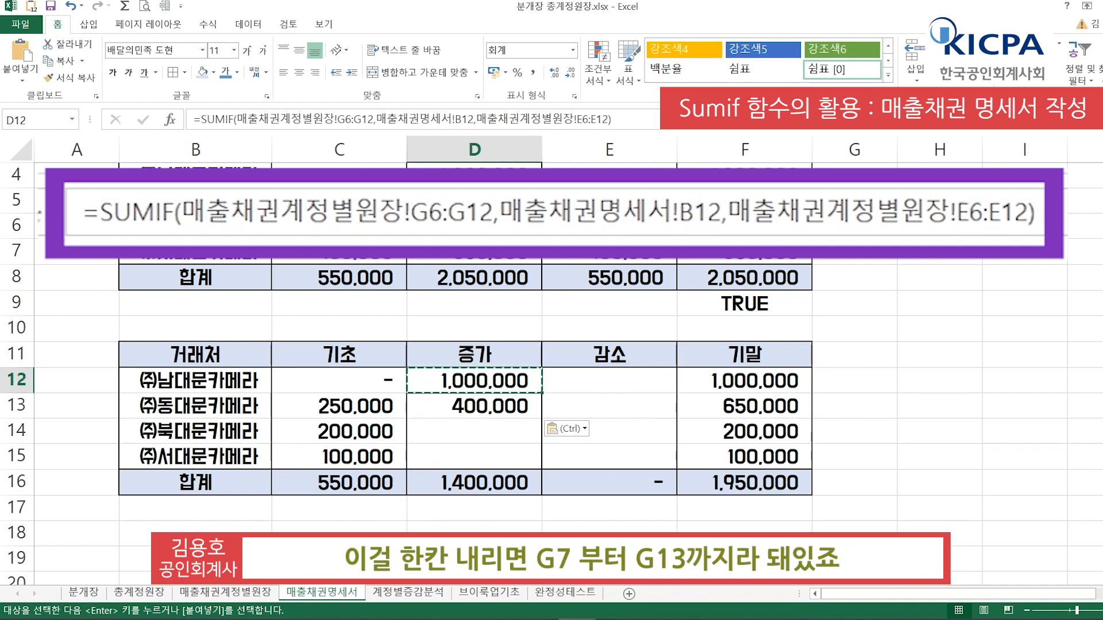
key("Down")
key("Up")
key("Down")
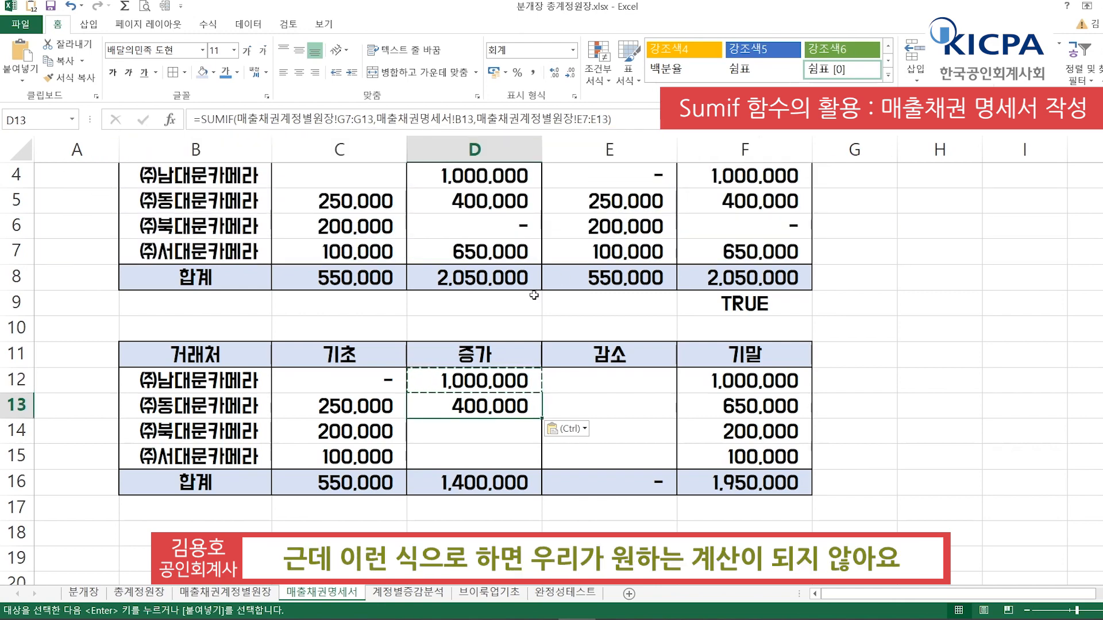
On the 매출채권계정별원장 sheet, compare the original ranges G6:G12 and E6:E12 with the shifted ranges G7:G13 and E7:E13
left_click(247, 594)
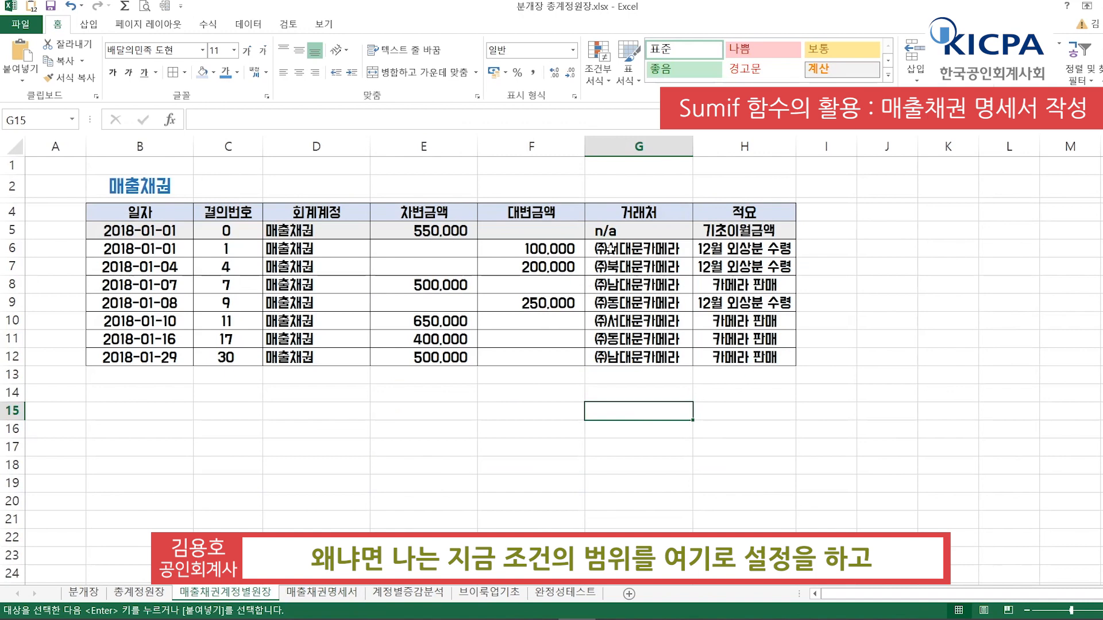
left_click_drag(611, 249, 632, 357)
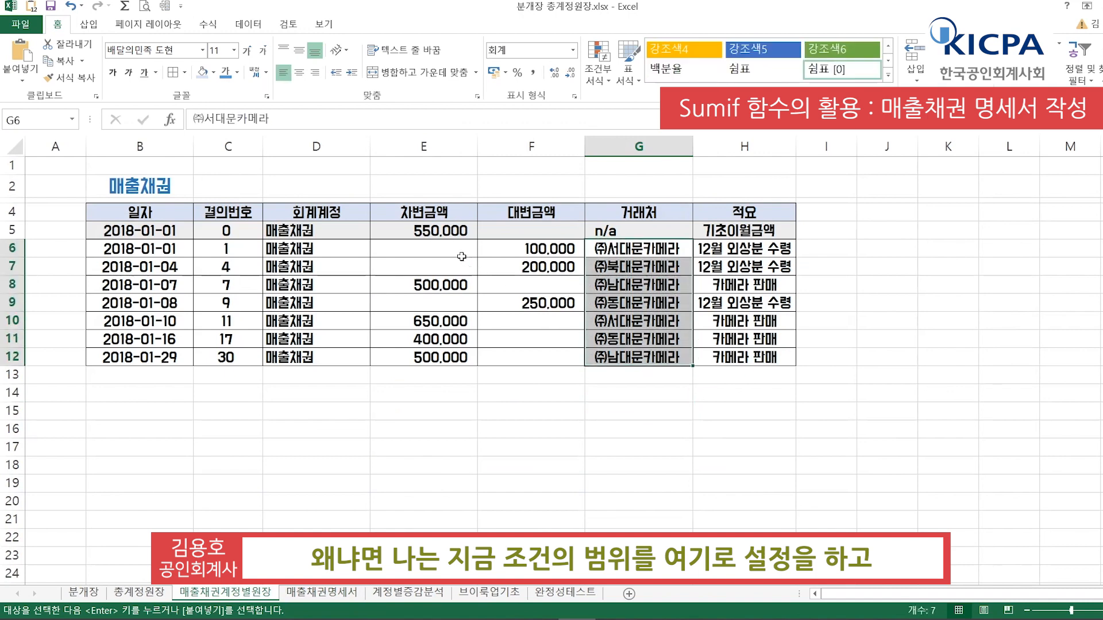
left_click_drag(458, 248, 449, 350)
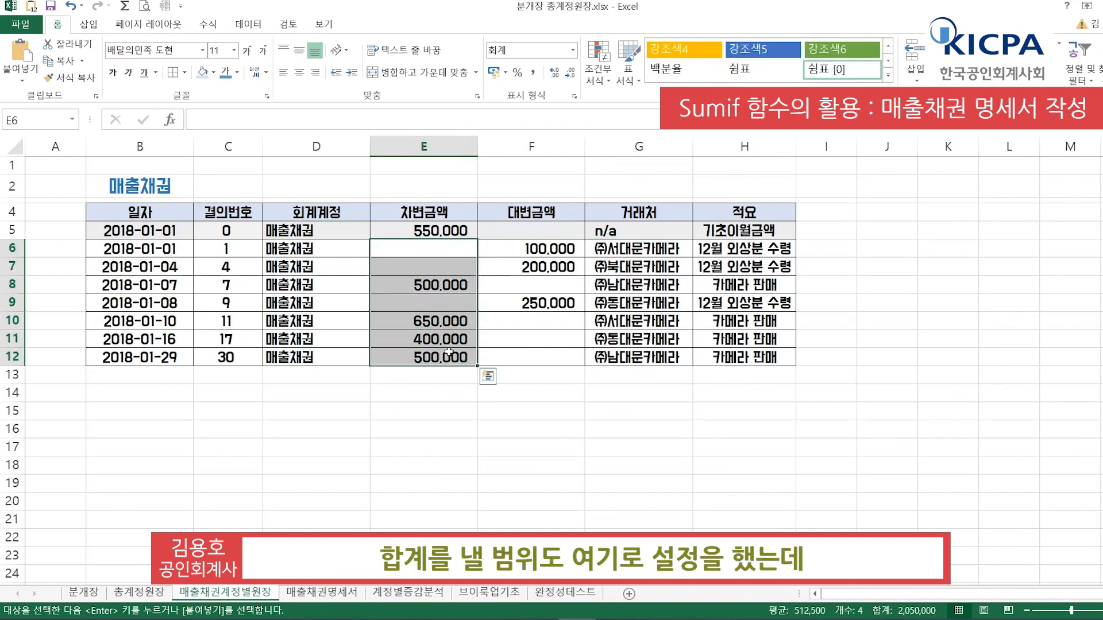
left_click_drag(424, 266, 423, 375)
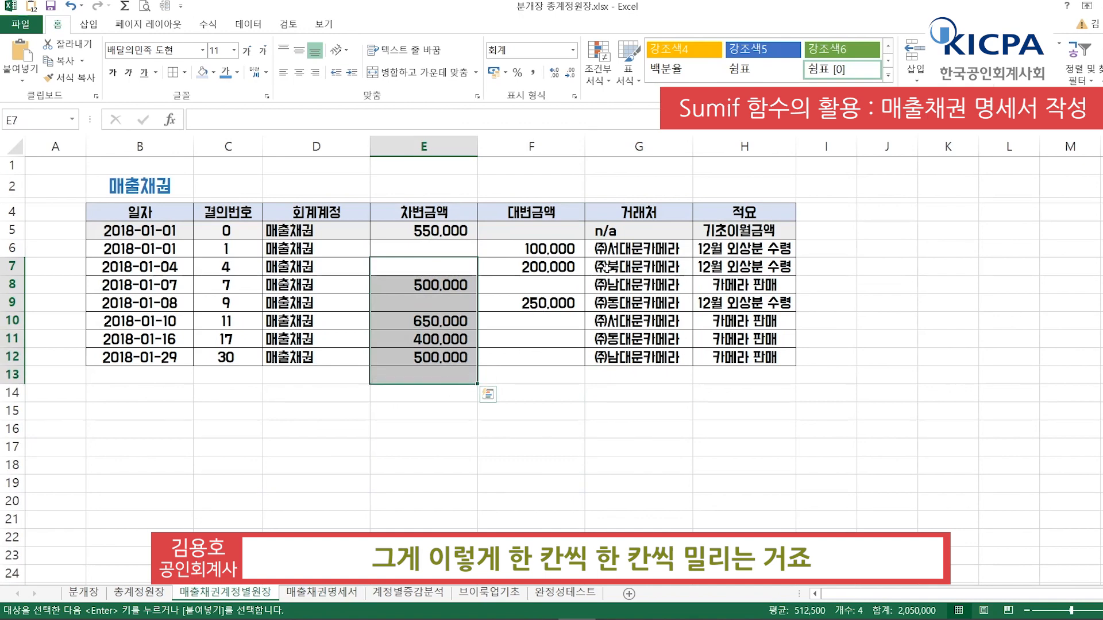
left_click_drag(592, 268, 591, 376)
left_click_drag(454, 268, 454, 375)
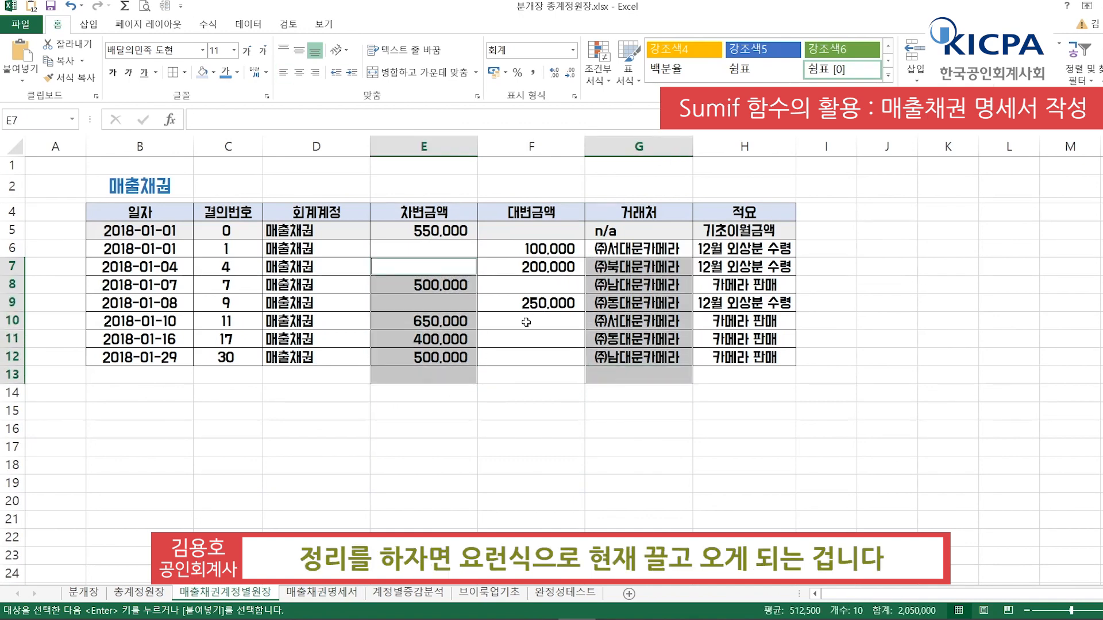
Go through the cells of the shifted ranges E7:E13 and G7:G13 in the ledger to examine which rows they cover
key("Return")
key("Return")
key("Return")
key("Return")
key("Return")
key("Return")
key("Return")
key("Return")
key("Return")
key("Return")
key("Return")
key("Return")
key("Return")
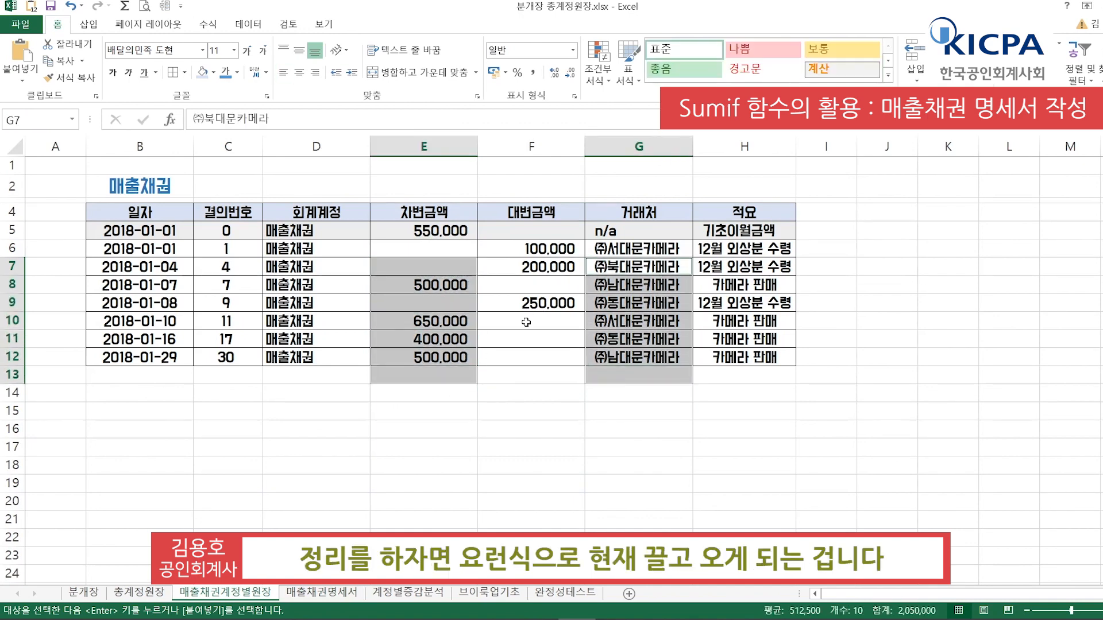
key("Return")
key("Return")
key("Return")
key("Return")
key("Return")
key("Return")
key("Return")
key("Return")
key("Return")
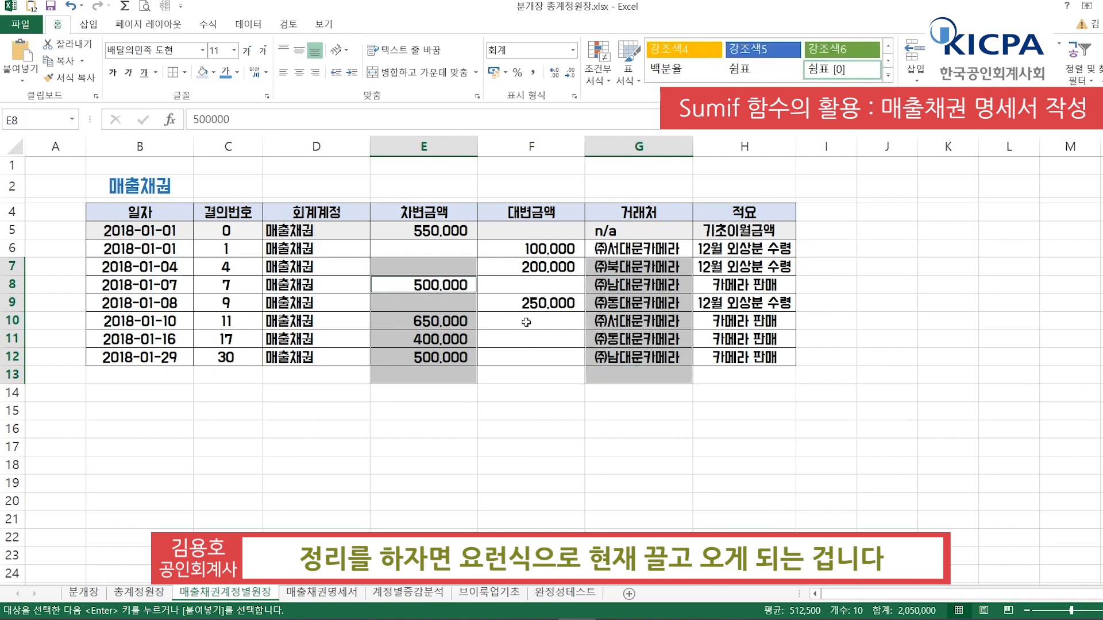
key("Return")
key("Return")
key("Return")
key("Return")
key("Return")
key("Return")
key("Return")
key("Return")
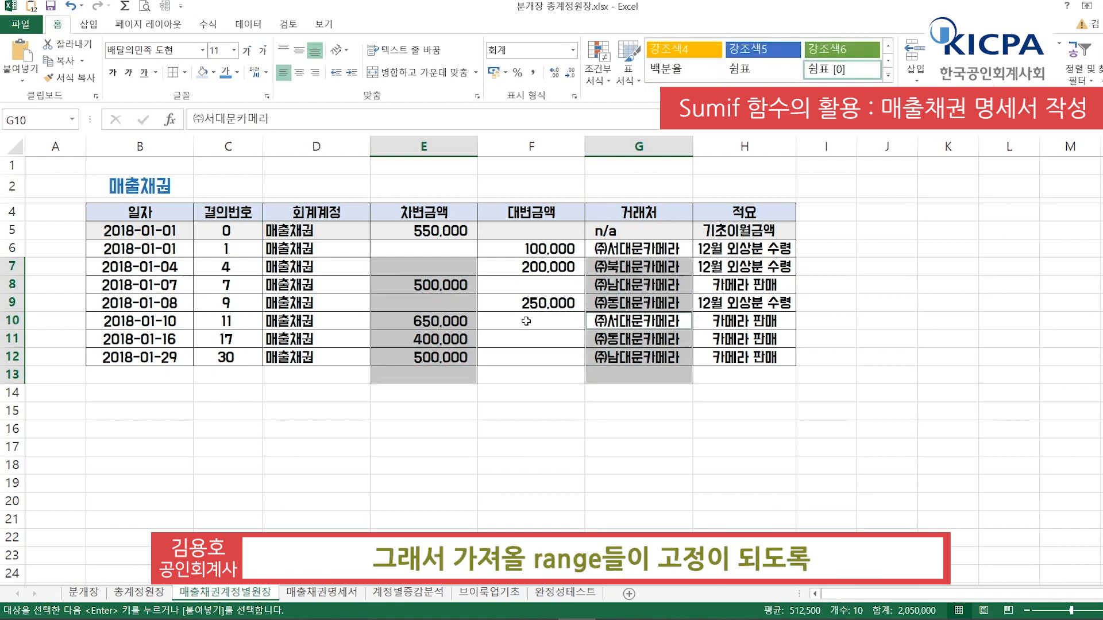
key("Return")
key("Return")
key("Return")
key("Return")
key("Return")
key("Return")
key("Return")
key("Return")
key("Return")
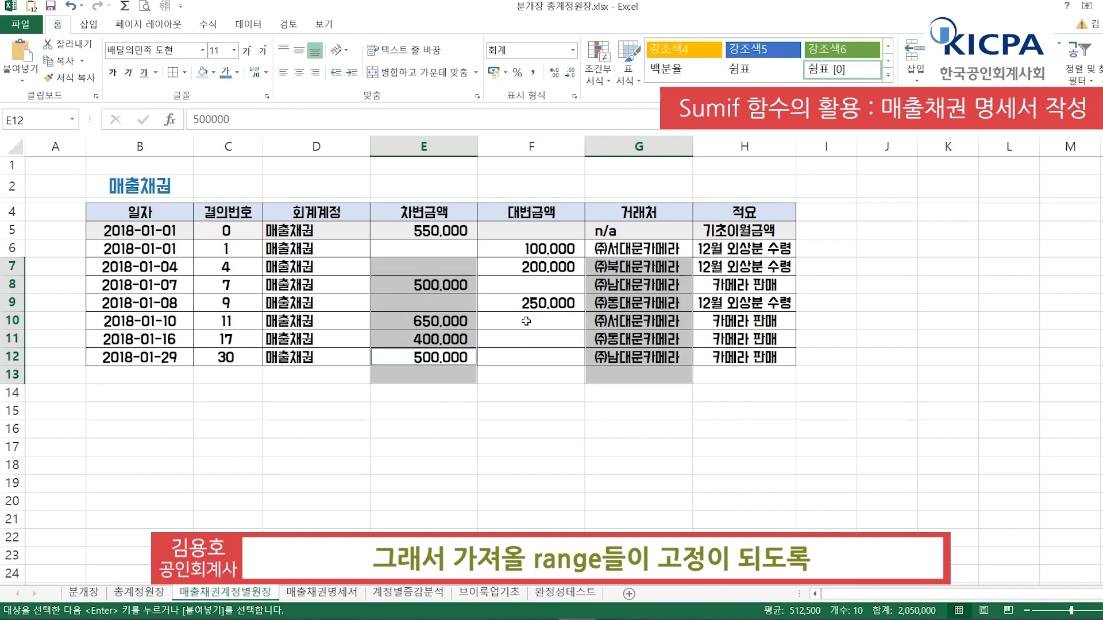
key("Return")
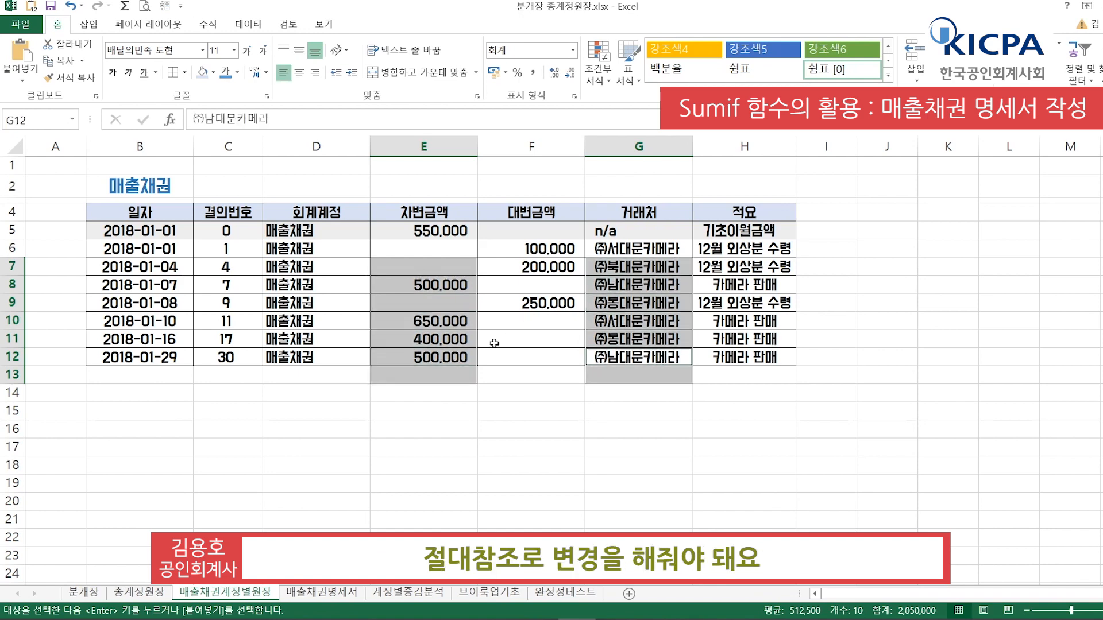
On the 매출채권명세서 sheet, undo the formula paste in D13 and return to D12
left_click(324, 595)
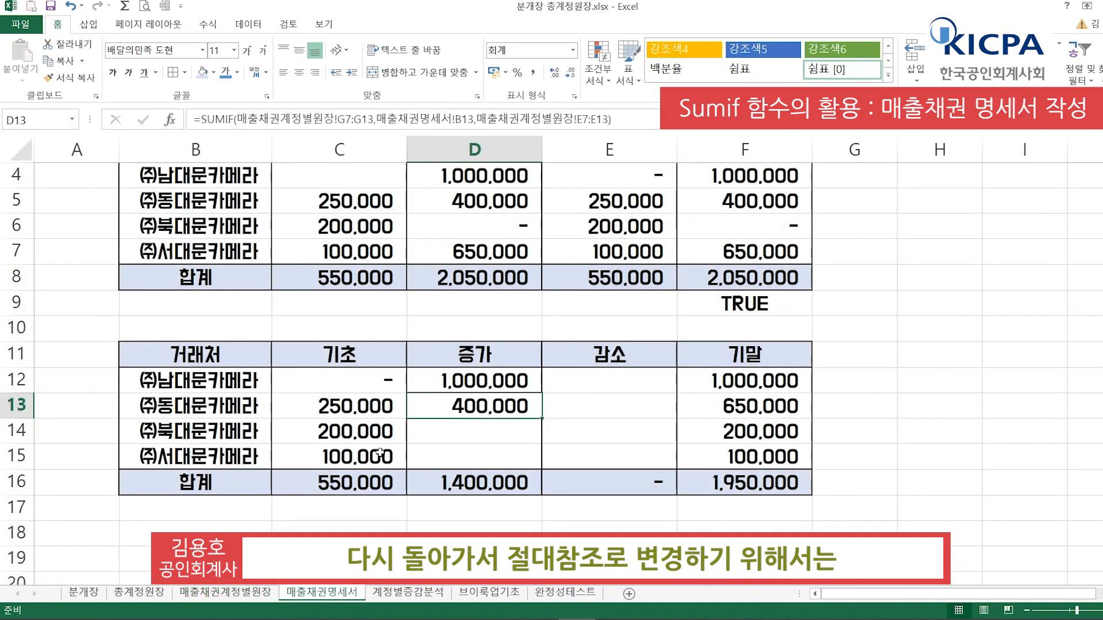
left_click(482, 430)
key("ctrl+z")
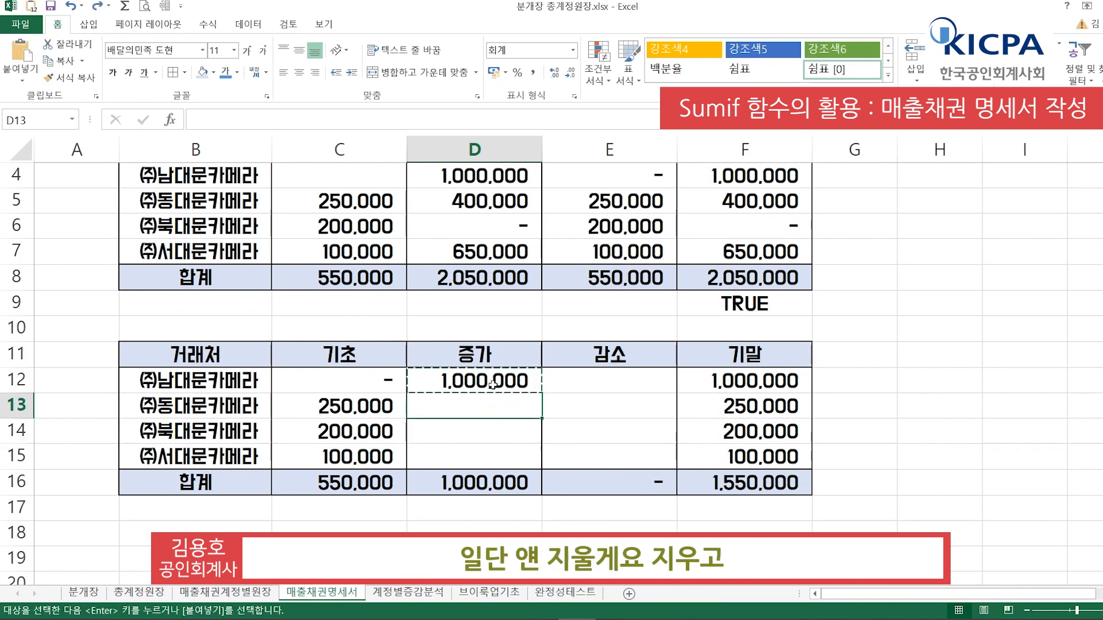
left_click(493, 384)
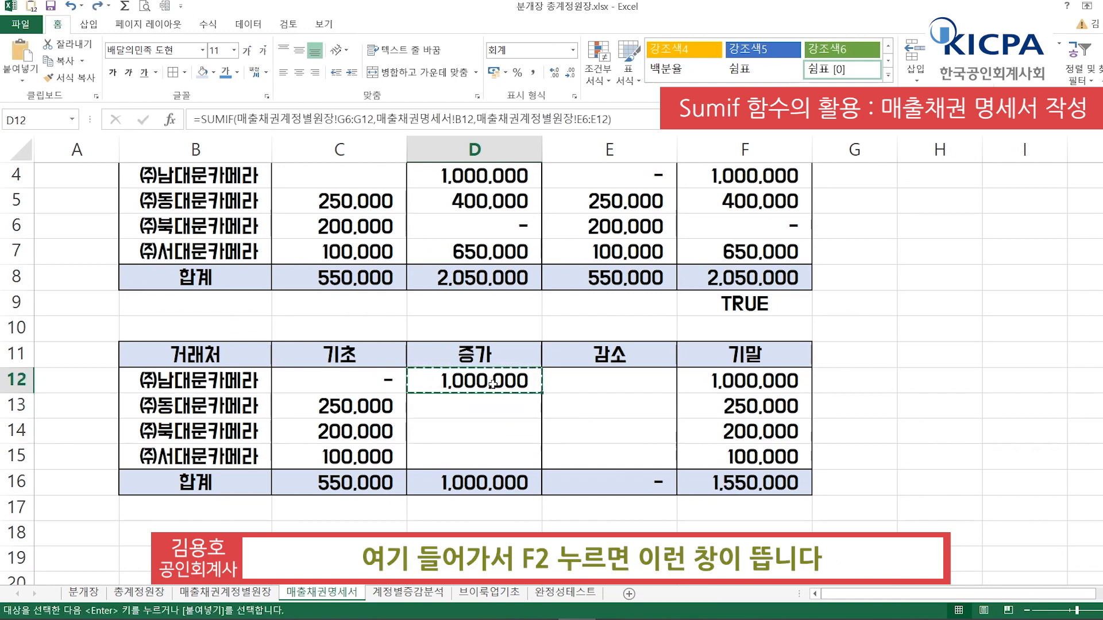
key("F2")
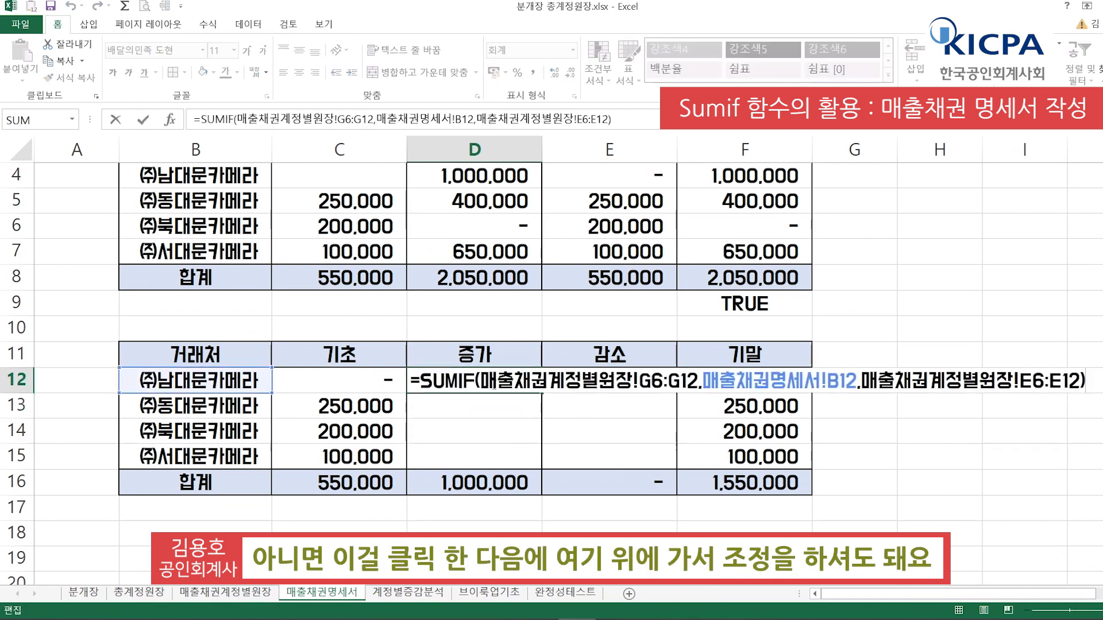
key("Escape")
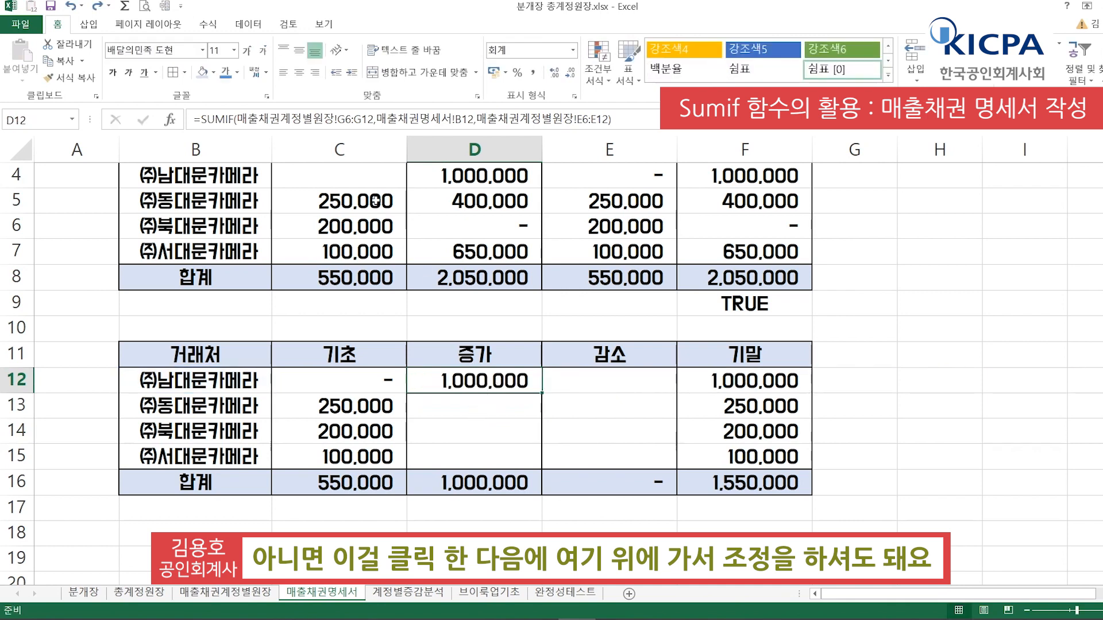
key("F2")
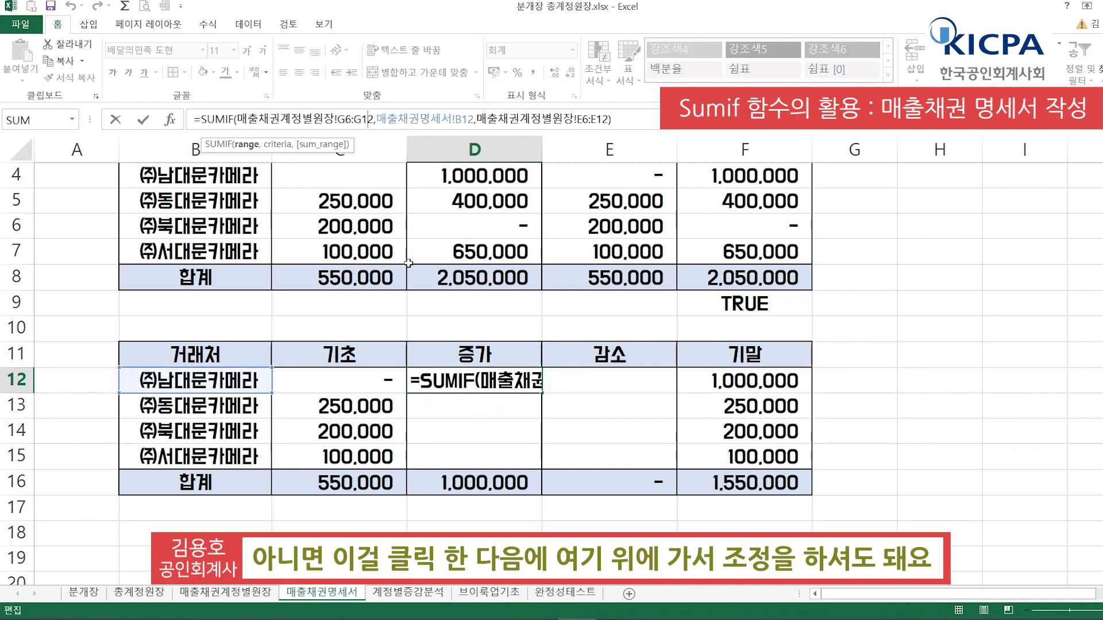
key("Escape")
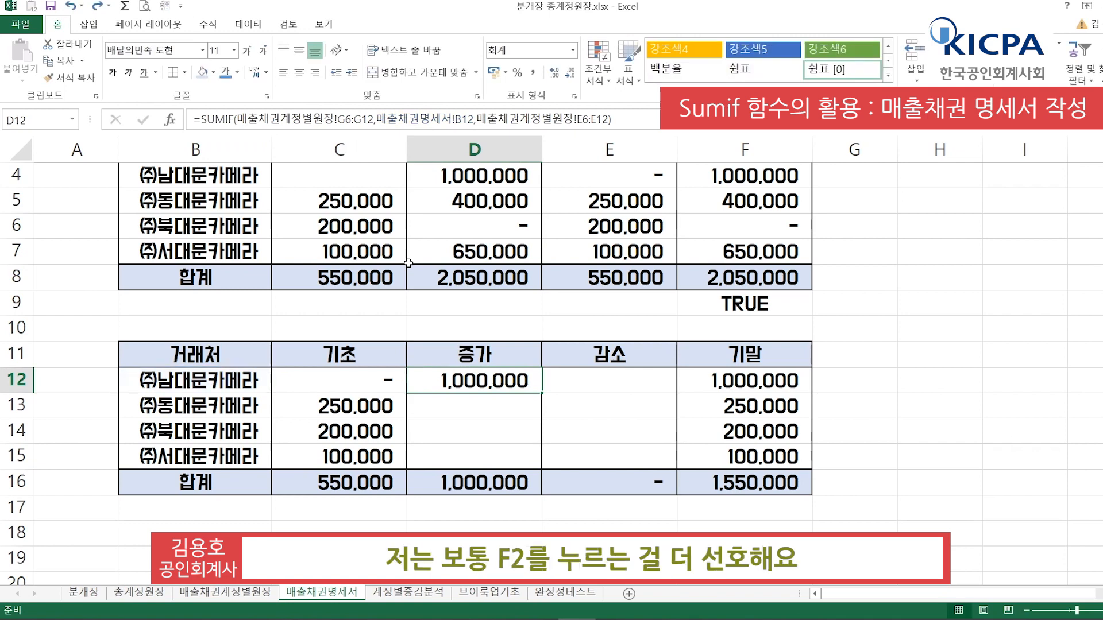
In D12's SUMIF formula, make the range $G$6:$G$12 and the sum range $E$6:$E$12 absolute, keeping the criteria B12 relative
key("F2")
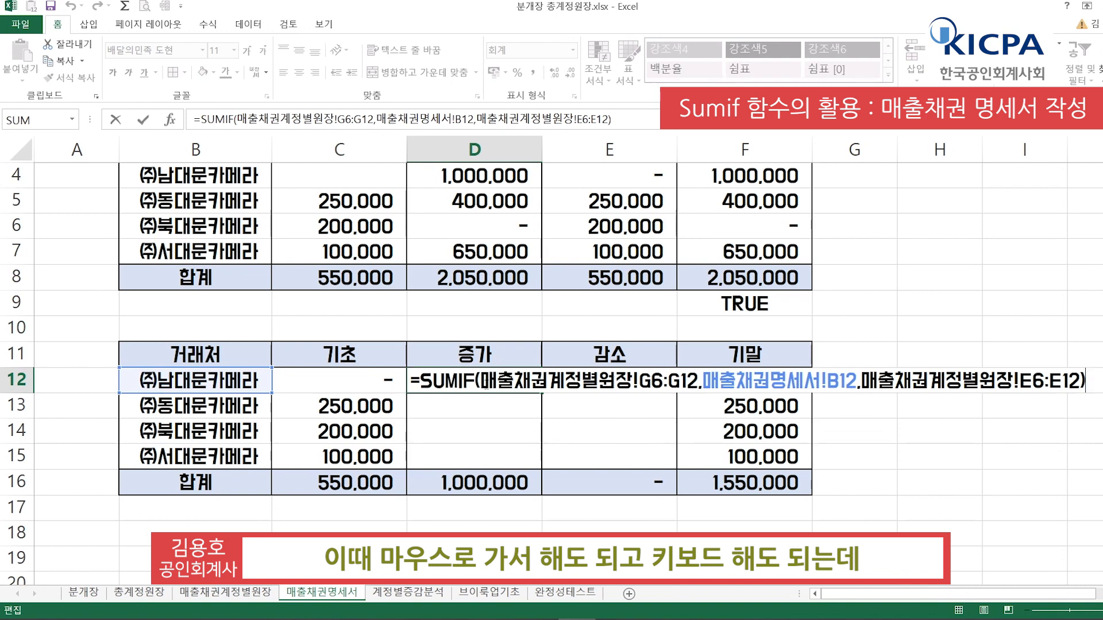
left_click_drag(480, 381, 698, 380)
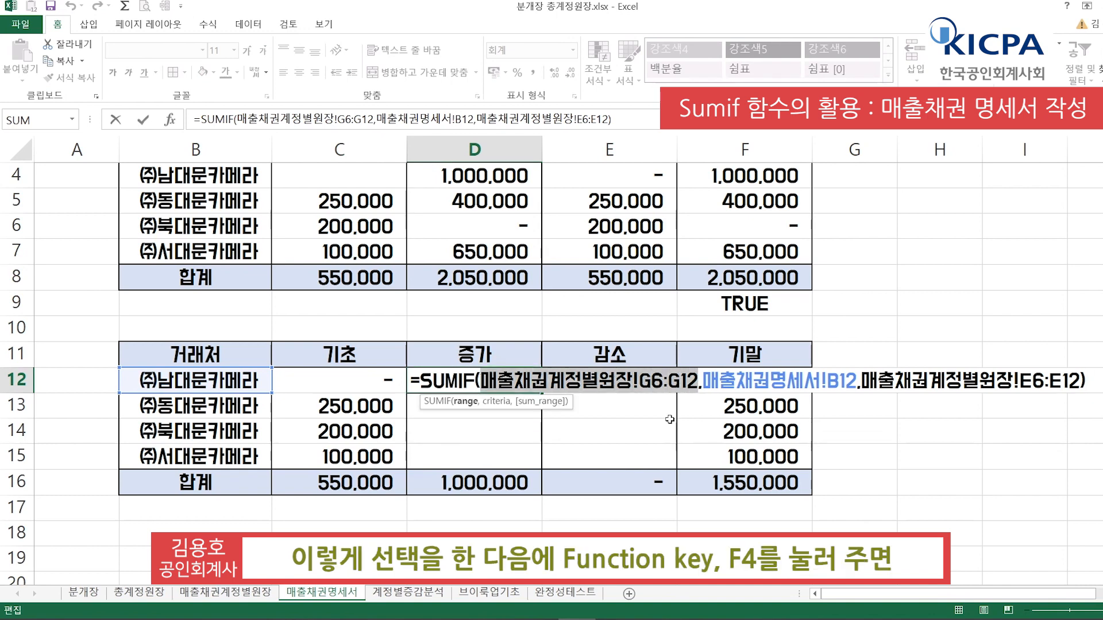
key("F4")
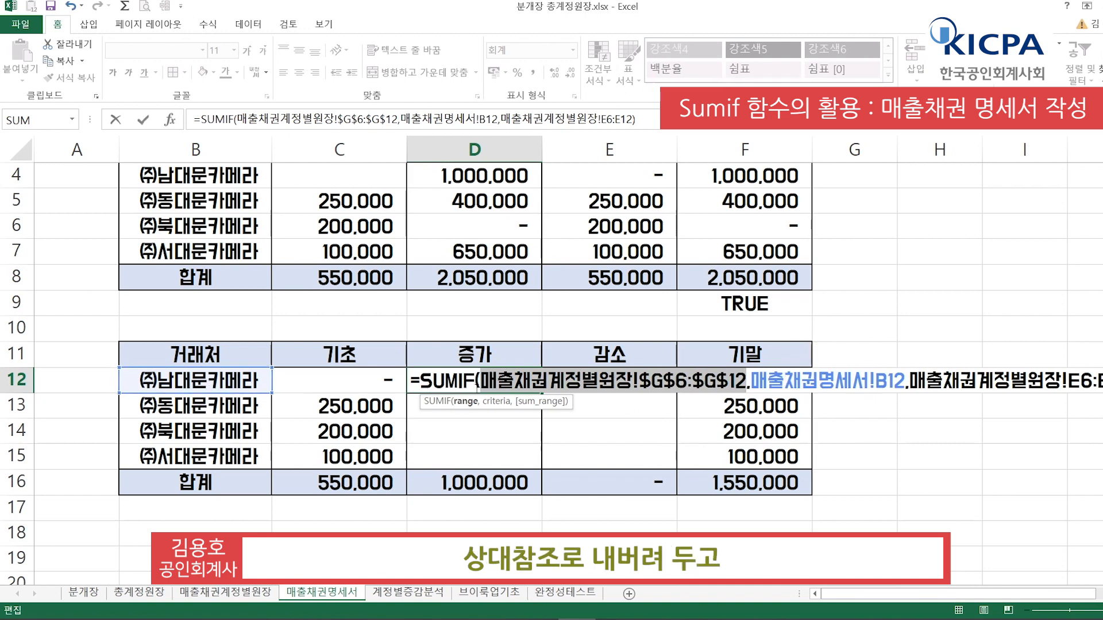
left_click_drag(907, 379, 1102, 379)
key("F4")
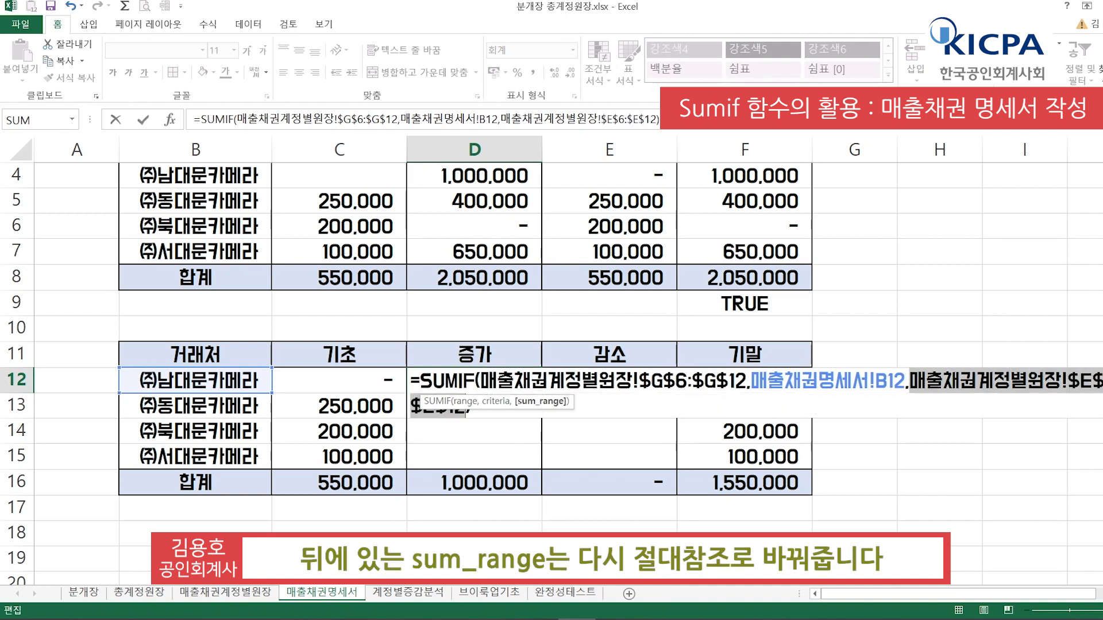
key("Return")
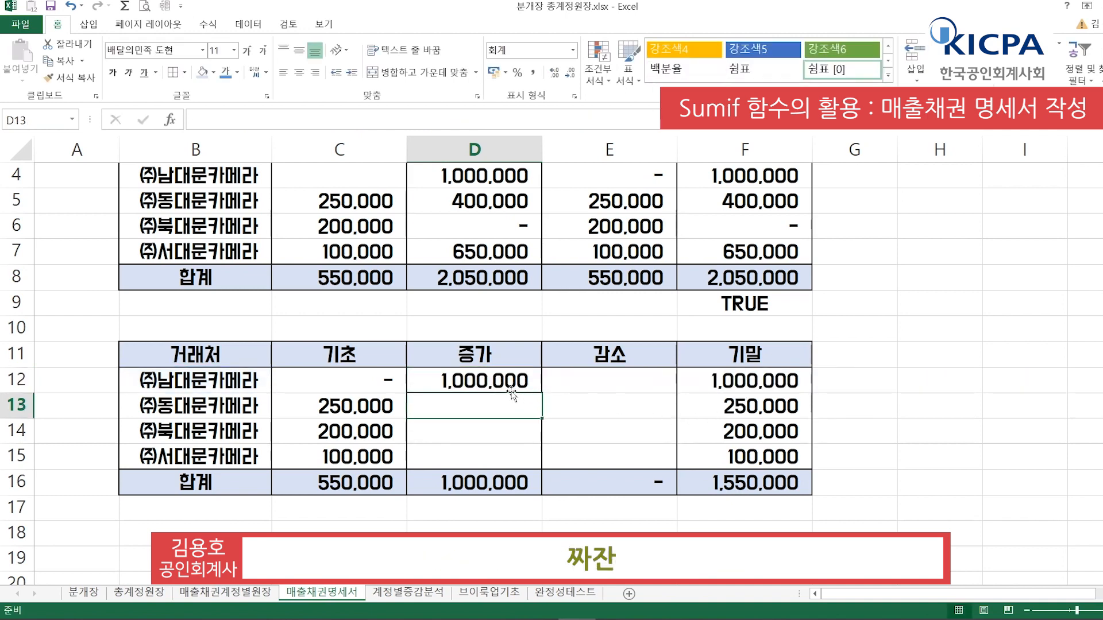
Copy the SUMIF formula from D12 into D13:D15, pasting formulas only
left_click(513, 381)
key("ctrl+c")
key("Down")
key("shift+Down")
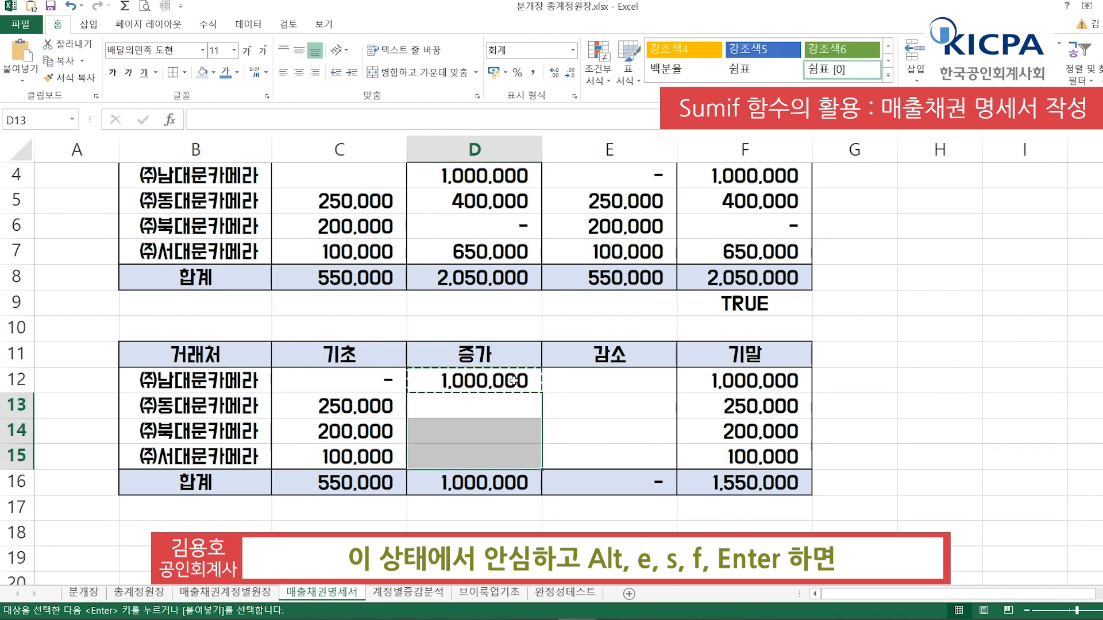
key("shift+Down")
key("alt+e")
key("s")
key("f")
key("Return")
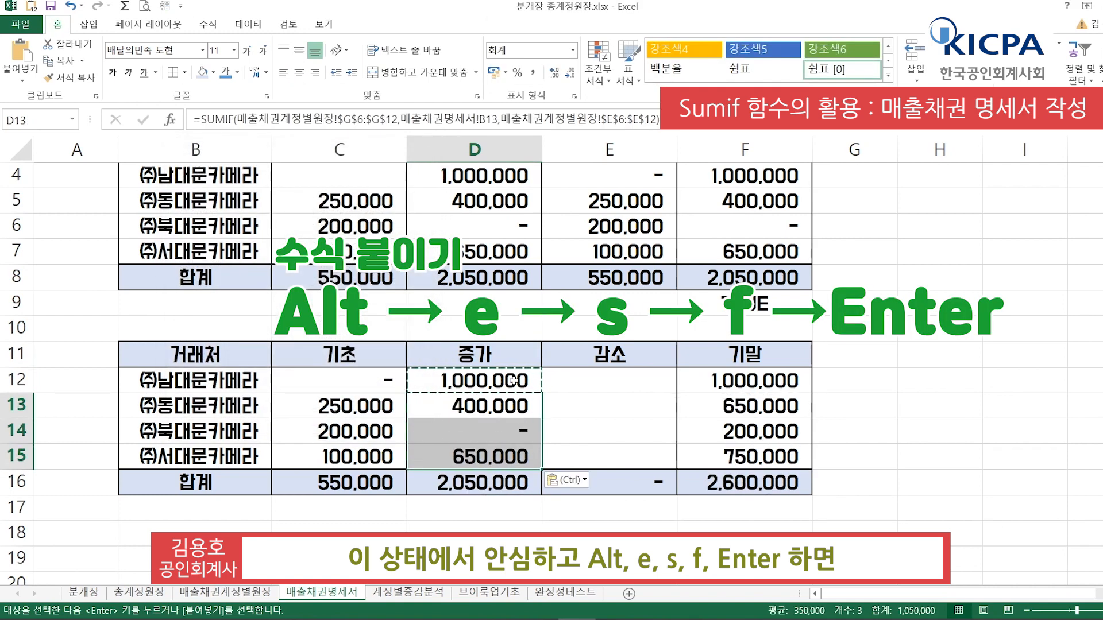
Compare the range, criteria and sum range references of the copied SUMIF formulas in D13 through D15
left_click(513, 381)
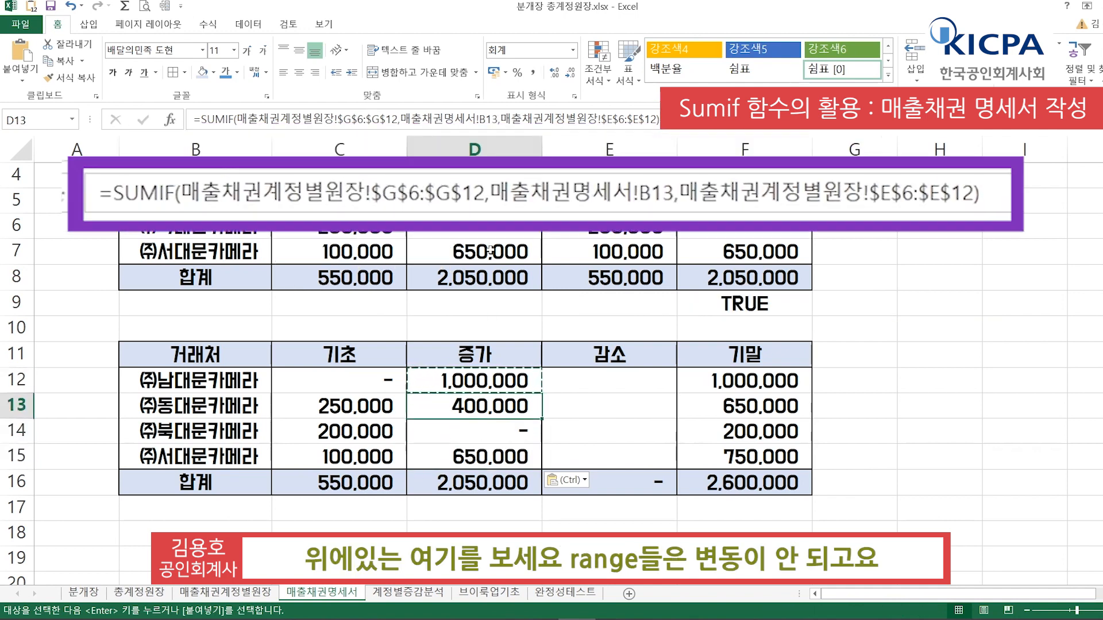
key("Down")
key("Down")
key("Down")
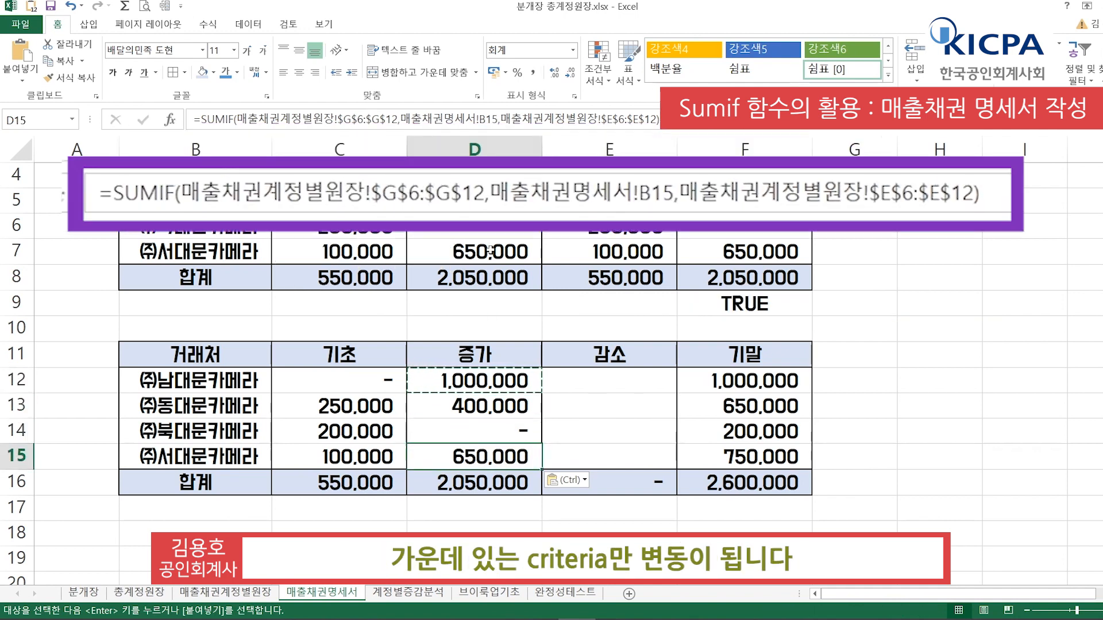
key("Up")
key("Up")
key("Up")
key("Down")
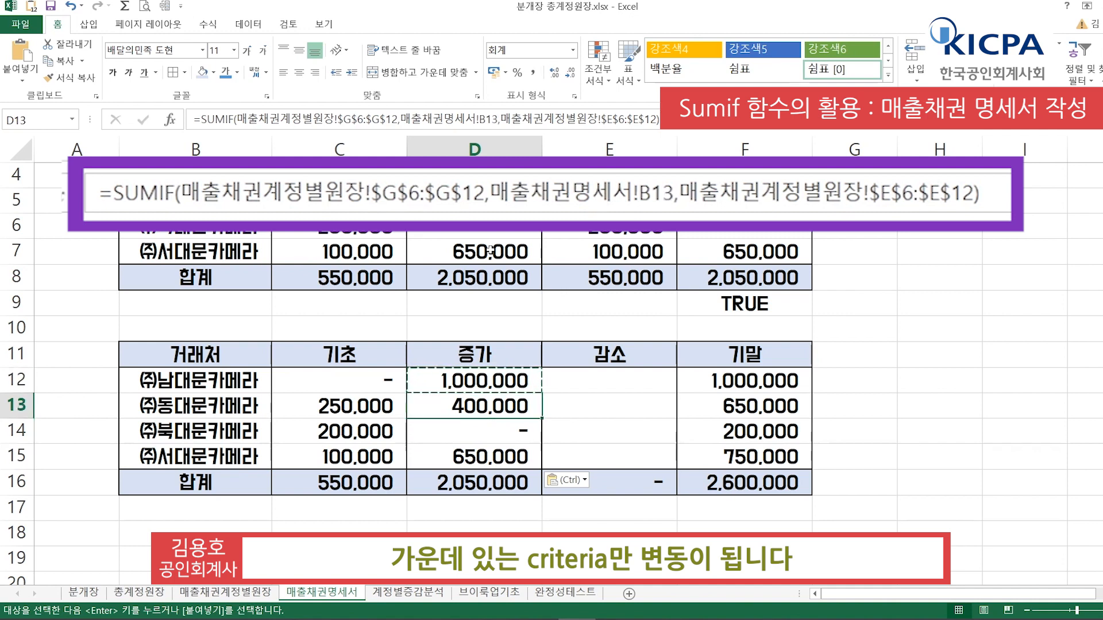
key("F2")
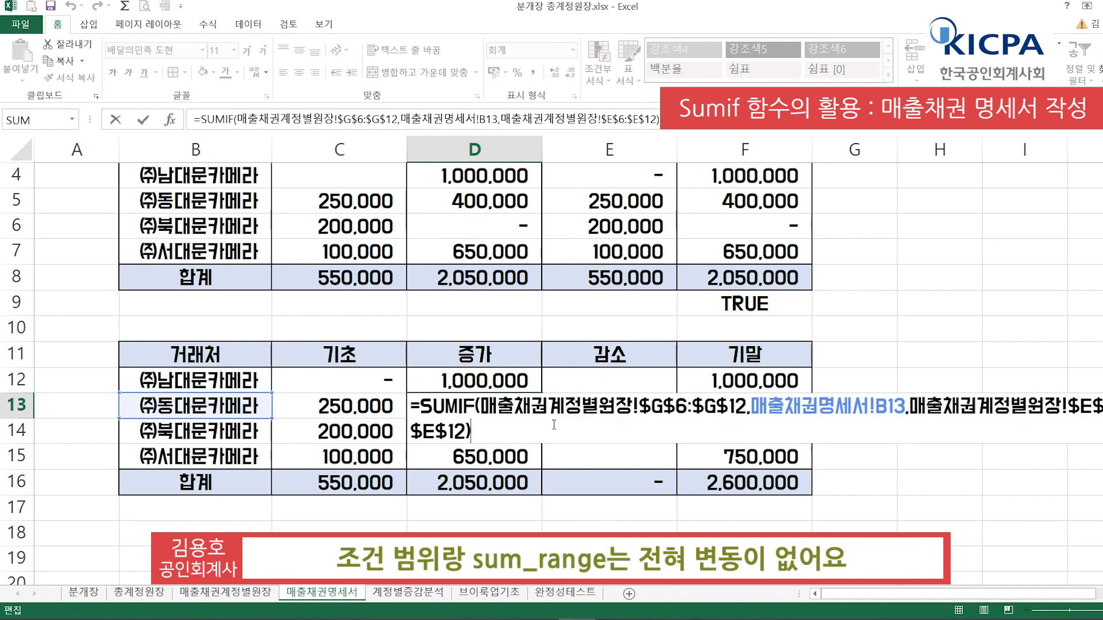
key("Escape")
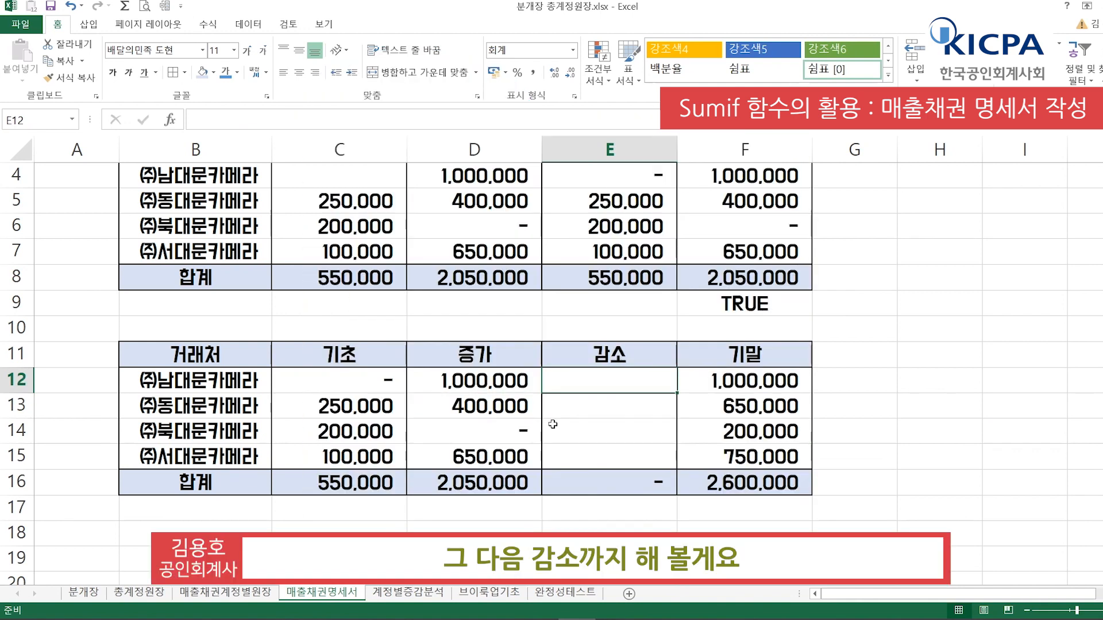
Start a SUMIF formula in E12 with the absolute customer range $G$6:$G$12 from the 매출채권계정별원장 sheet
type("=SUMIF")
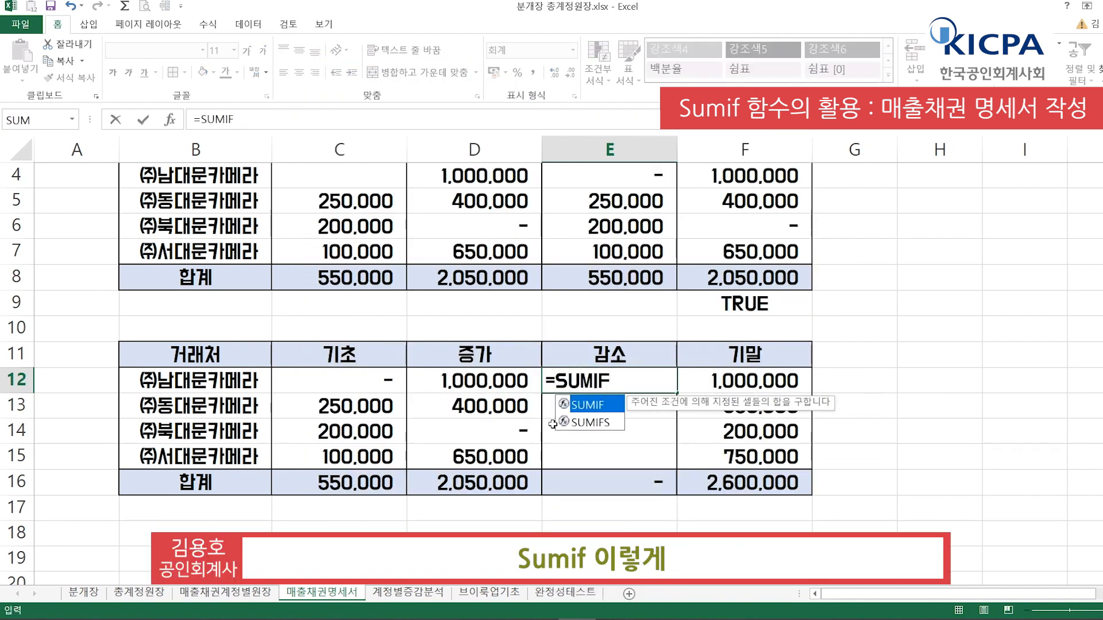
type("(")
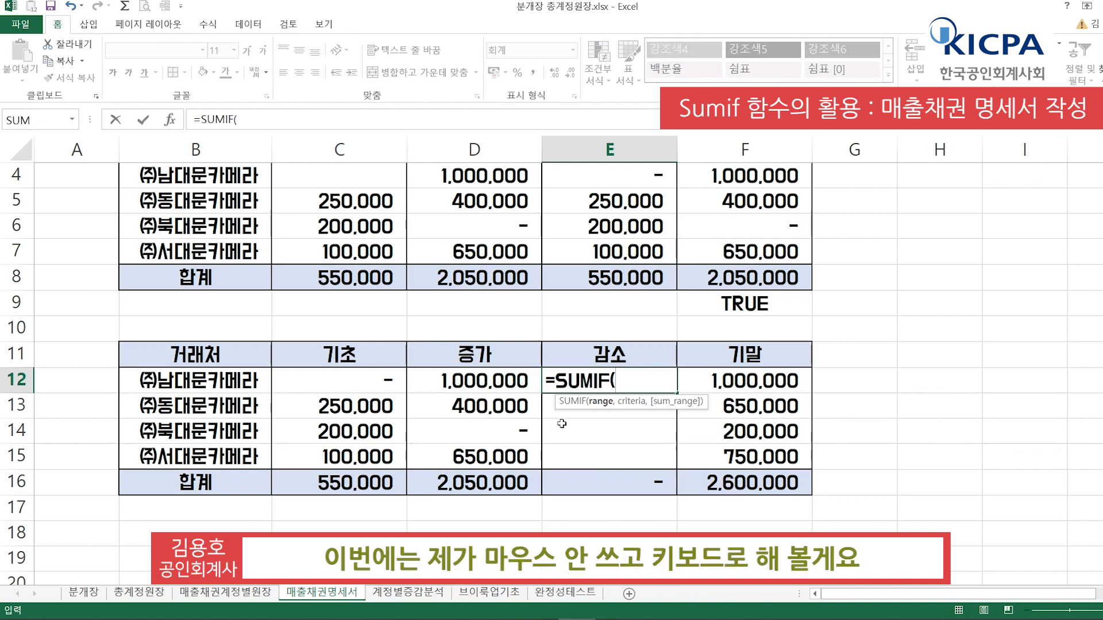
key("ctrl+Page_Up")
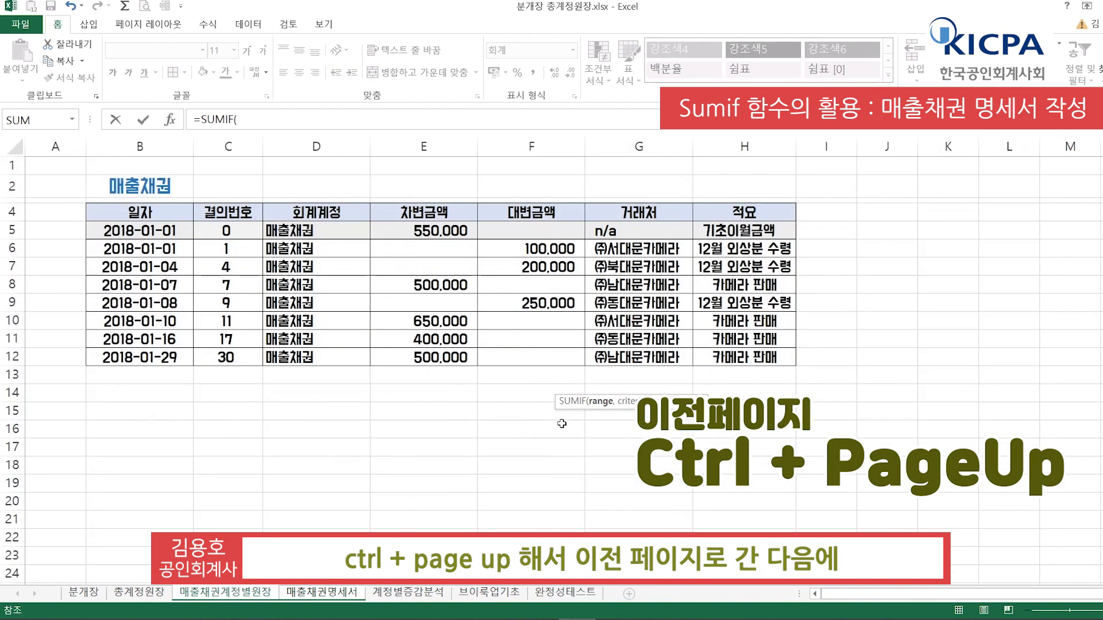
key("Down")
key("Down")
key("Down")
key("Right")
key("Right")
key("Right")
key("Right")
key("Right")
key("Right")
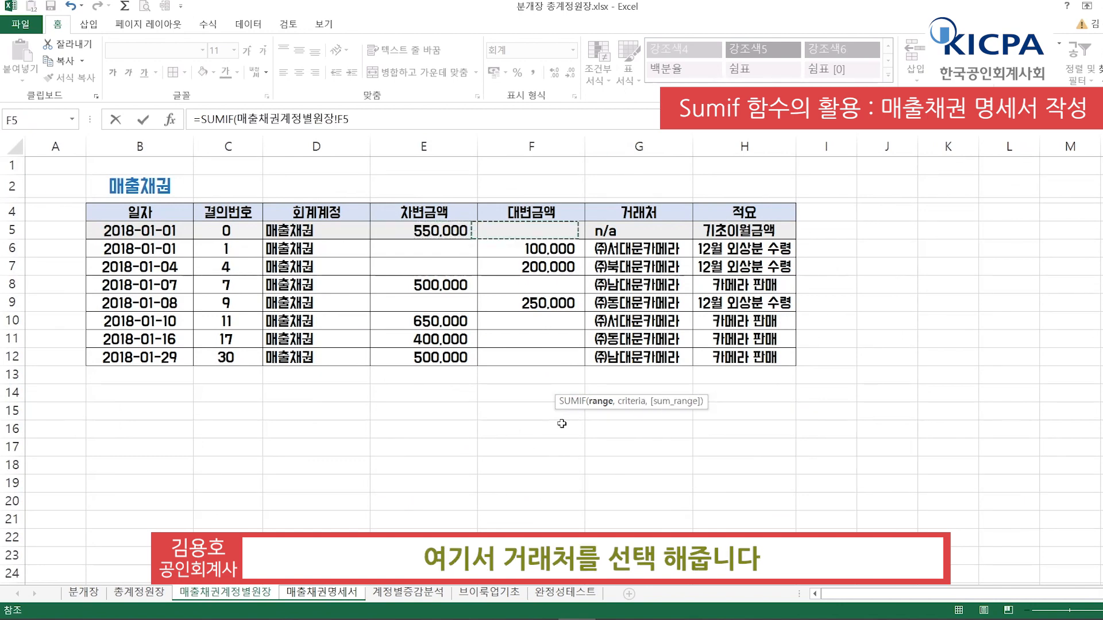
key("Down")
key("shift+Down")
key("shift+Down")
key("shift+Down")
key("shift+Down")
key("shift+Down")
key("shift+Down")
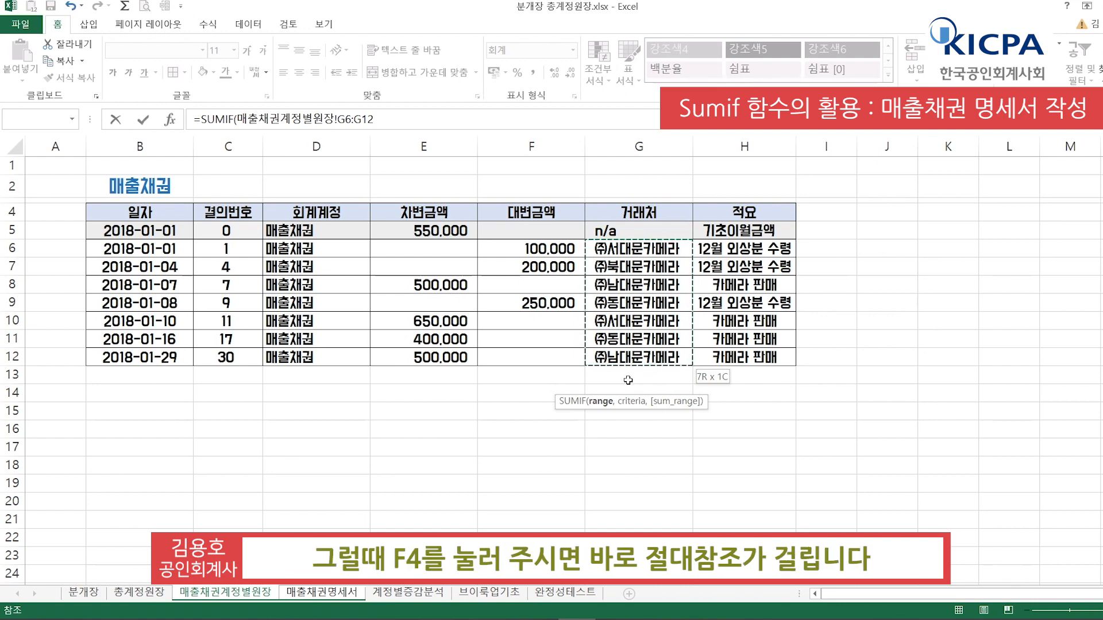
key("F4")
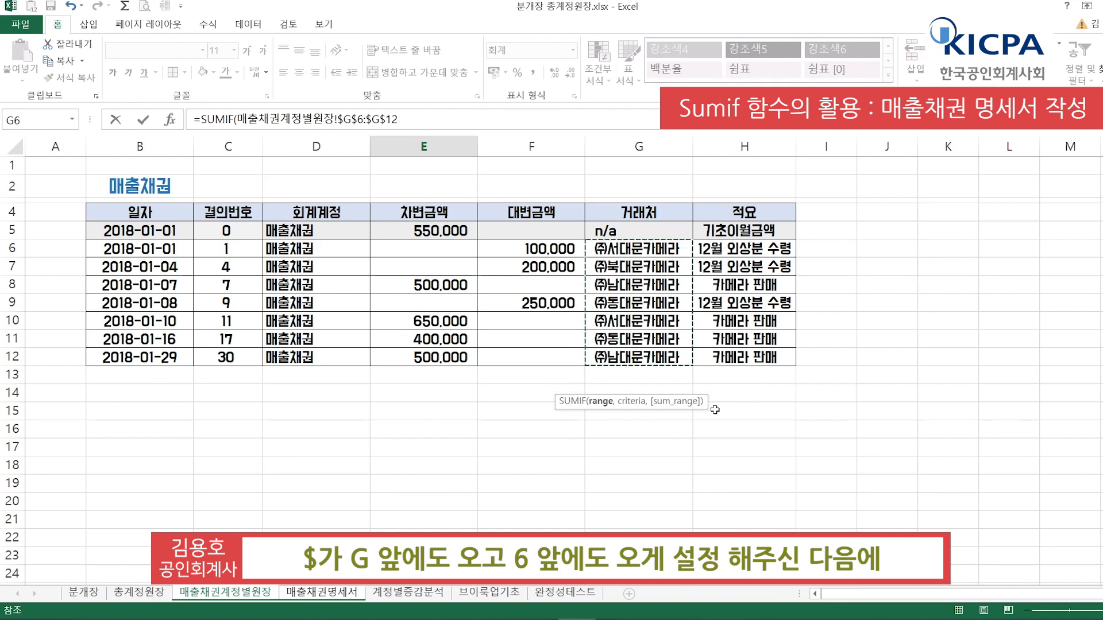
Add the customer cell B12 on the 매출채권명세서 sheet as the relative criteria of E12's SUMIF formula
type(",")
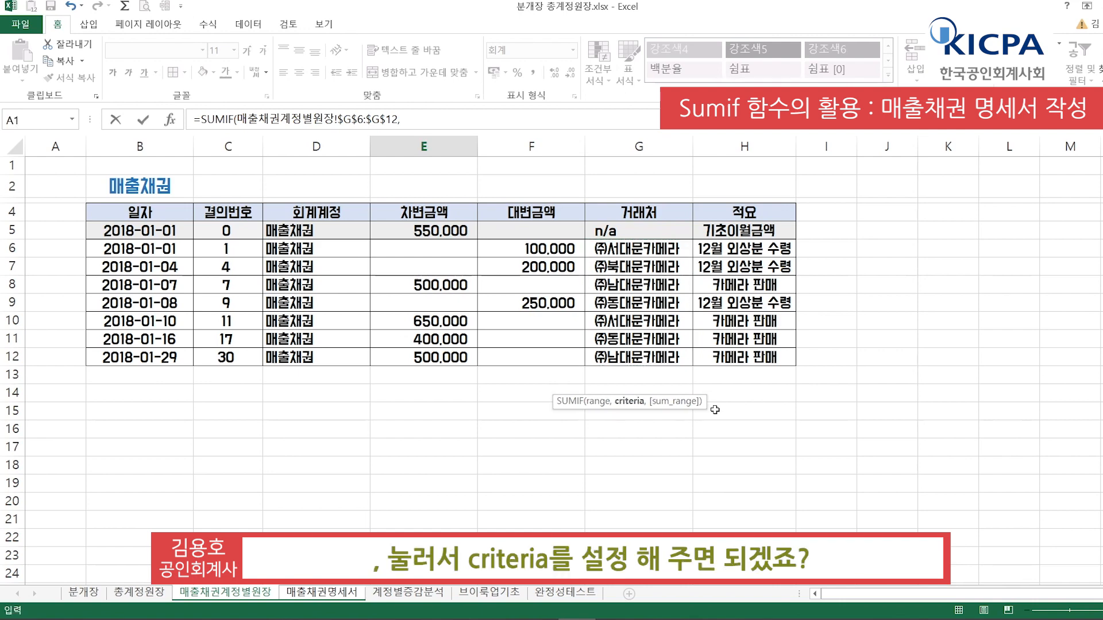
key("ctrl+Page_Down")
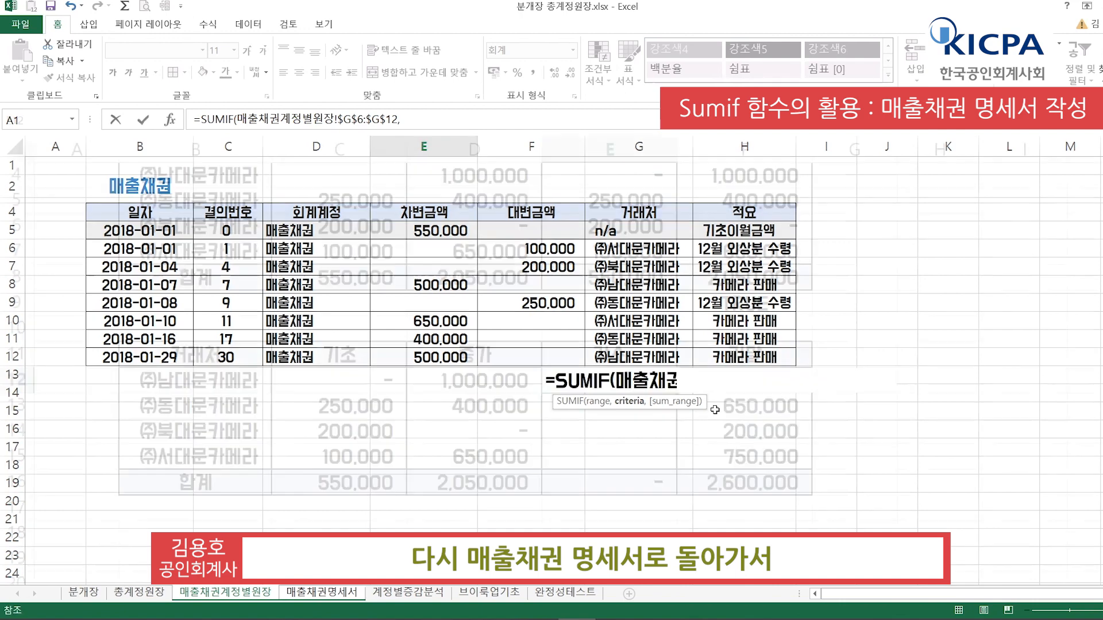
key("Left")
key("Left")
key("Left")
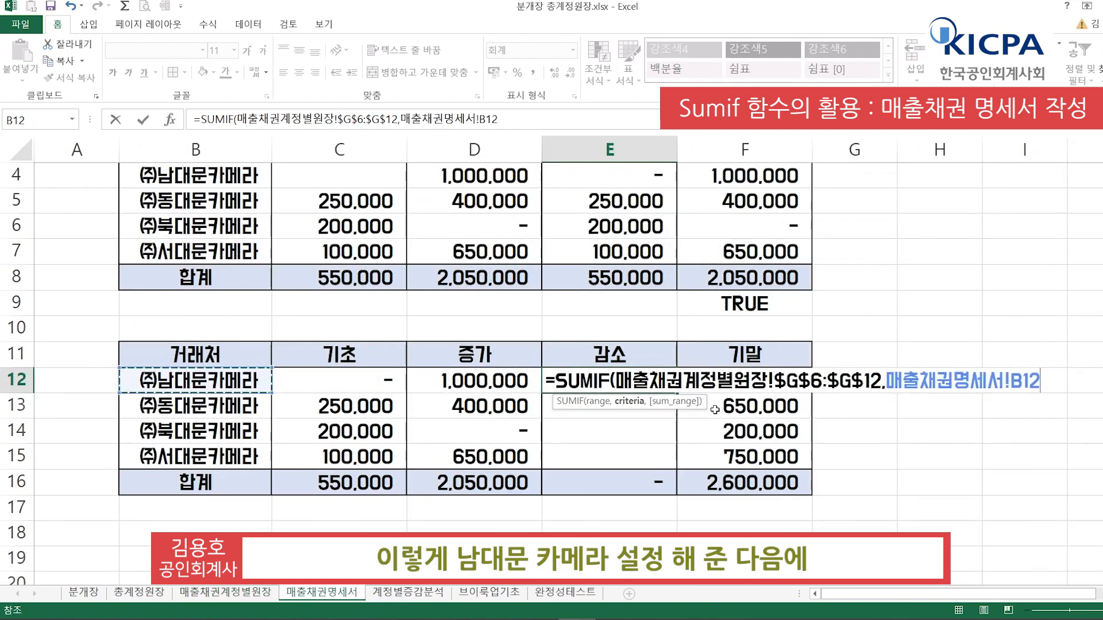
Complete E12's SUMIF formula with the absolute 대변금액 sum range $F$6:$F$12 from the 매출채권계정별원장 sheet
type(",")
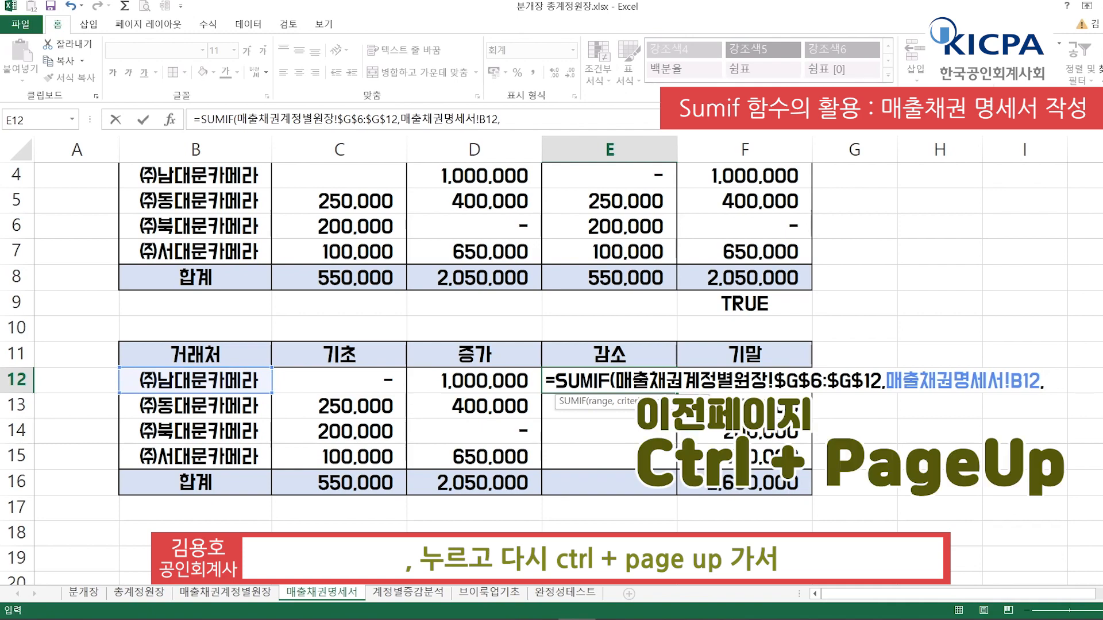
key("ctrl+Page_Up")
key("Right")
key("Right")
key("Right")
key("Right")
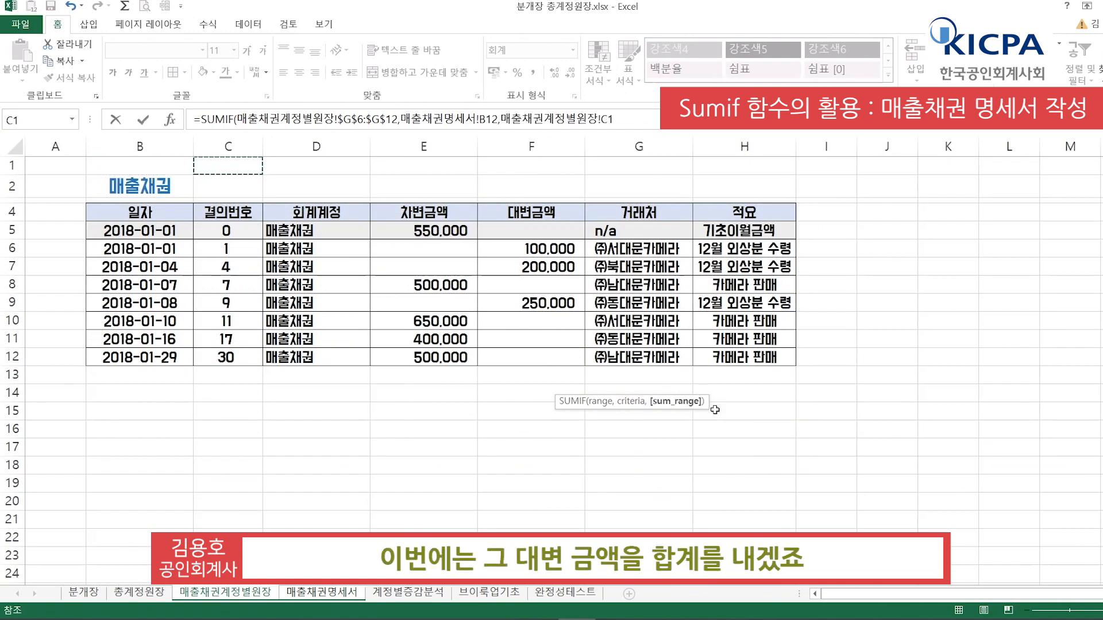
key("Down")
key("Down")
key("Down")
key("shift+Down")
key("shift+Down")
key("shift+Down")
key("shift+Down")
key("shift+Down")
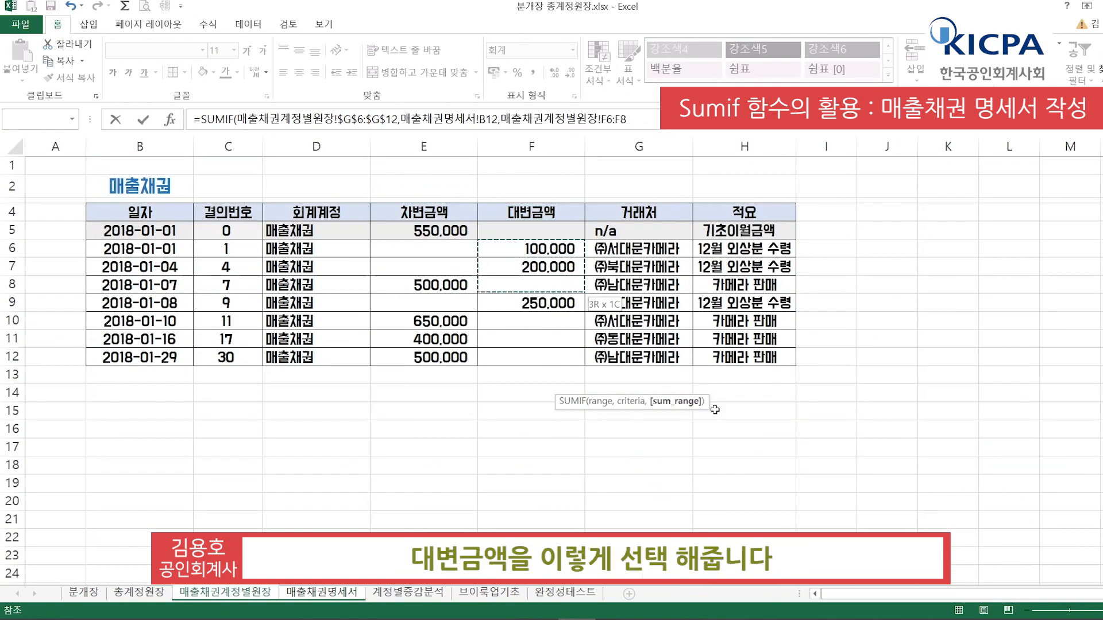
key("shift+Down")
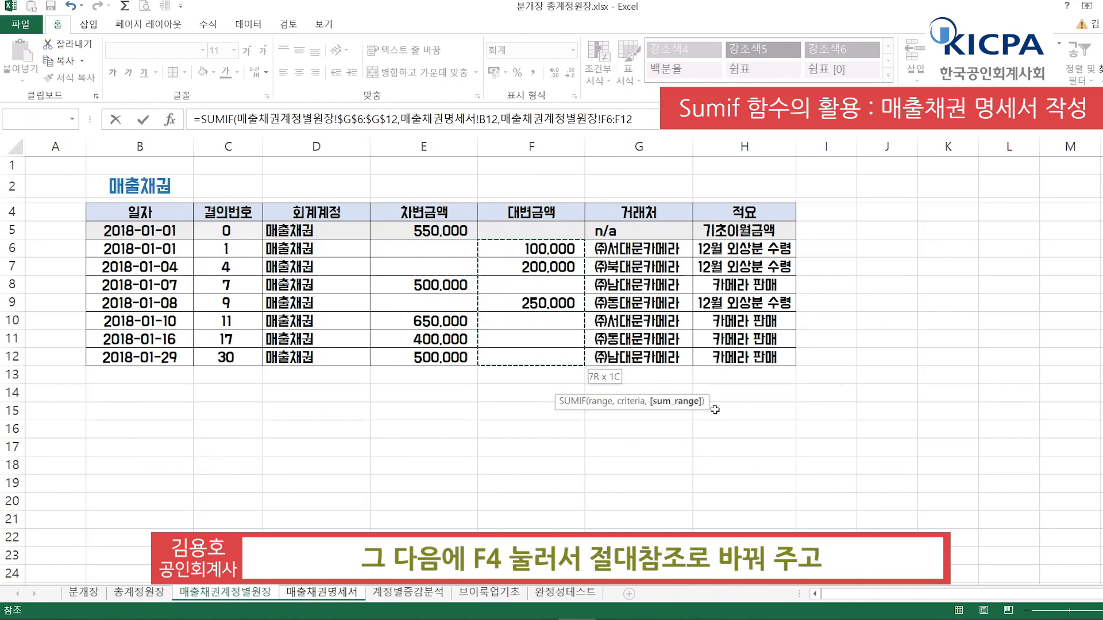
key("F4")
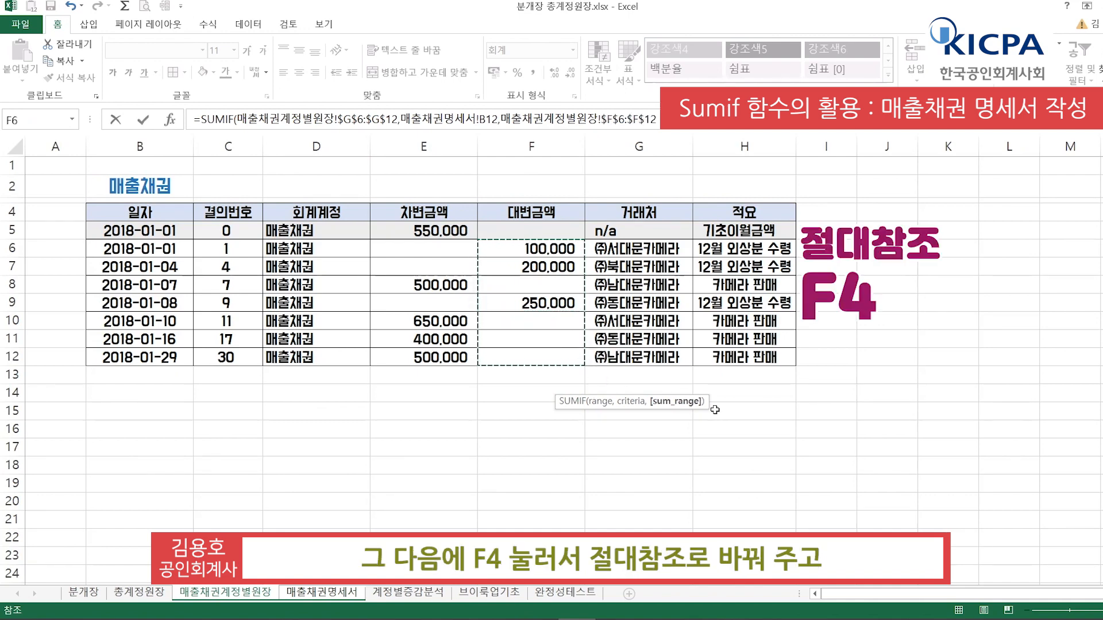
key("Return")
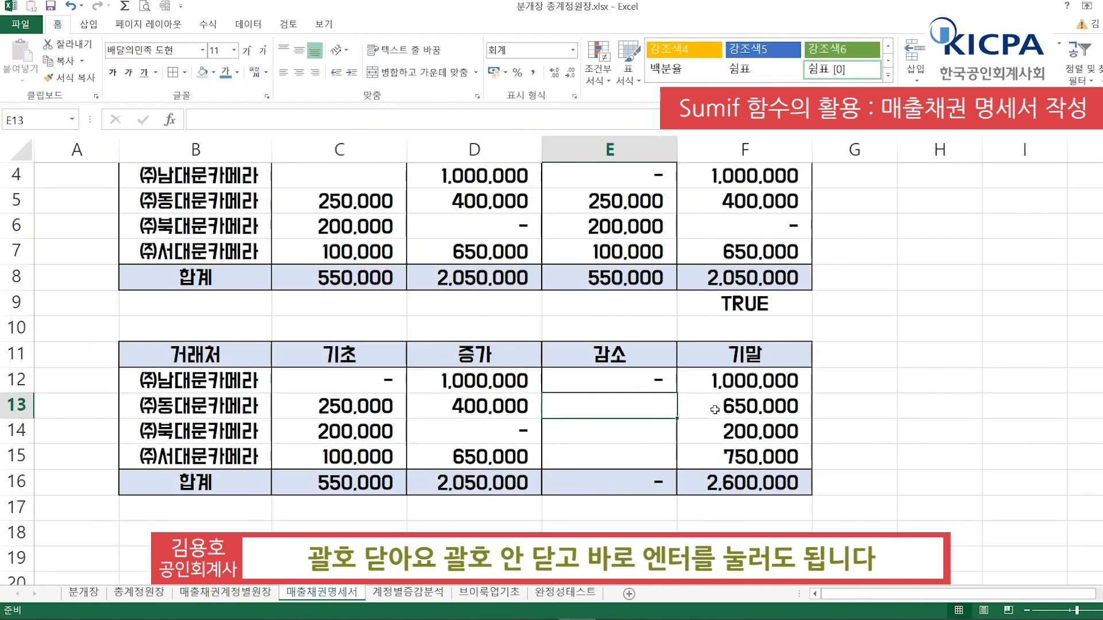
Copy the SUMIF formula from E12 into E13:E15, pasting formulas only
key("Up")
key("ctrl+c")
key("shift+Down")
key("shift+Down")
key("shift+Down")
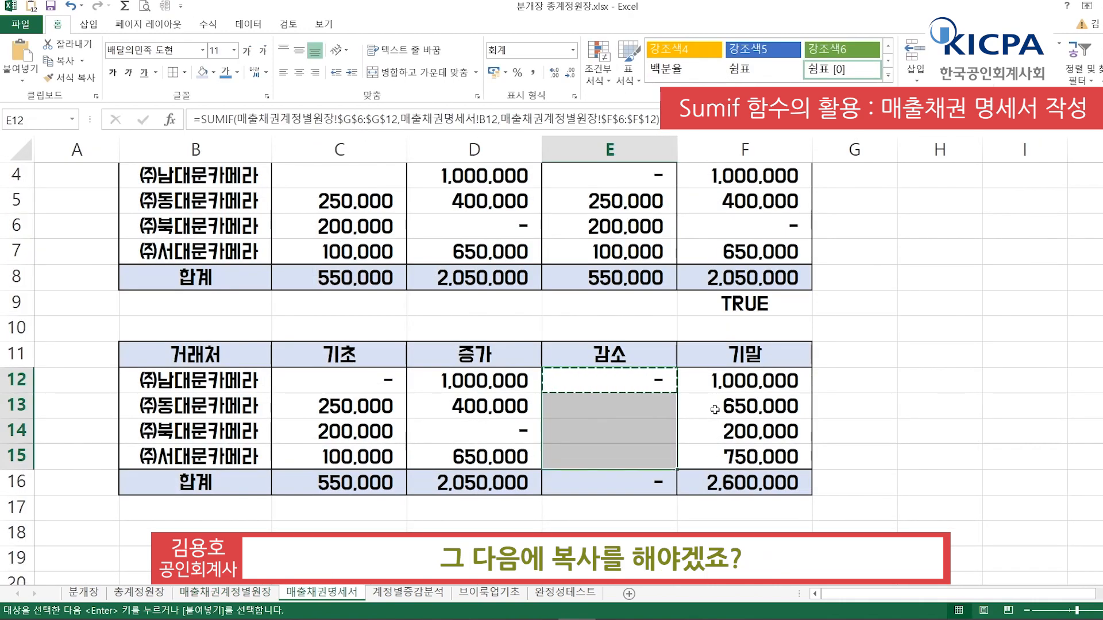
key("alt")
key("e")
key("s")
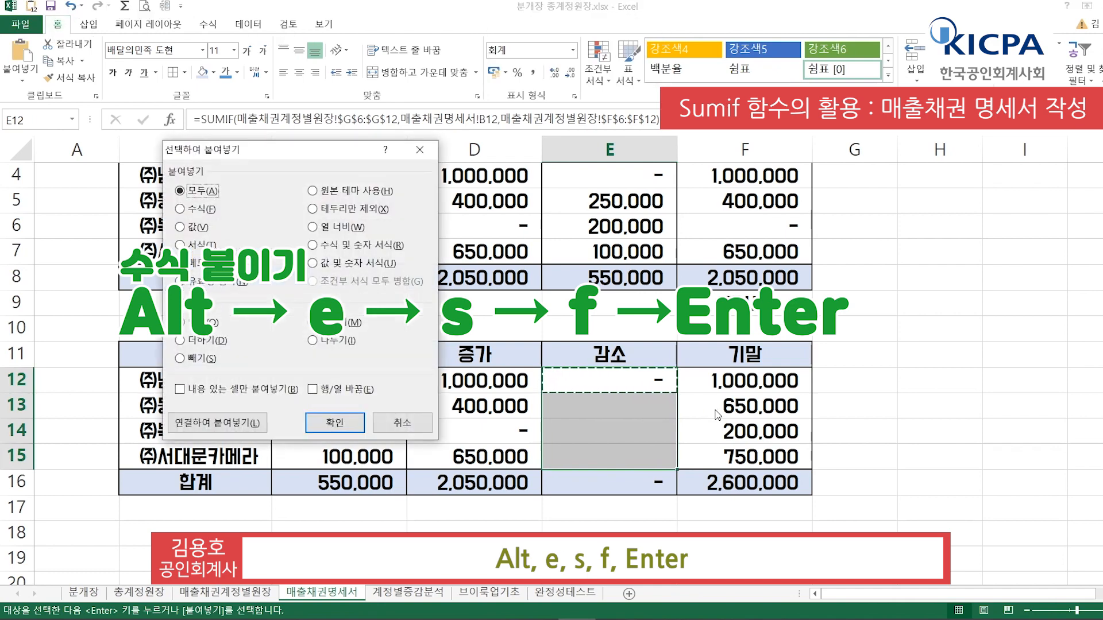
key("f")
key("Return")
key("Right")
key("Right")
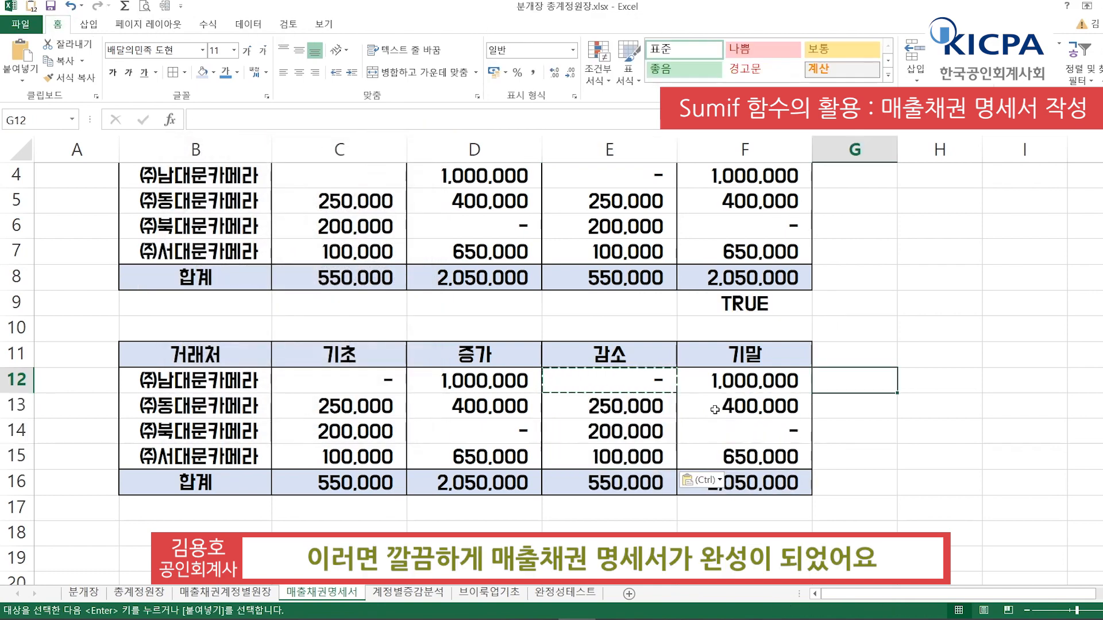
key("Escape")
key("Down")
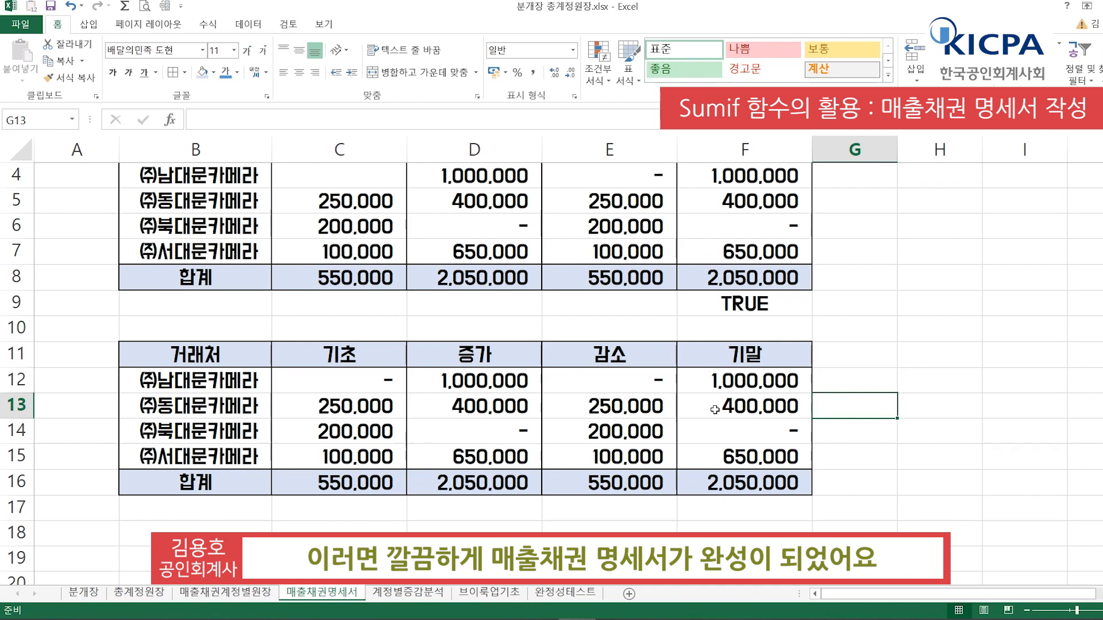
Review the 기초, 증가 and 감소 cells of the ㈜남대문카메라 row in the completed statement
key("Left")
key("Left")
key("Left")
key("Left")
key("Left")
key("Left")
key("Up")
key("Right")
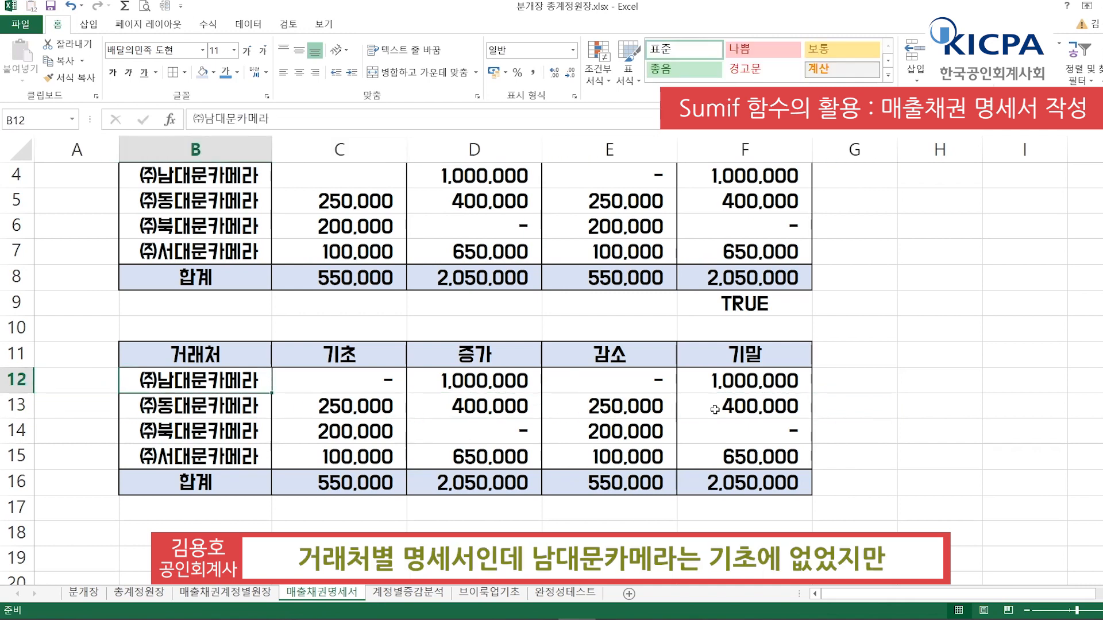
key("Right")
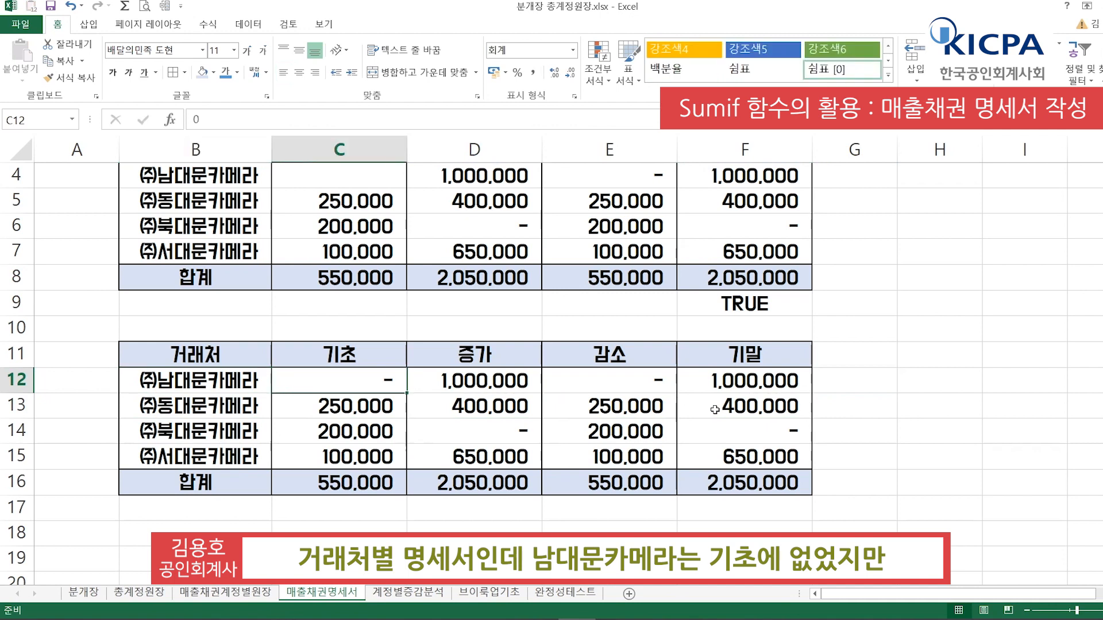
key("Right")
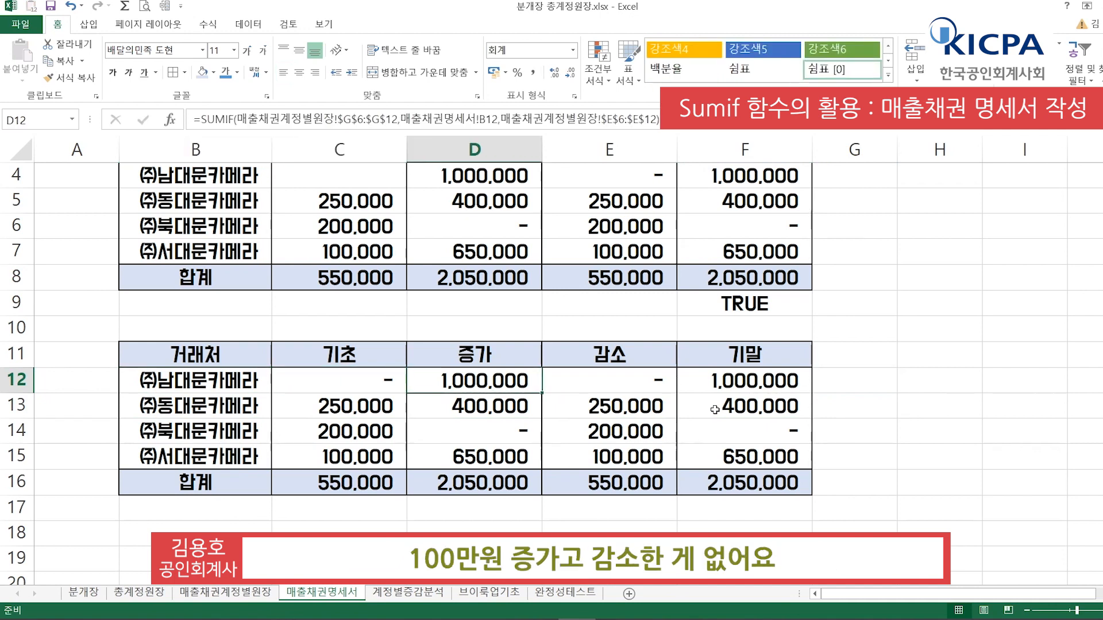
key("Right")
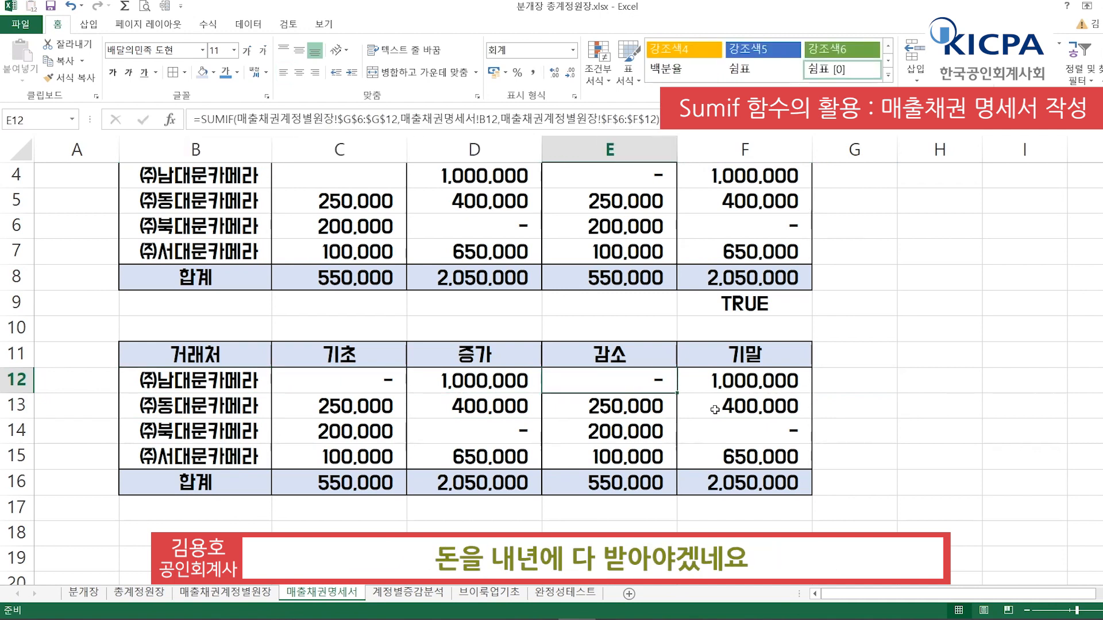
Compare the 기초, 증가, 감소 and 기말 cells of the ㈜동대문카메라 row, and check the ㈜북대문카메라 row
key("Down")
key("Left")
key("Left")
key("Left")
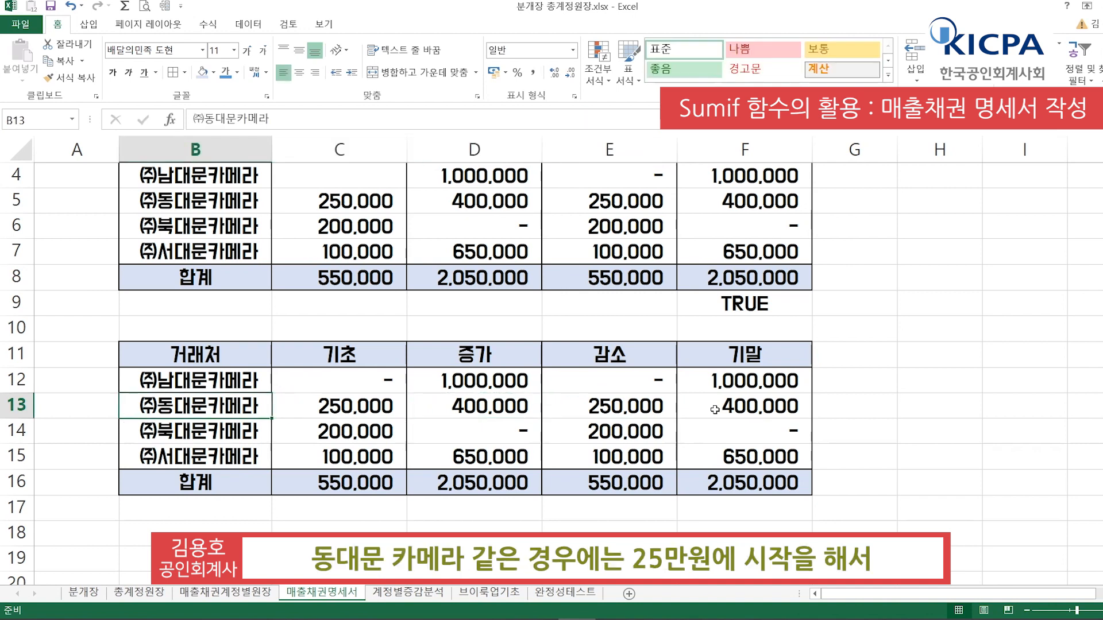
key("Right")
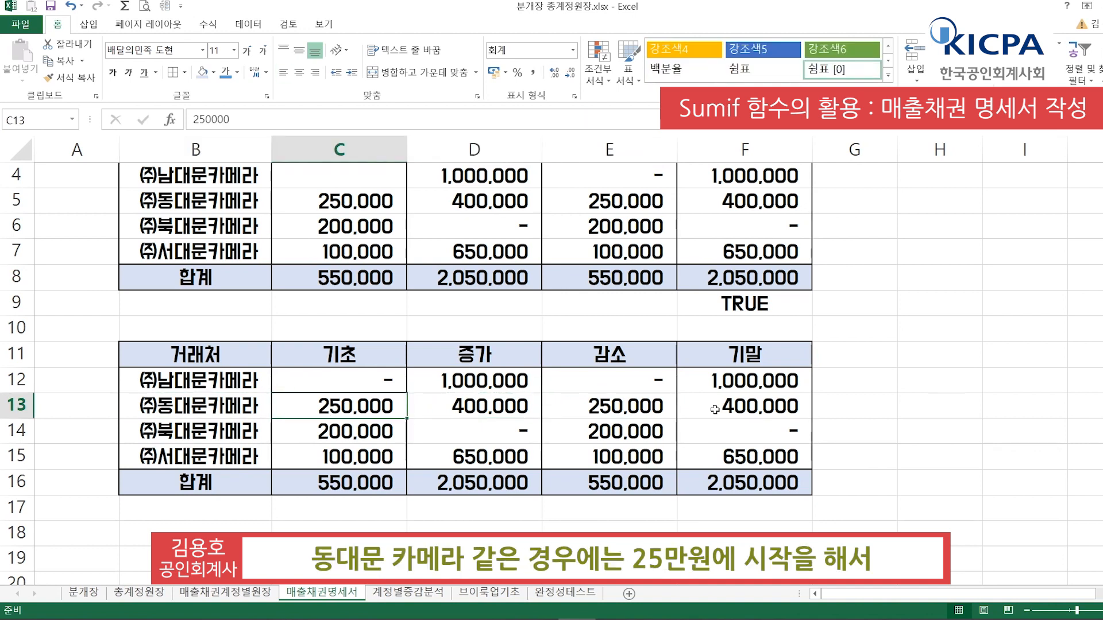
key("Right")
key("Right")
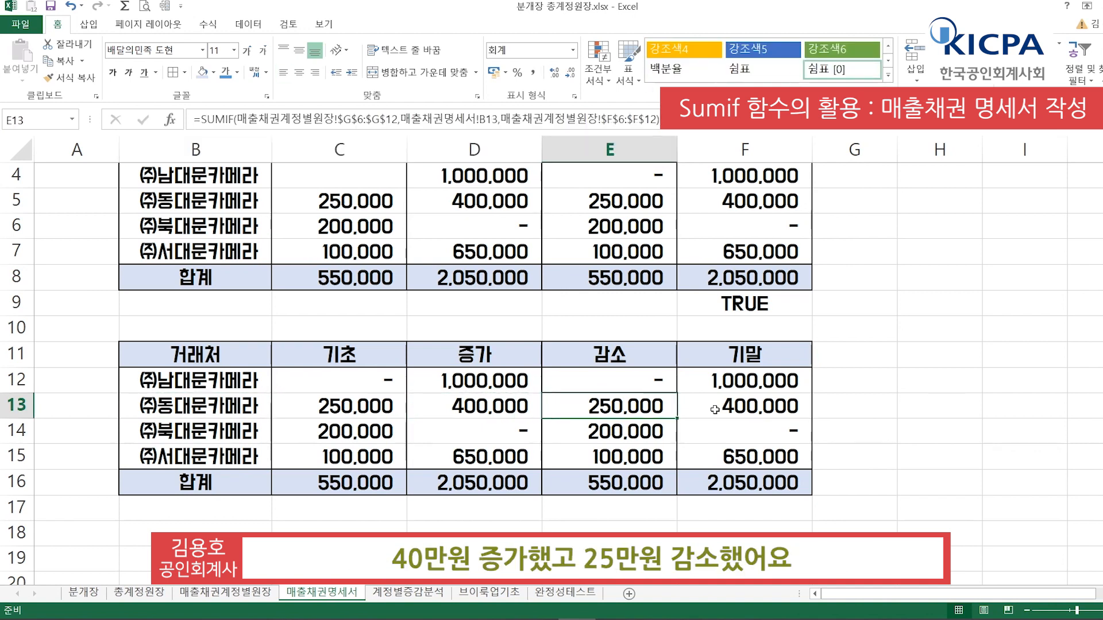
left_click(385, 412)
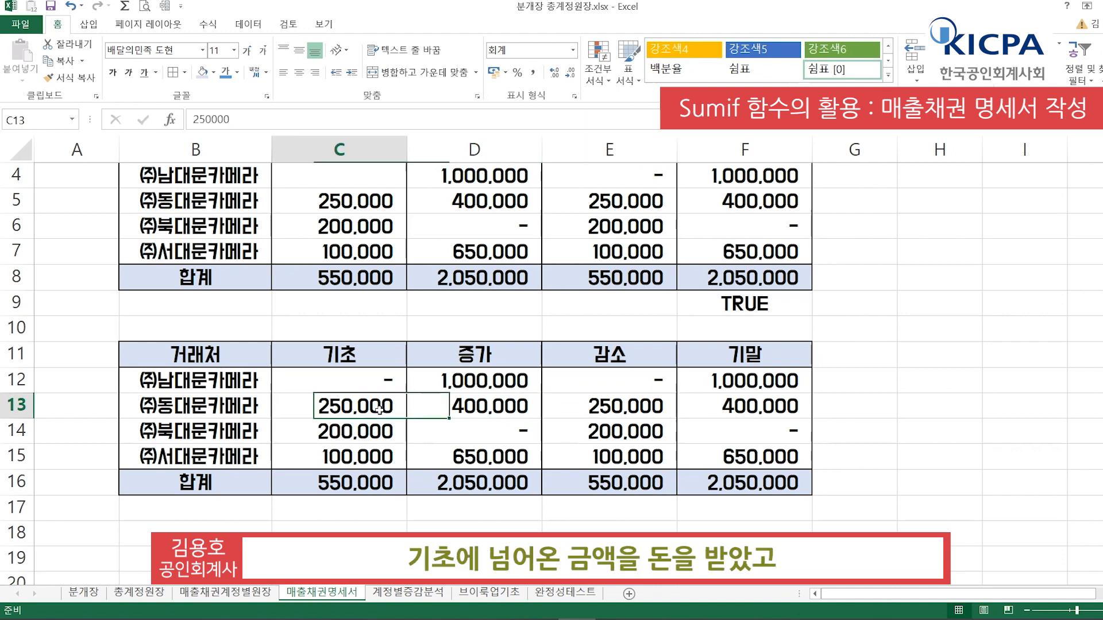
left_click(592, 407)
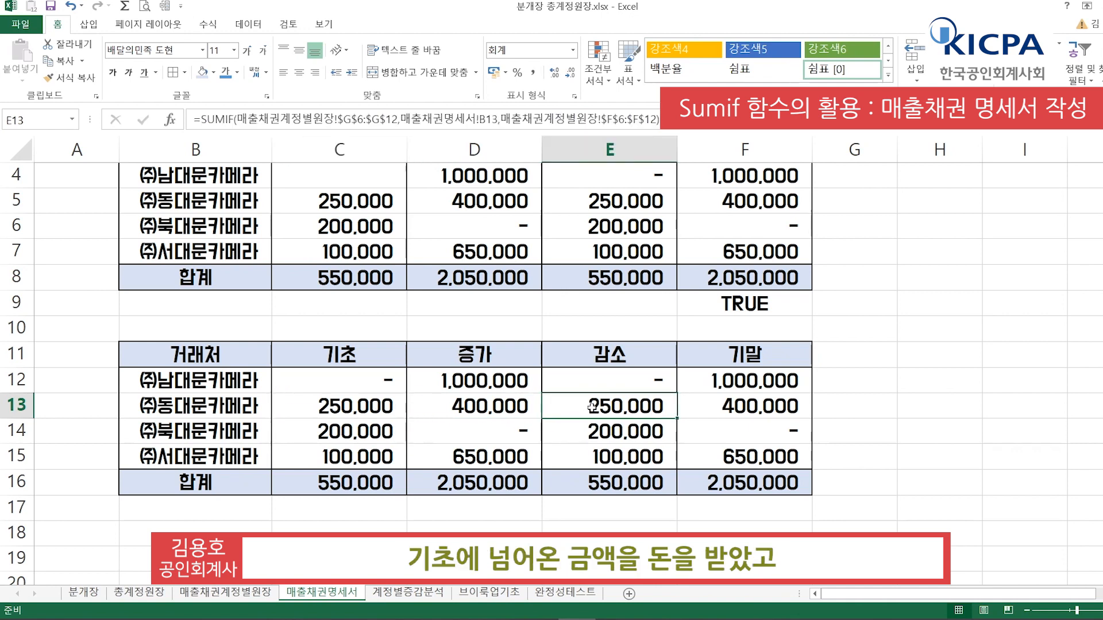
left_click(524, 412)
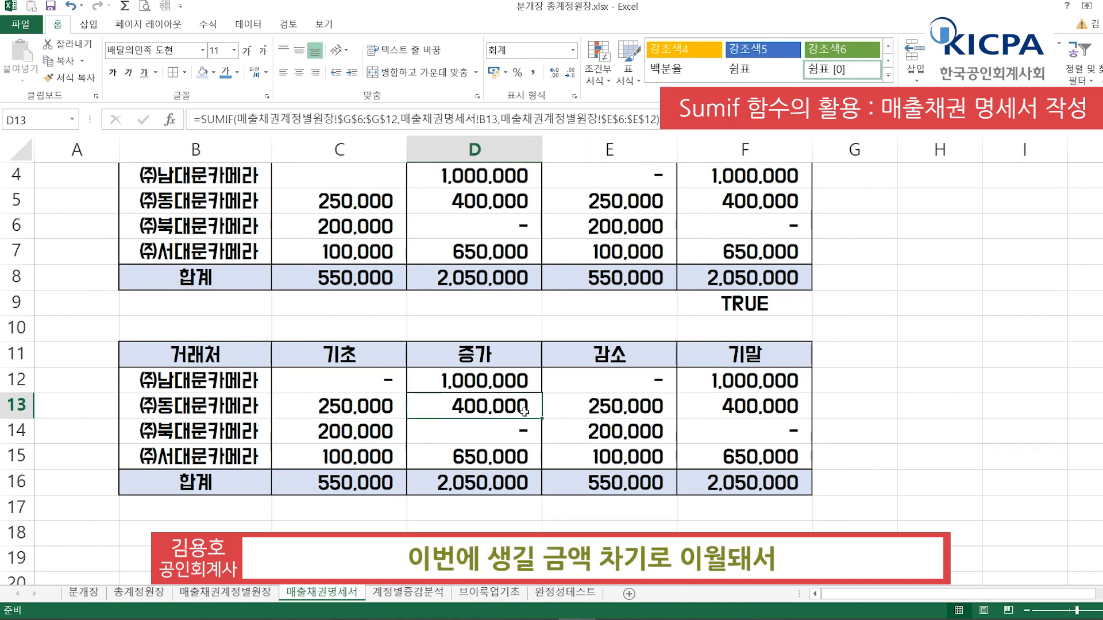
left_click(702, 398)
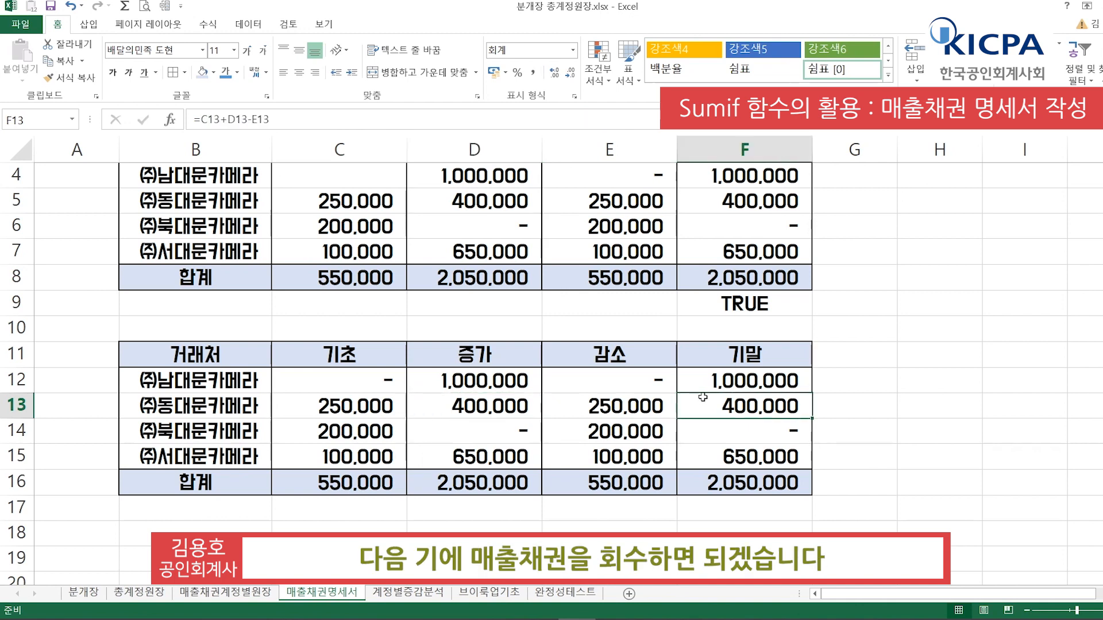
key("Down")
key("Down")
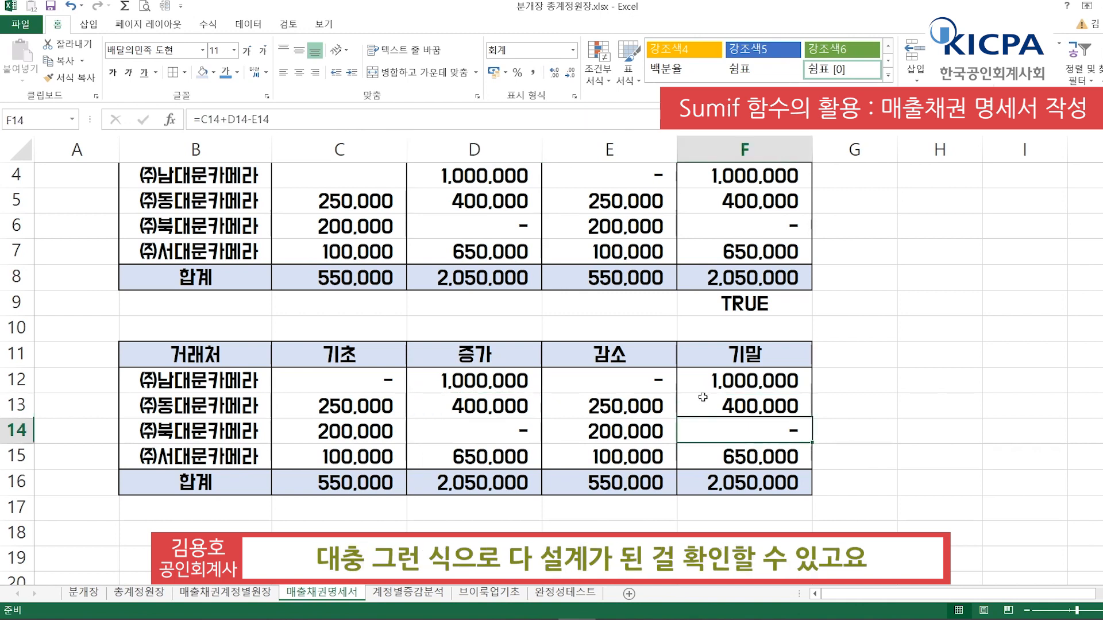
key("Left")
key("Left")
key("Left")
key("Left")
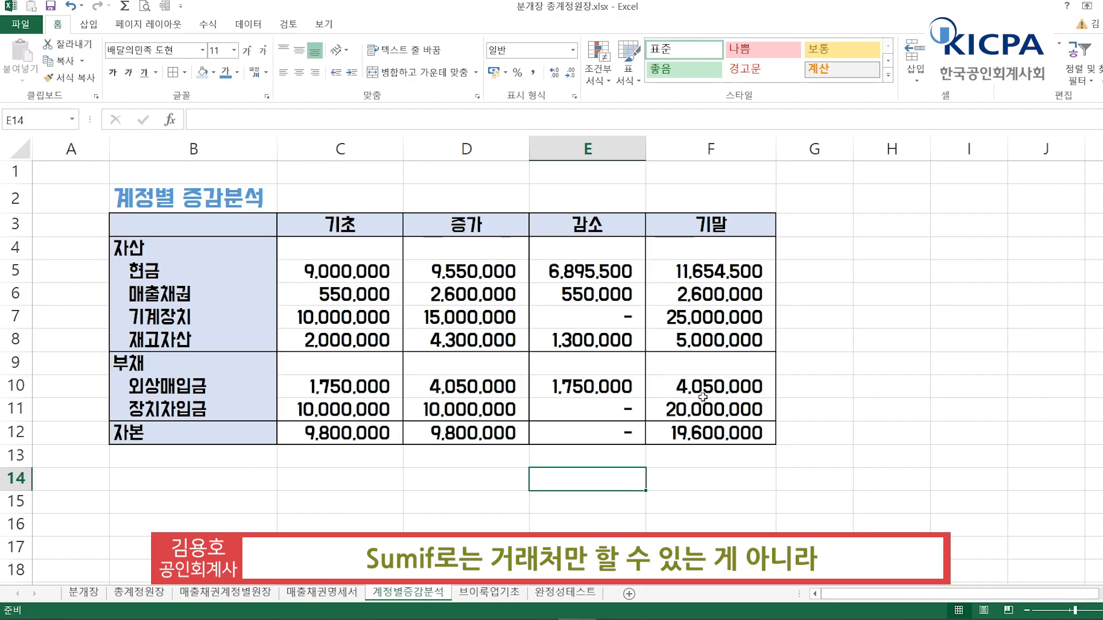
On the 계정별증감분석 sheet, look over the 기초 column formulas from C12 up to C5 and across the 현금 row
key("Left")
key("Left")
key("Up")
key("Up")
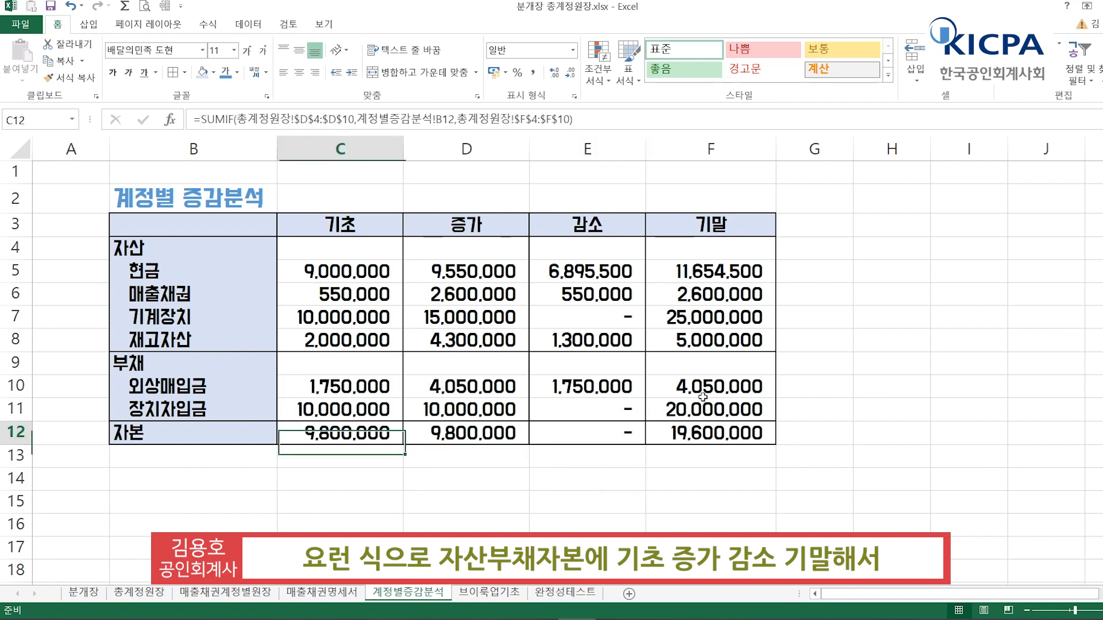
key("Up")
key("Up")
key("Up")
key("Up")
key("Up")
key("Up")
key("Up")
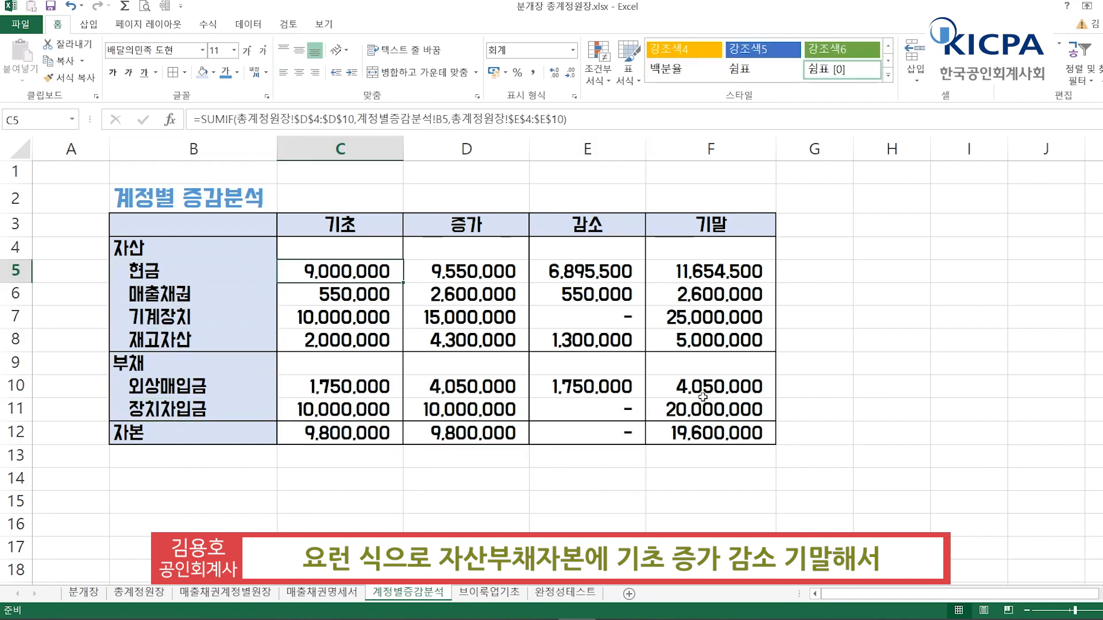
key("Right")
key("Right")
key("Right")
key("Right")
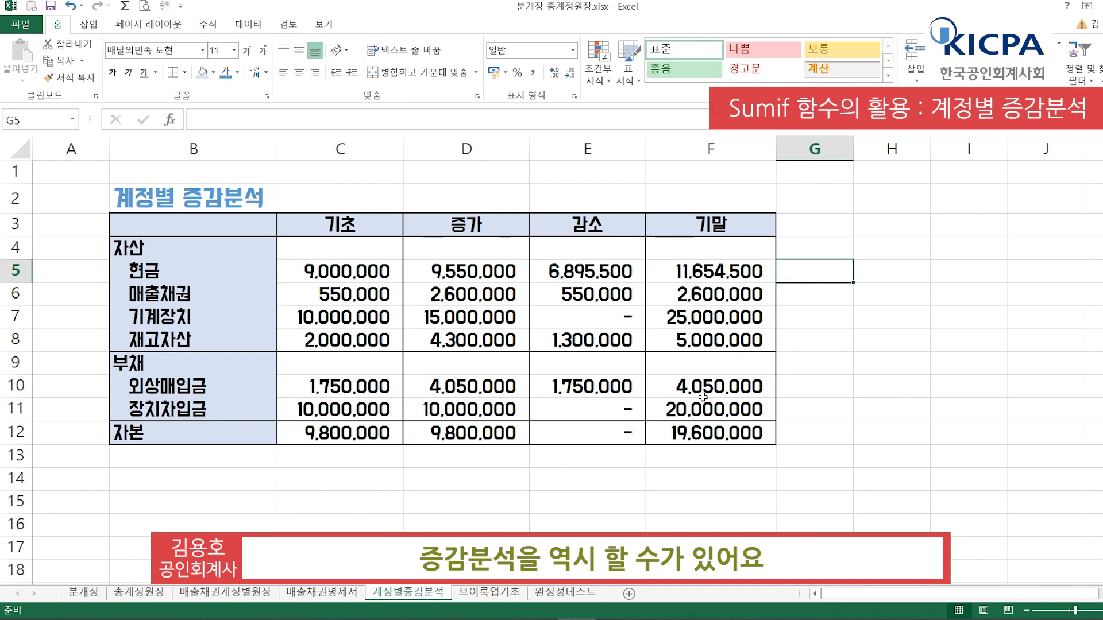
Examine the references of the 기초 SUMIF formulas in C5:C12 and their source entries on the 총계정원장 sheet
key("Left")
key("Left")
key("Left")
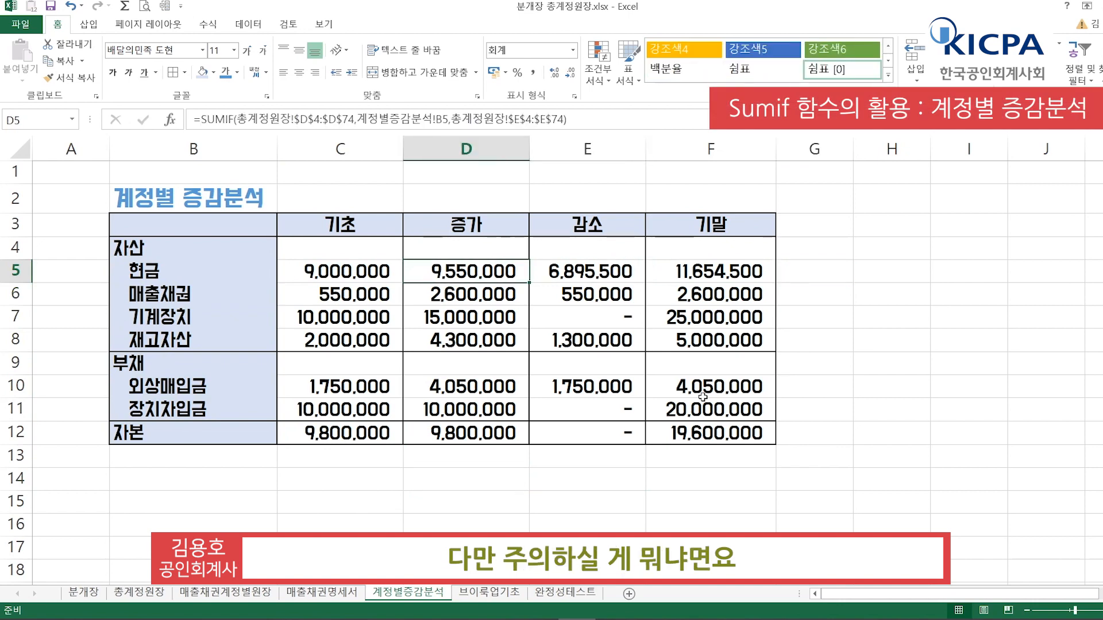
key("Left")
key("Down")
key("Down")
key("Down")
key("Down")
key("Down")
key("Down")
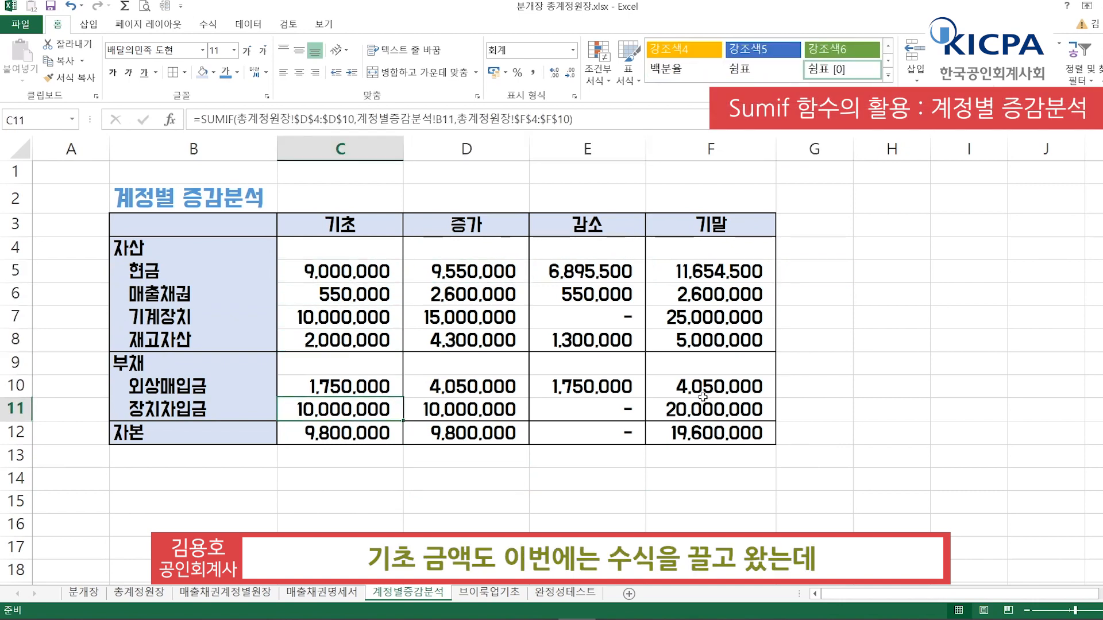
key("Down")
key("Up")
key("Up")
key("Up")
key("Up")
key("Up")
key("Up")
key("Up")
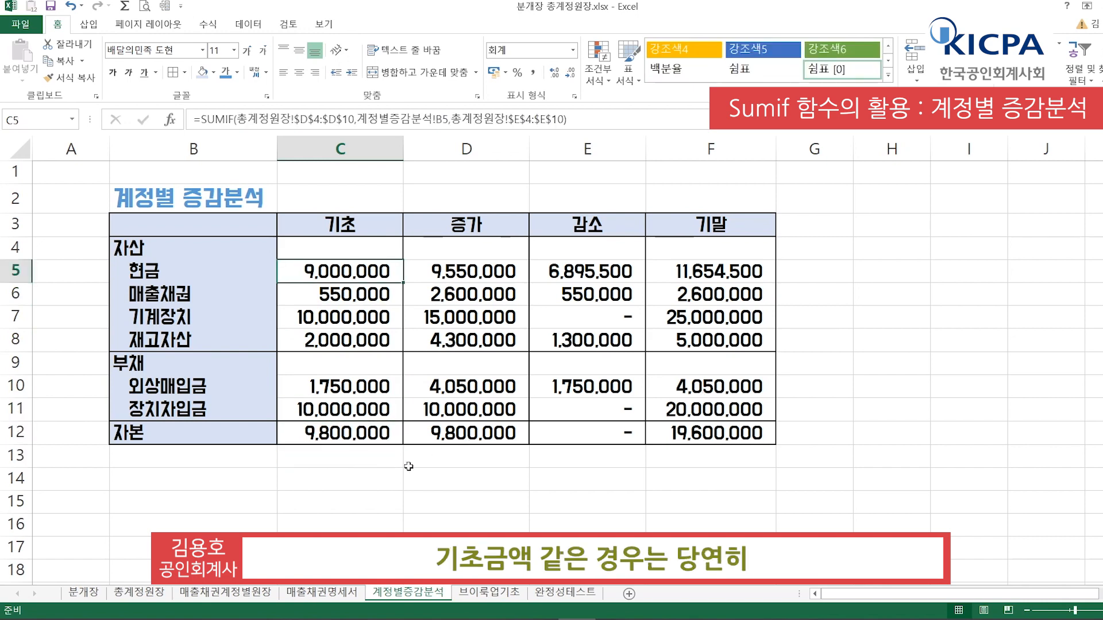
left_click(151, 591)
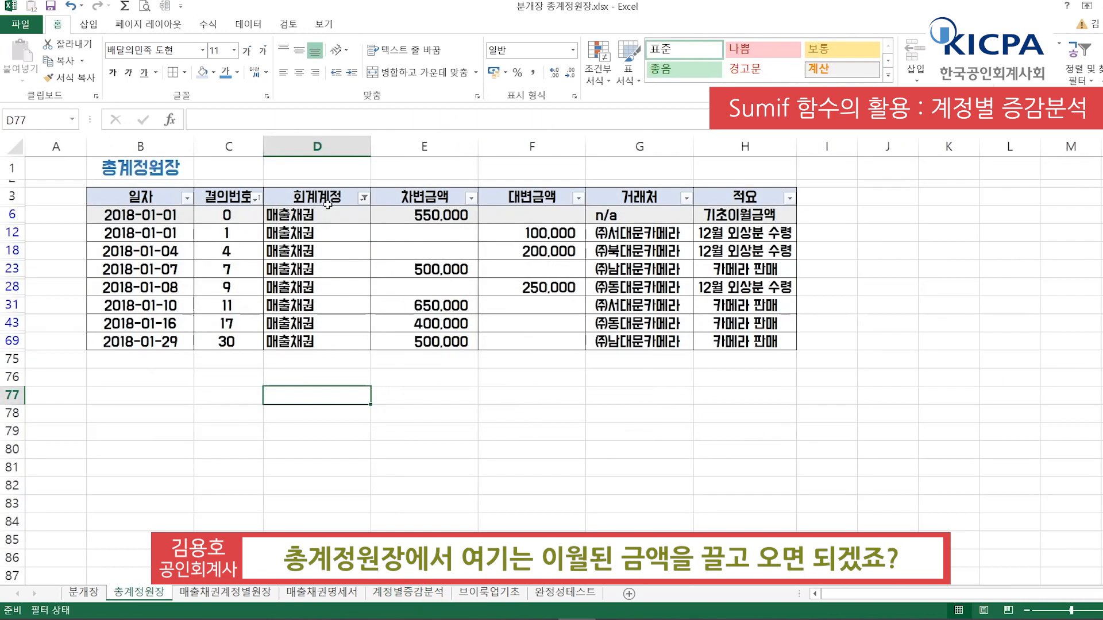
left_click_drag(158, 219, 735, 323)
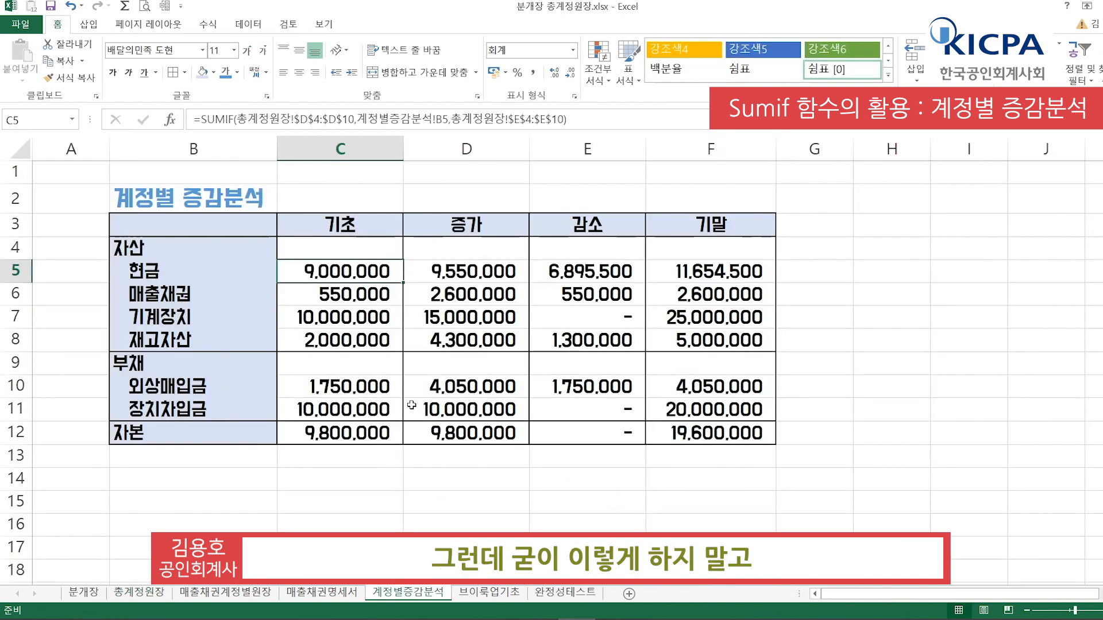
Replace the 기초 SUMIF formulas in C5:C12 of the 계정별증감분석 sheet with their plain values
key("shift+Down")
key("shift+Down")
key("shift+Down")
key("shift+Down")
key("shift+Down")
key("shift+Down")
key("shift+Down")
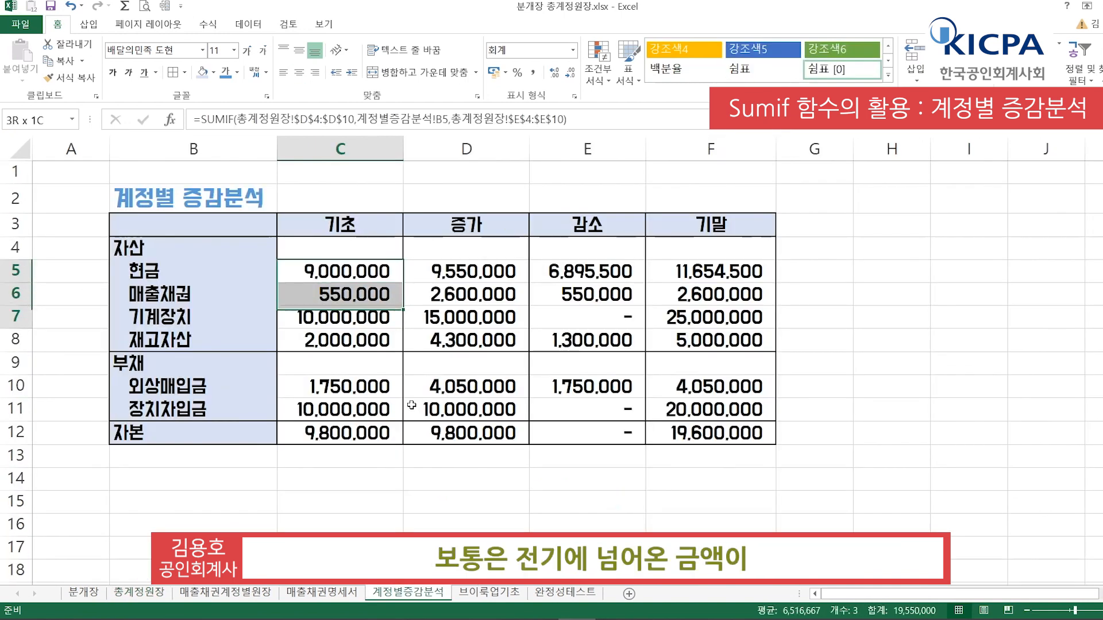
key("ctrl+c")
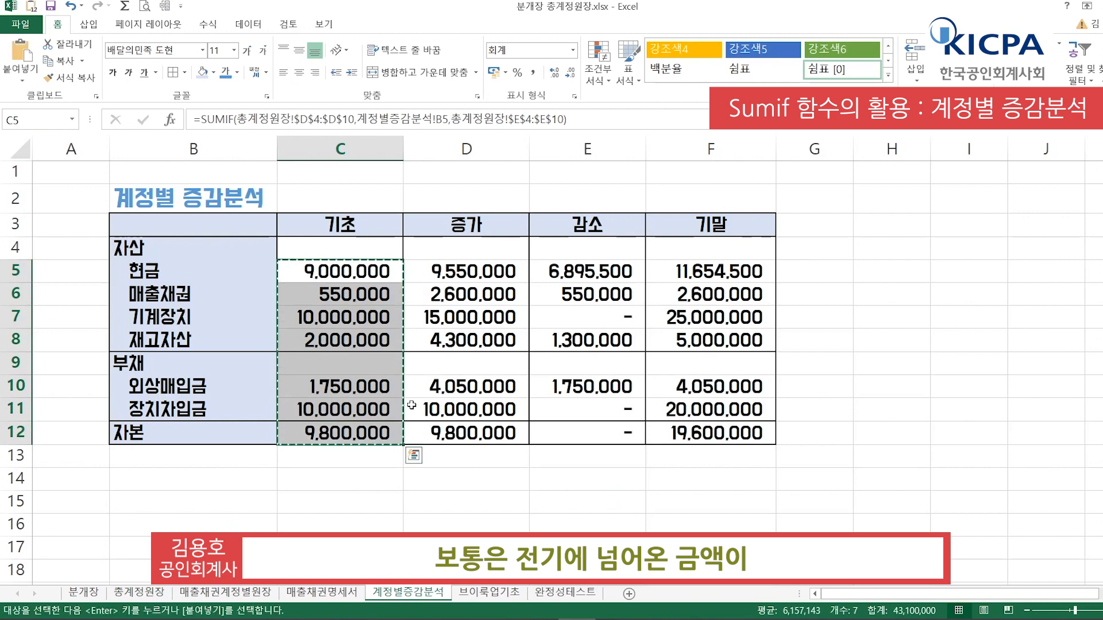
key("ctrl+v")
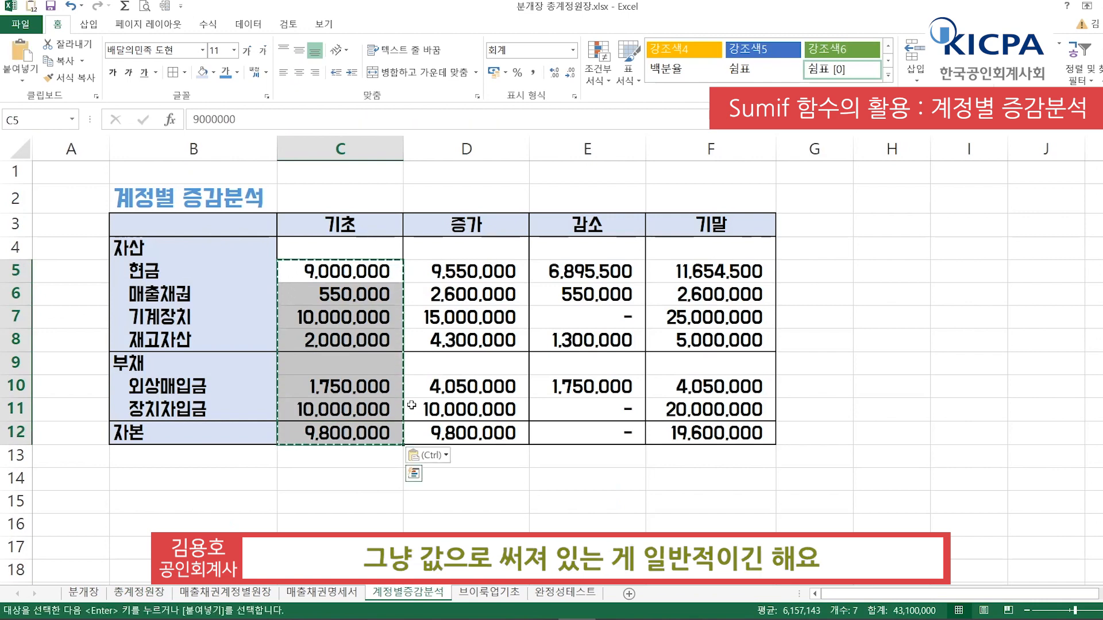
key("Up")
key("Down")
key("Down")
key("Down")
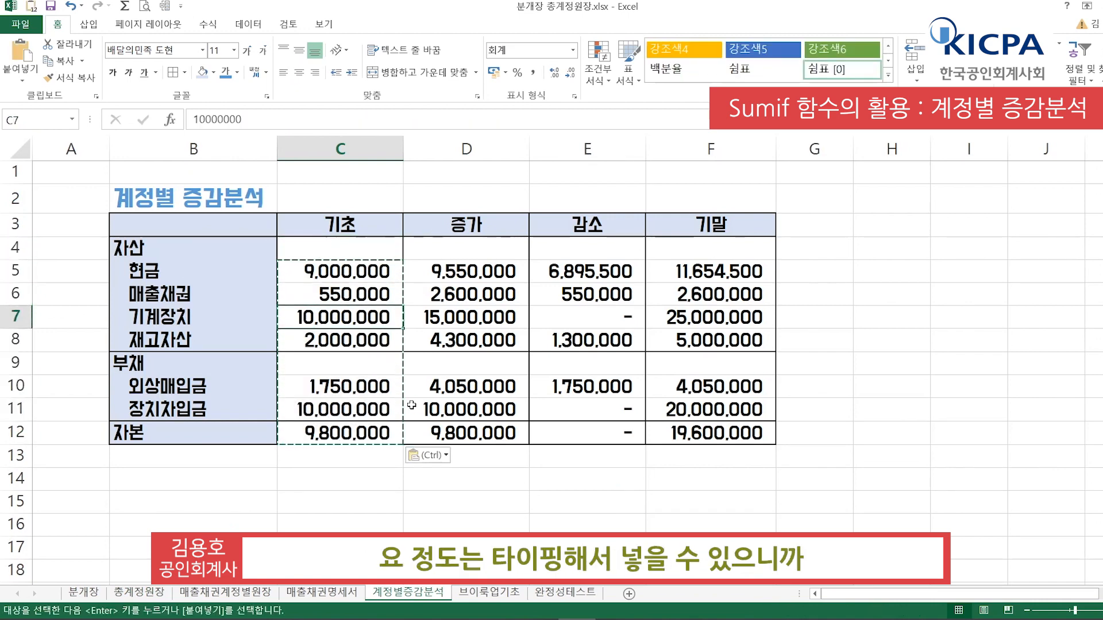
End the copy mode in the 기초 column and check the 증가 and 감소 SUMIF formulas of the 현금 row
key("Down")
key("Down")
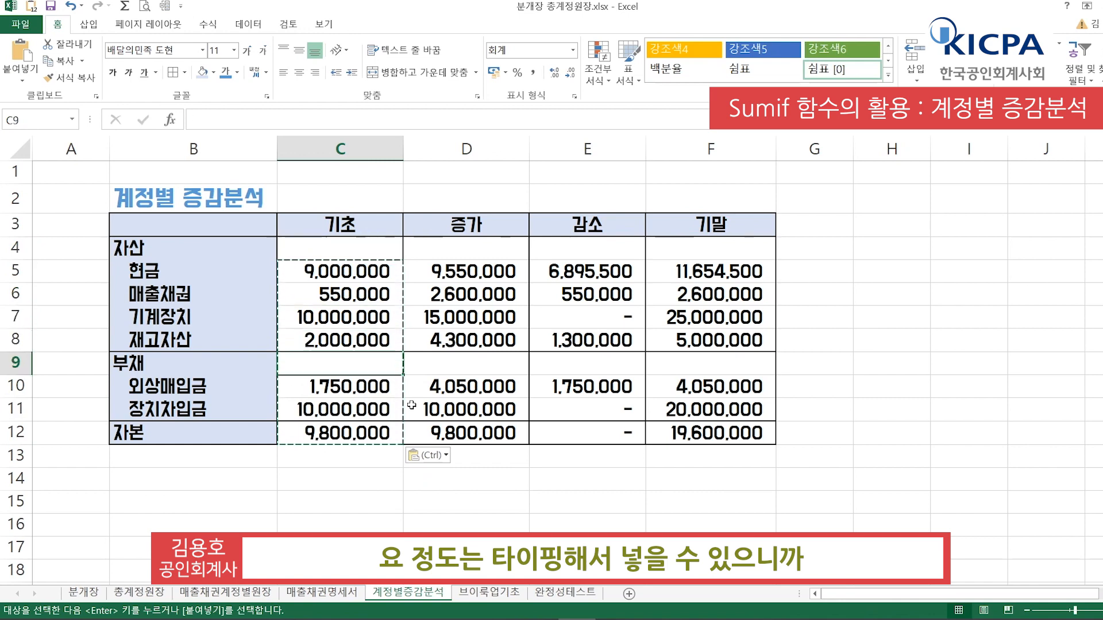
key("Escape")
key("Down")
key("Up")
key("Up")
key("Up")
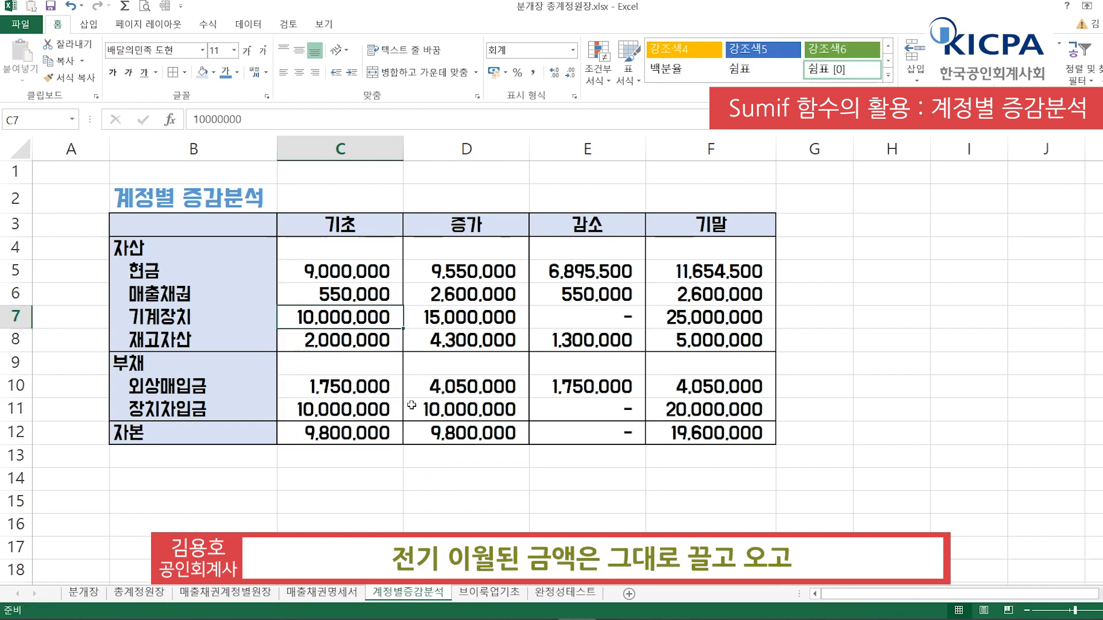
key("Up")
key("Up")
key("Right")
key("Right")
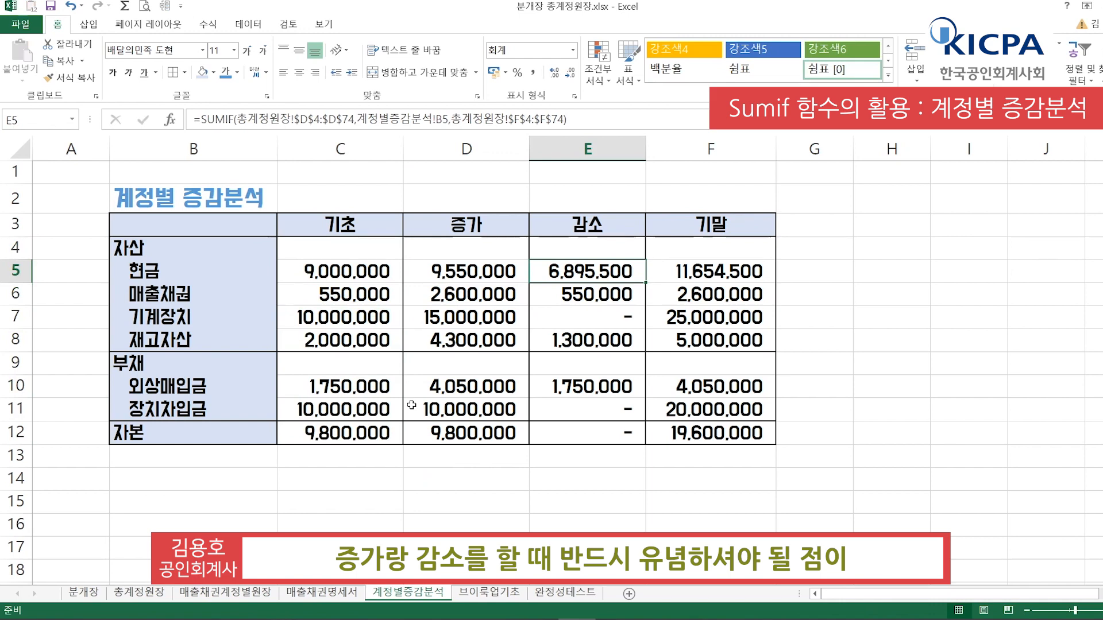
key("Left")
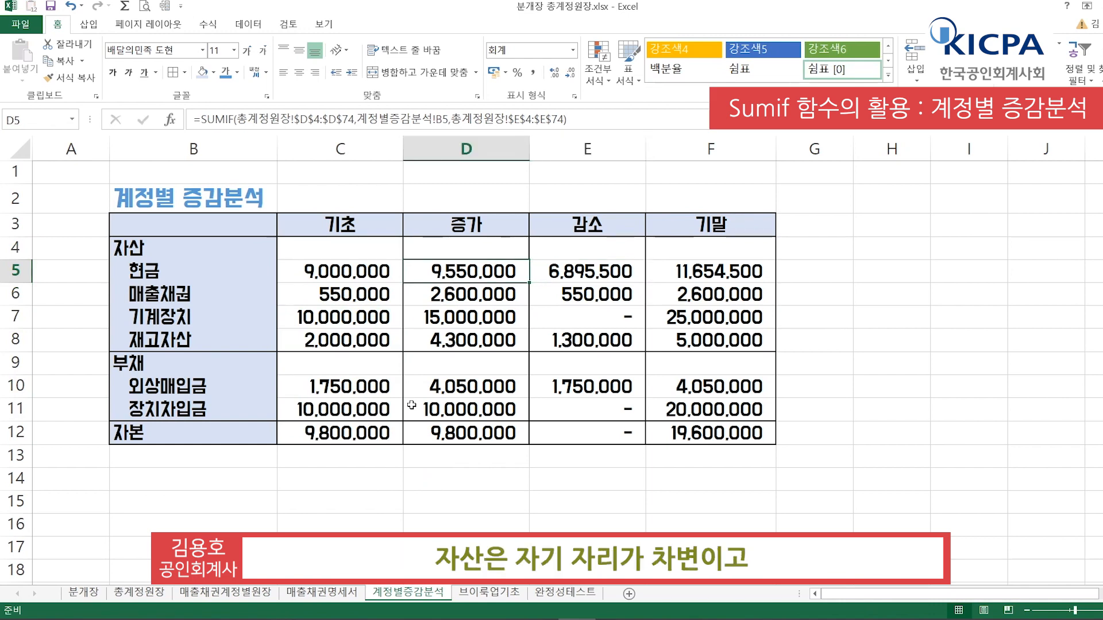
Compare the 증가 formulas of 외상매입금 and 재고자산, and highlight the 증가 cells of the asset accounts in D5:D8
key("Down")
key("Down")
key("Down")
key("Down")
key("Down")
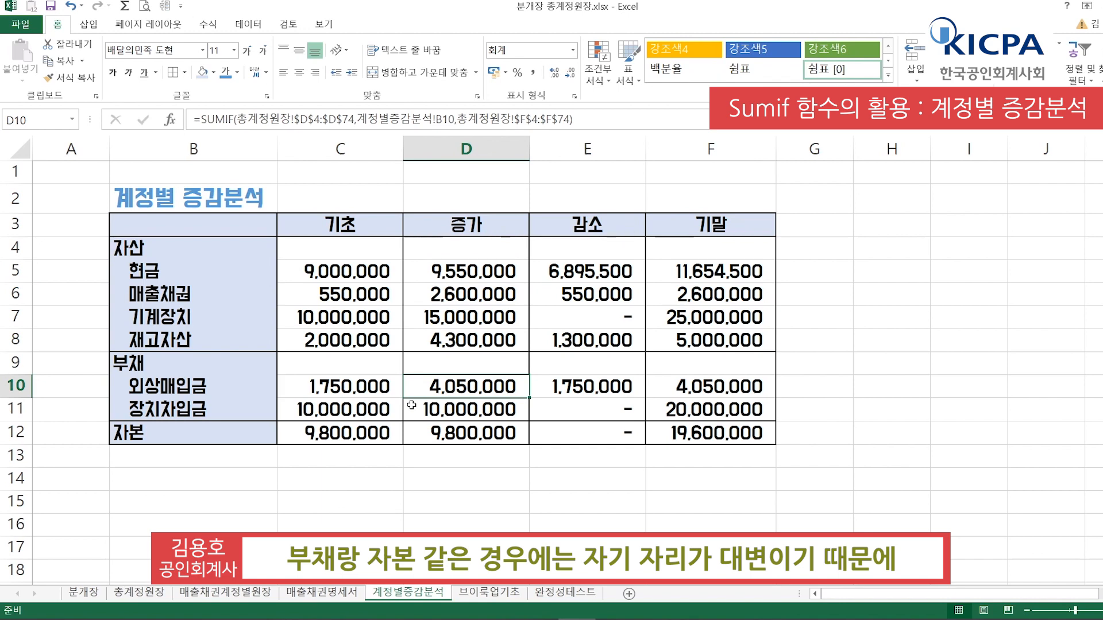
key("Up")
key("Up")
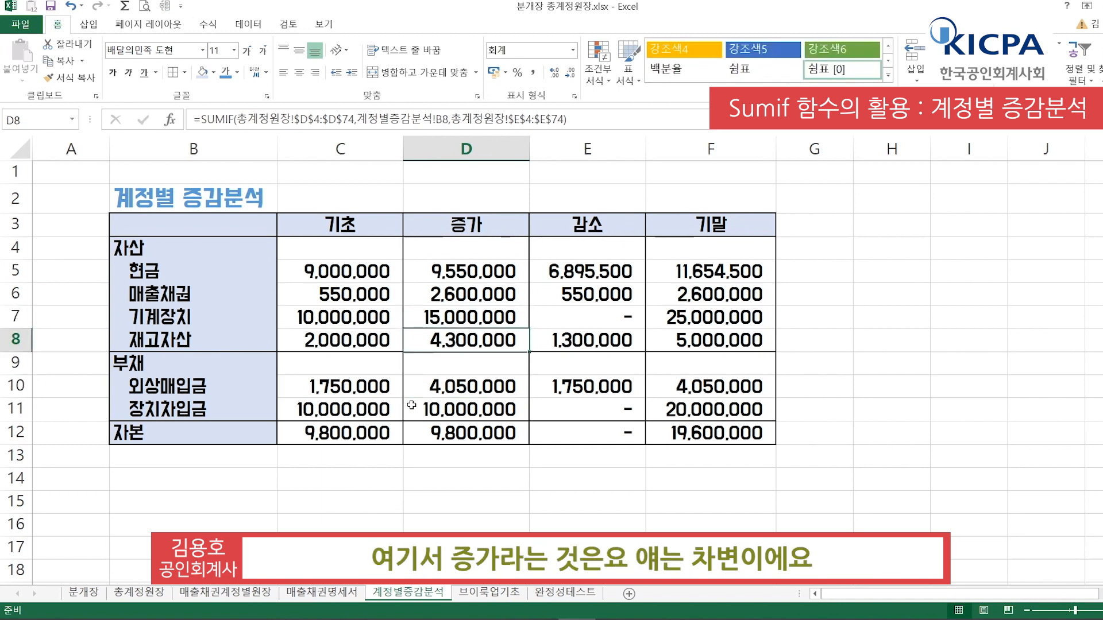
key("shift+Up")
key("shift+Up")
key("shift+Up")
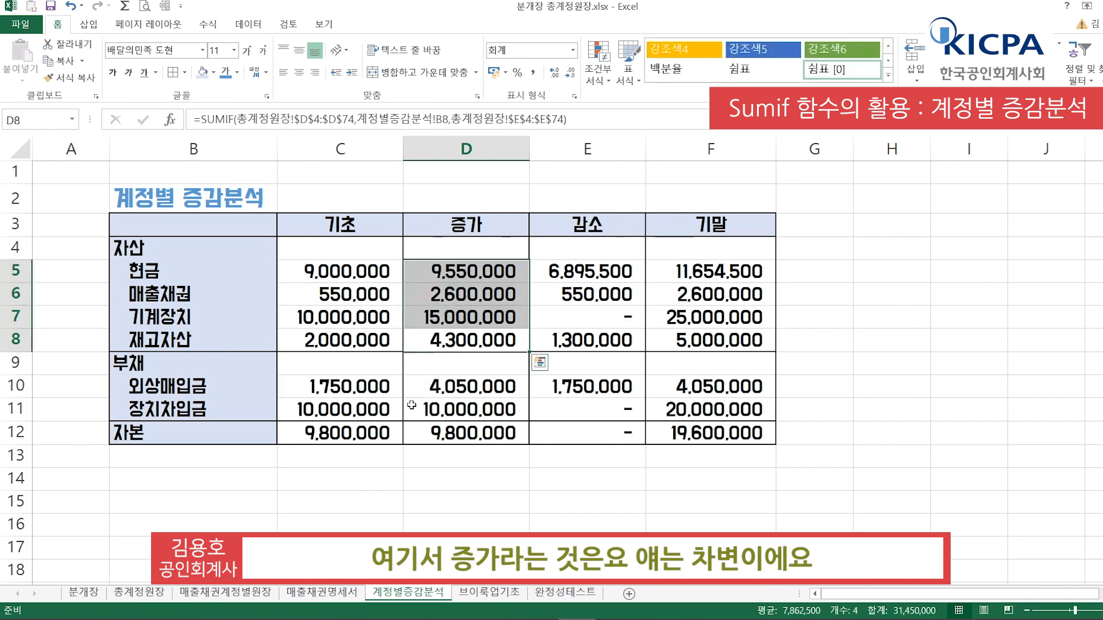
Highlight the 증가 cells of the liability and equity accounts in D10:D12, and recheck the 현금 formula in D5
key("Down")
key("Down")
key("shift+Down")
key("shift+Down")
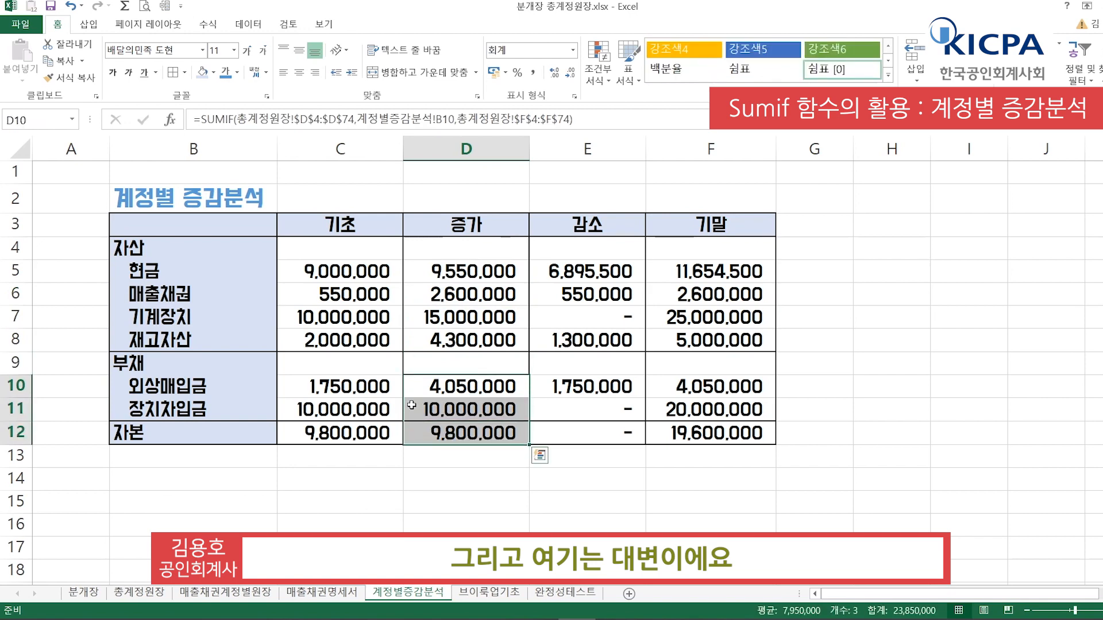
key("Up")
key("Up")
key("Up")
key("Up")
key("Up")
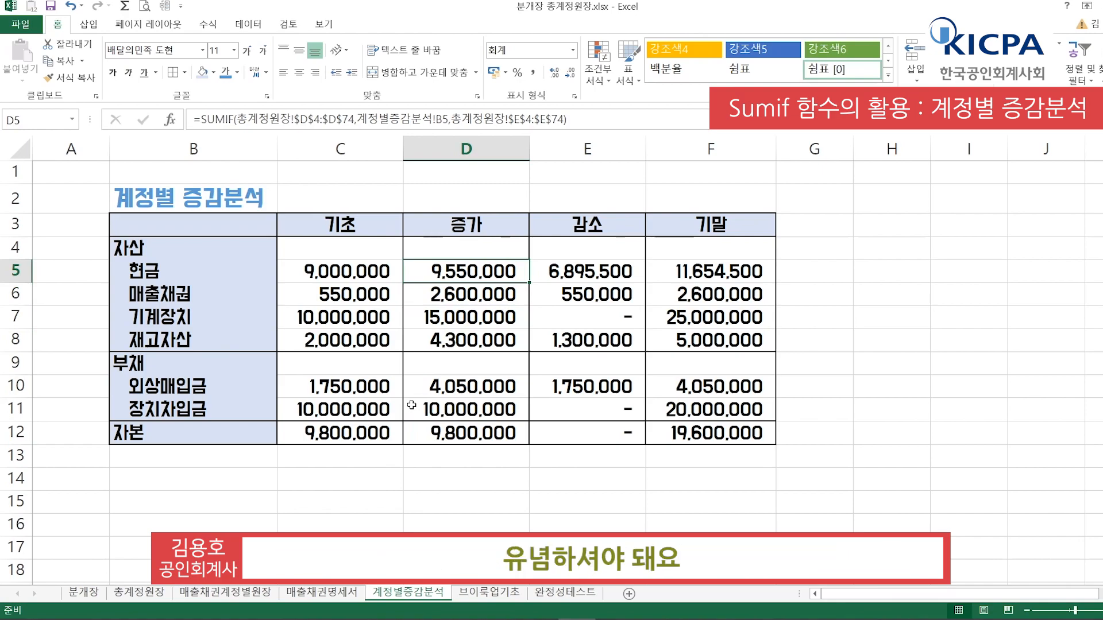
On the 총계정원장 sheet, examine the 차변금액 and 대변금액 entries from row 11 down as sum ranges for increases and decreases
key("ctrl+Page_Up")
key("ctrl+Page_Up")
key("ctrl+Page_Up")
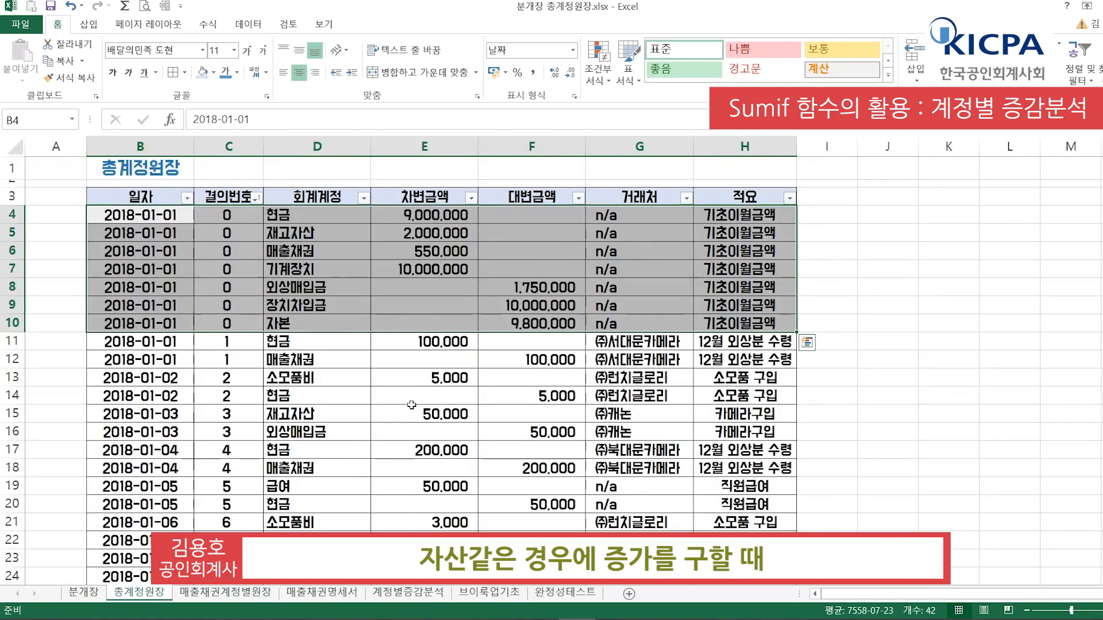
left_click_drag(421, 342, 421, 537)
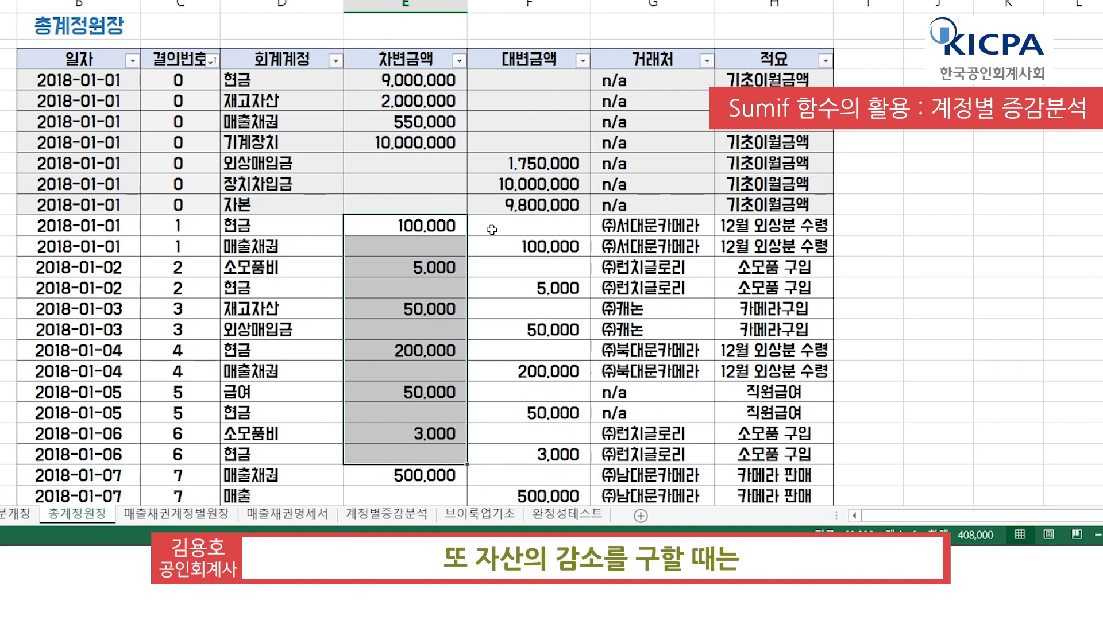
left_click_drag(492, 224, 510, 454)
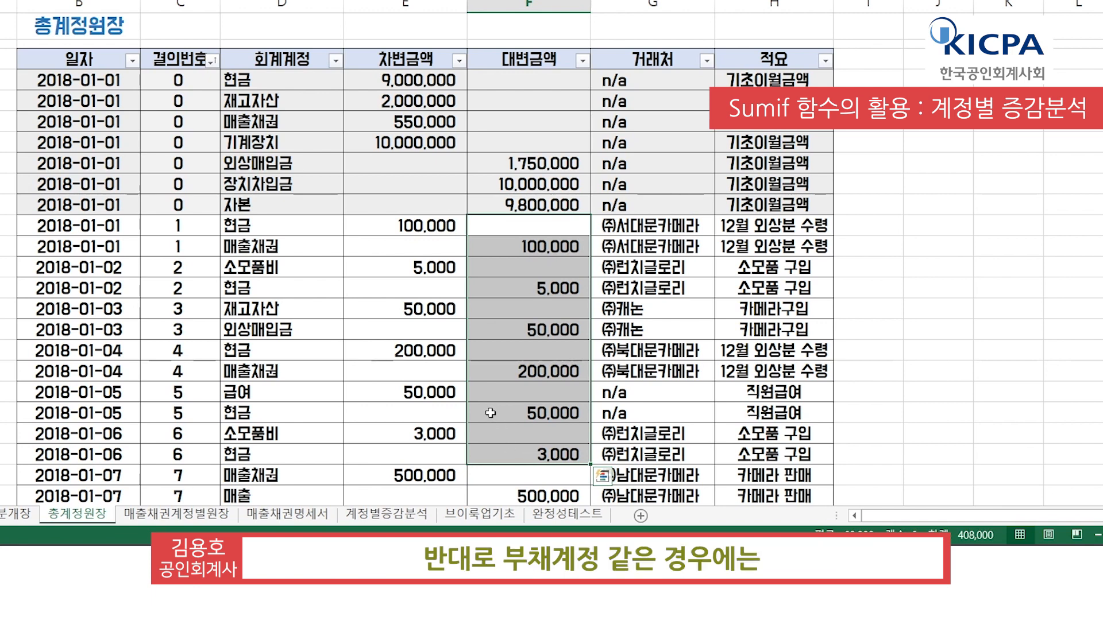
left_click(418, 375)
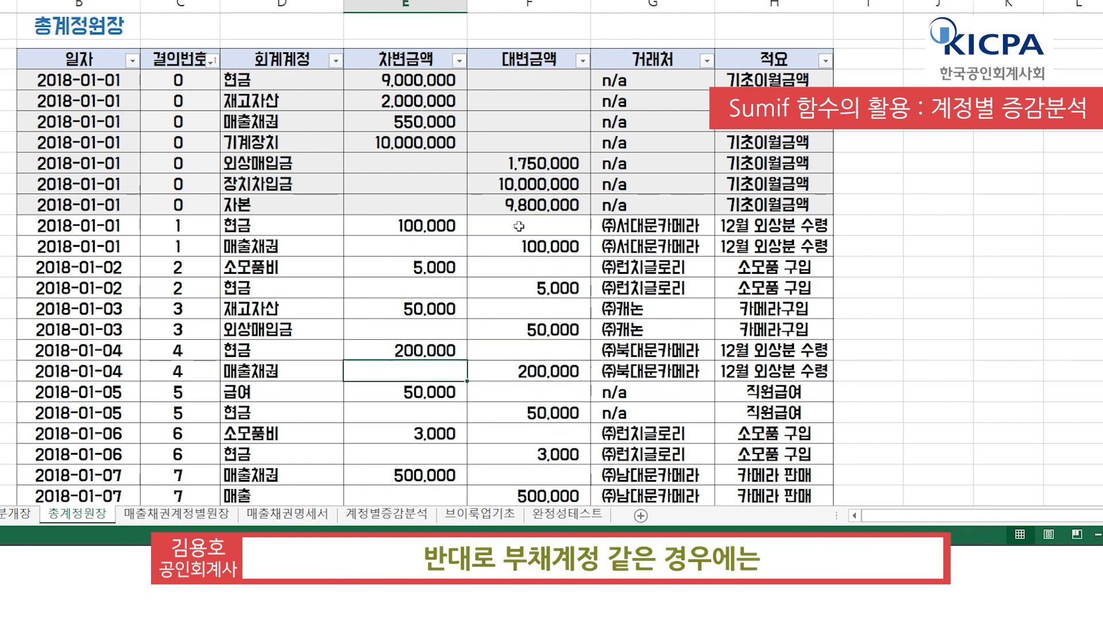
left_click_drag(520, 227, 536, 459)
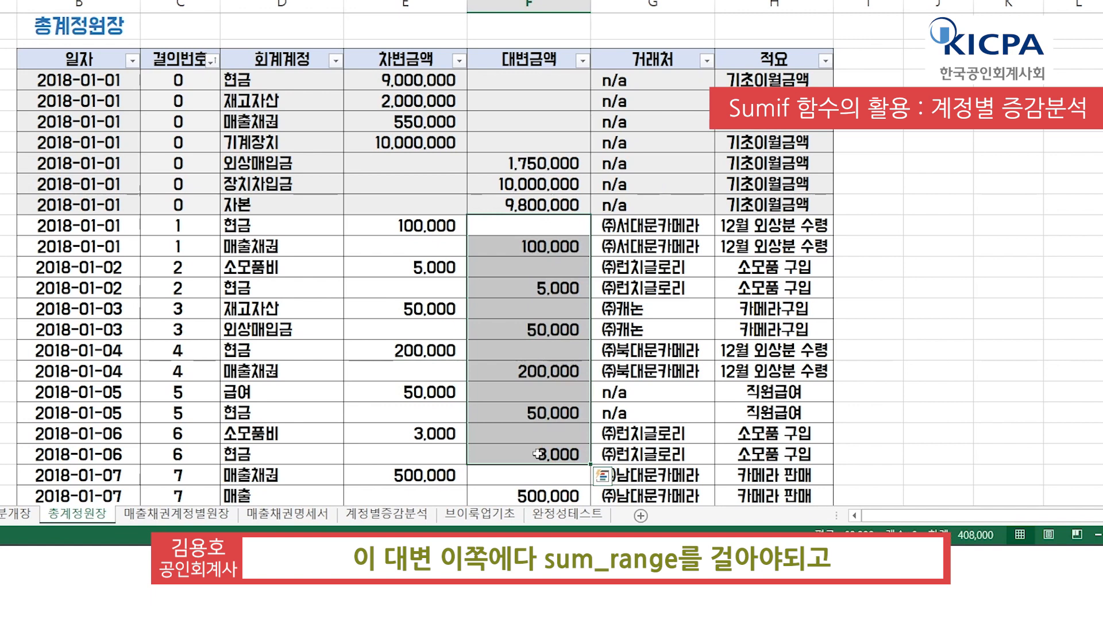
left_click_drag(425, 227, 434, 449)
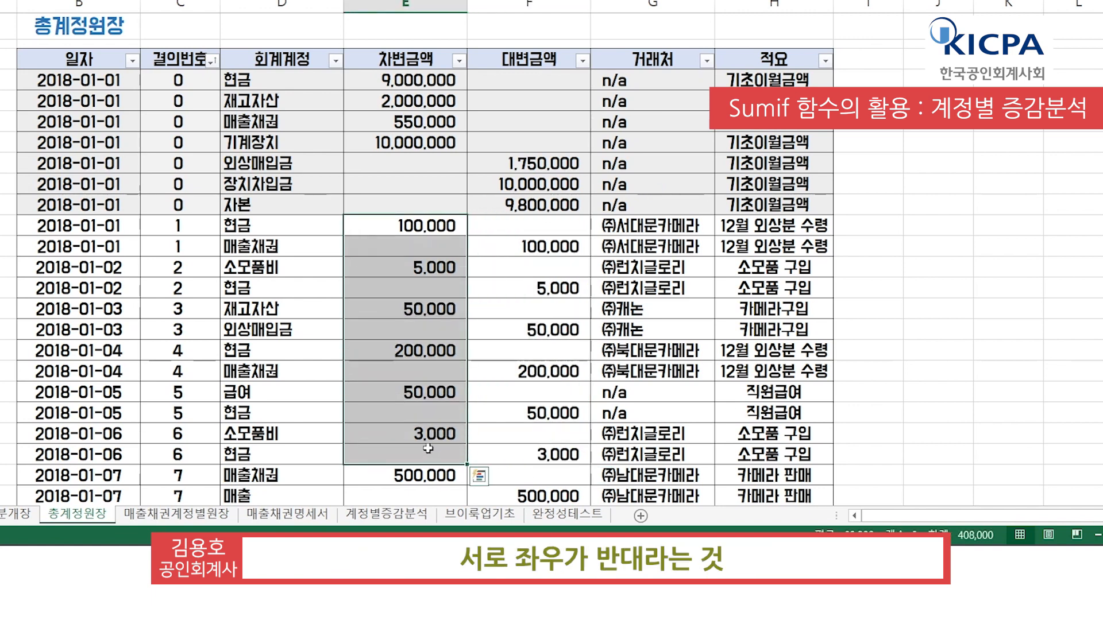
Clear the 감소 formulas of the asset accounts in E5:E8 on the 계정별증감분석 sheet
left_click(387, 514)
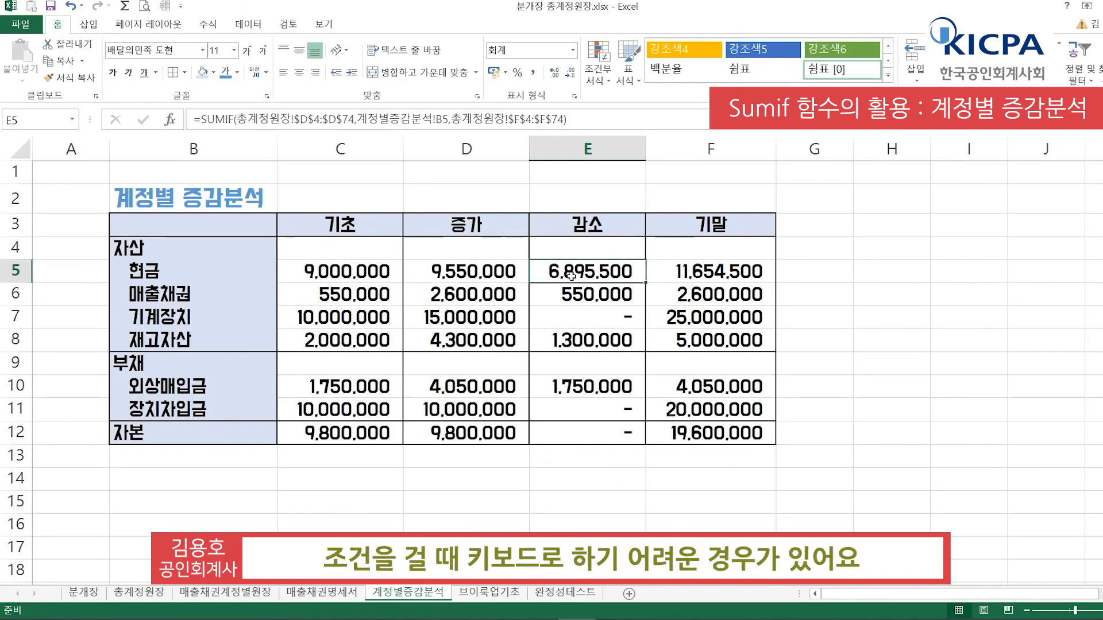
key("shift+Down")
key("shift+Down")
key("shift+Down")
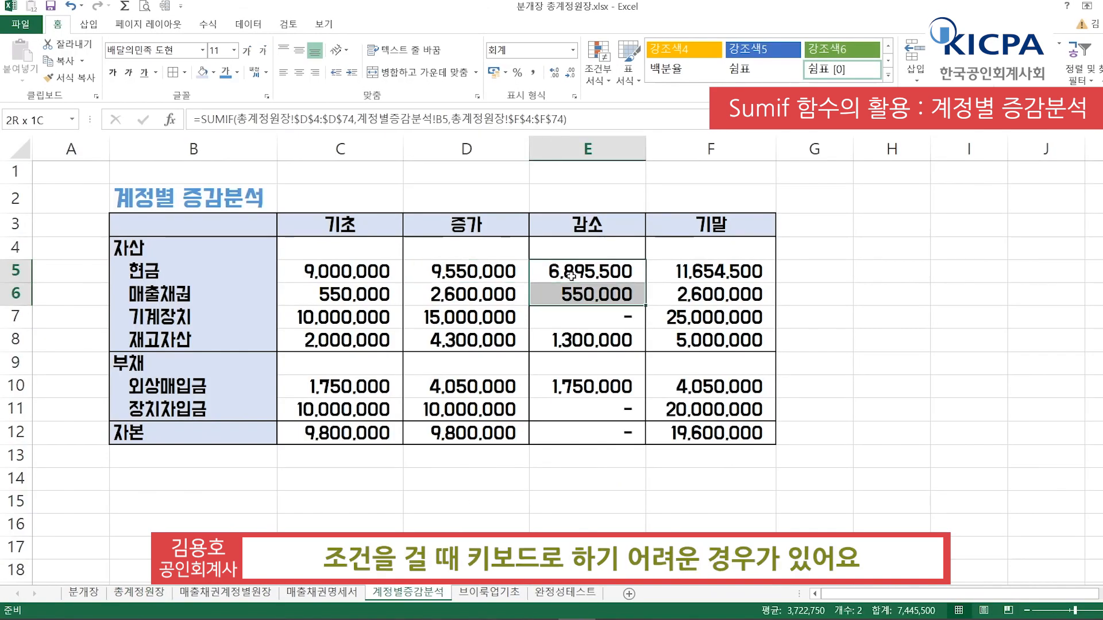
key("Delete")
Start a SUMIF formula in E5 with the absolute range 총계정원장!$D$11:$D$74 and the 현금 cell B5 as criteria
left_click(571, 276)
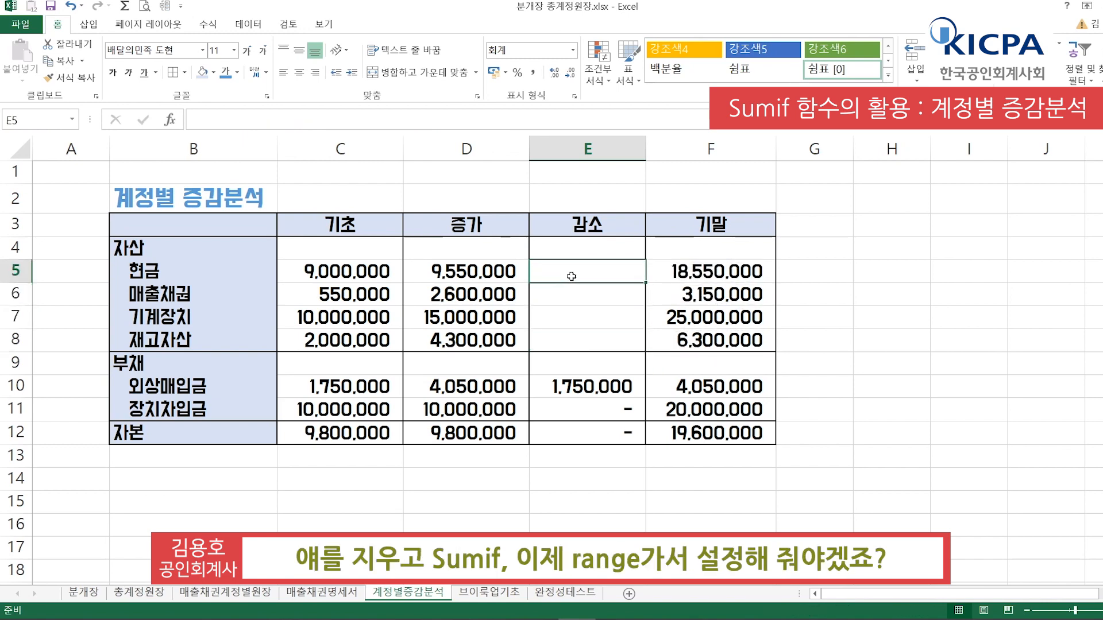
type("=SUMIF(")
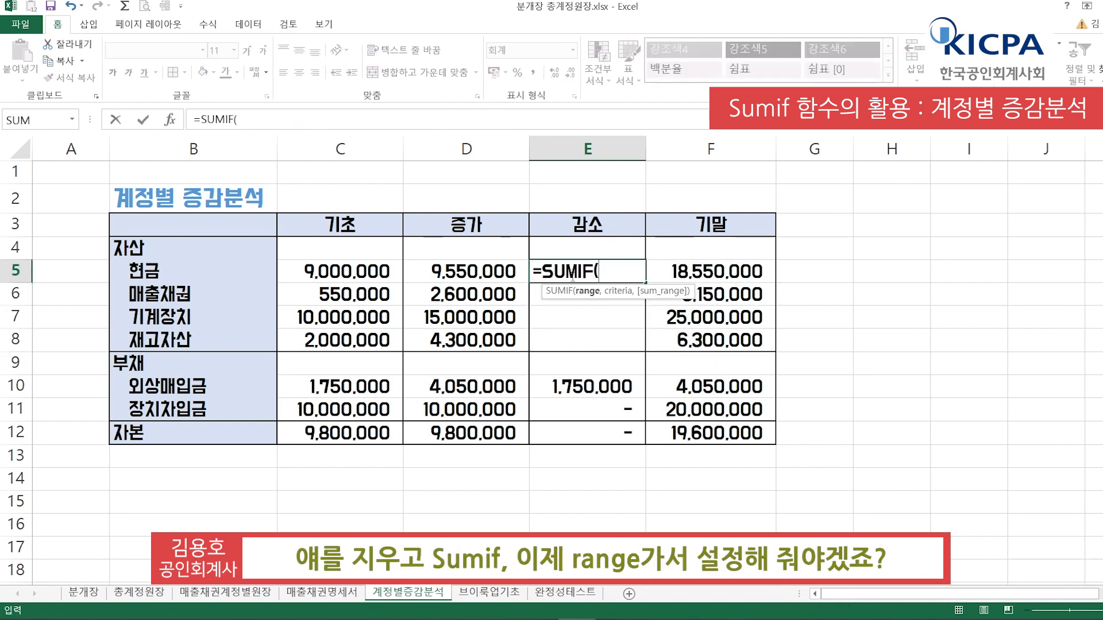
key("ctrl+Page_Up")
key("ctrl+Page_Up")
key("ctrl+Page_Up")
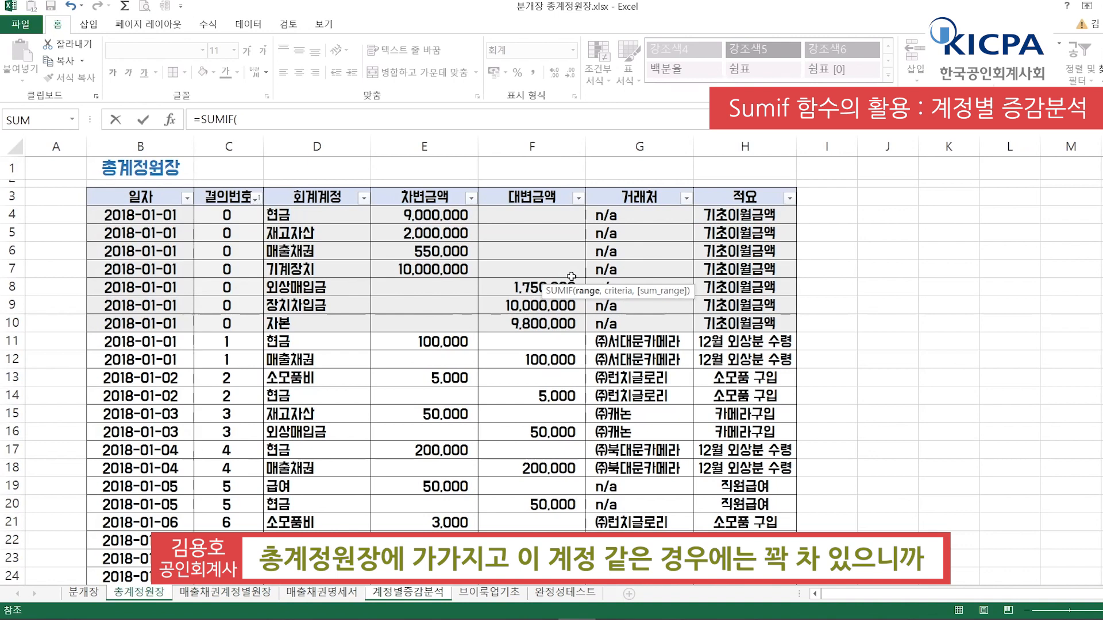
left_click(333, 334)
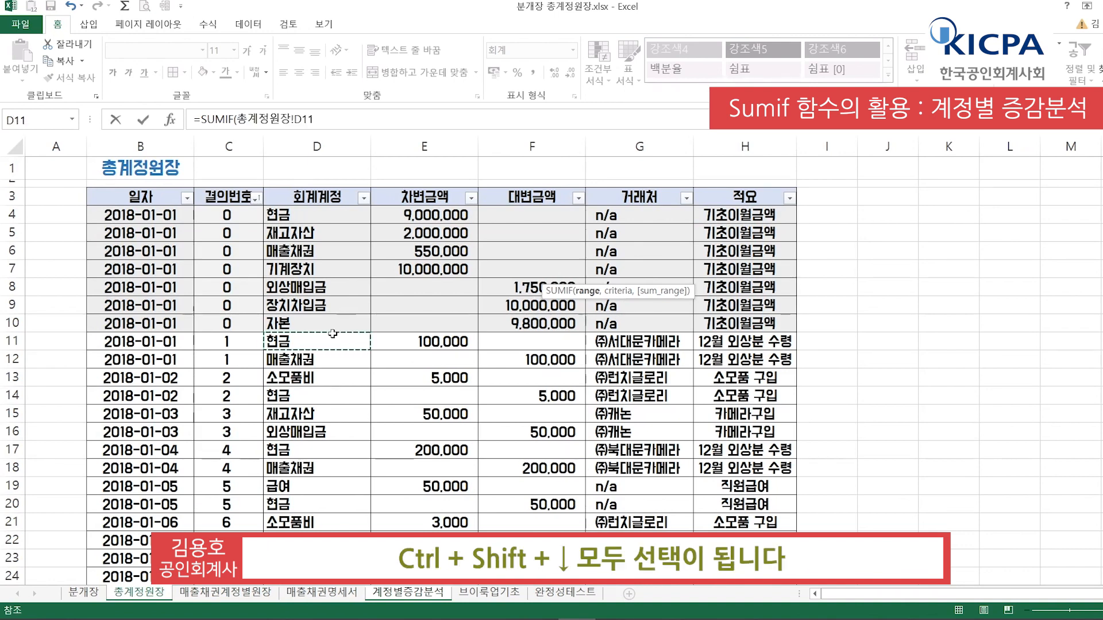
key("ctrl+shift+Down")
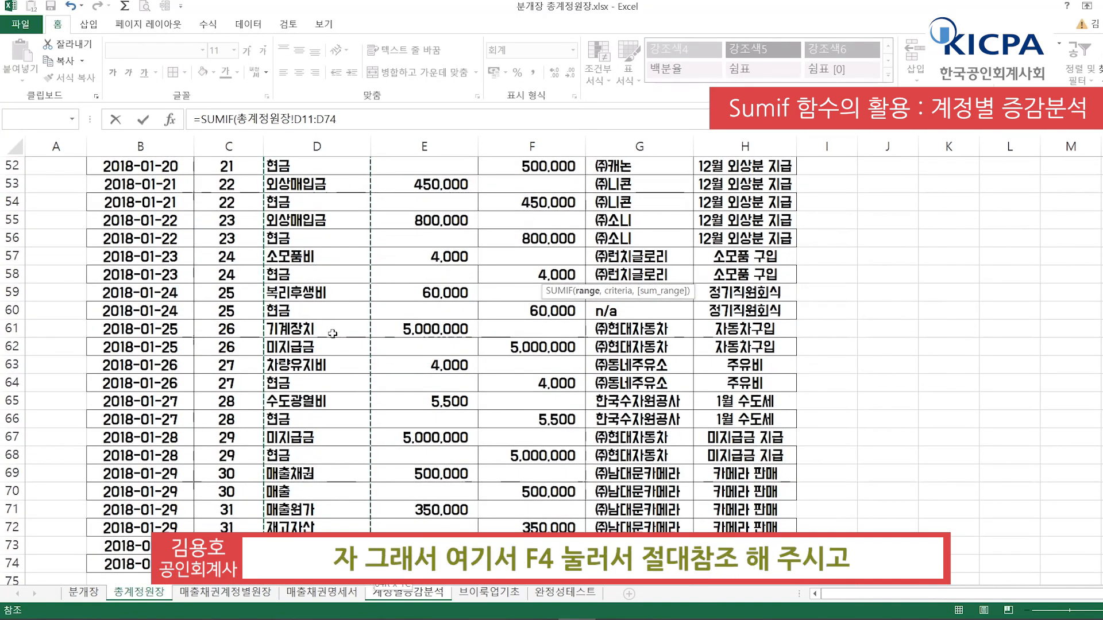
key("F4")
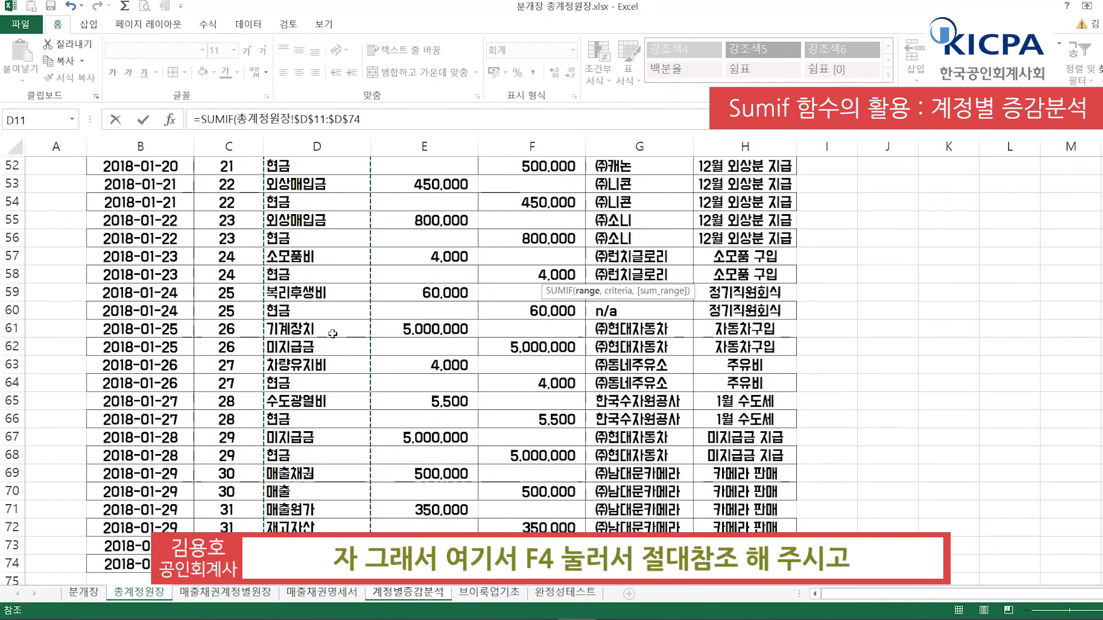
type(",")
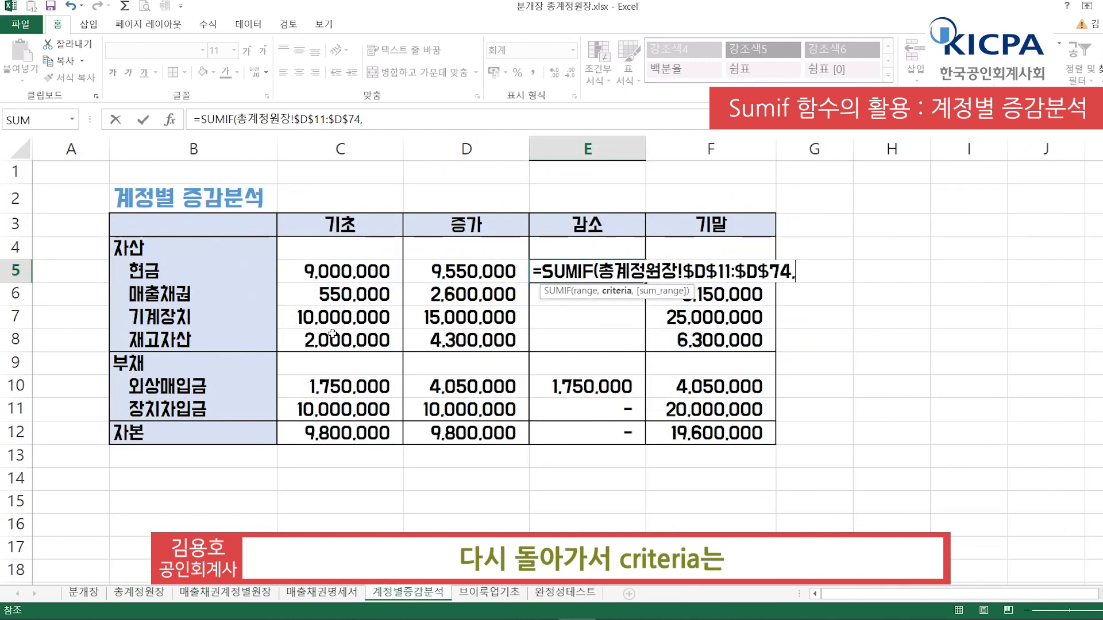
key("Left")
key("Left")
key("Left")
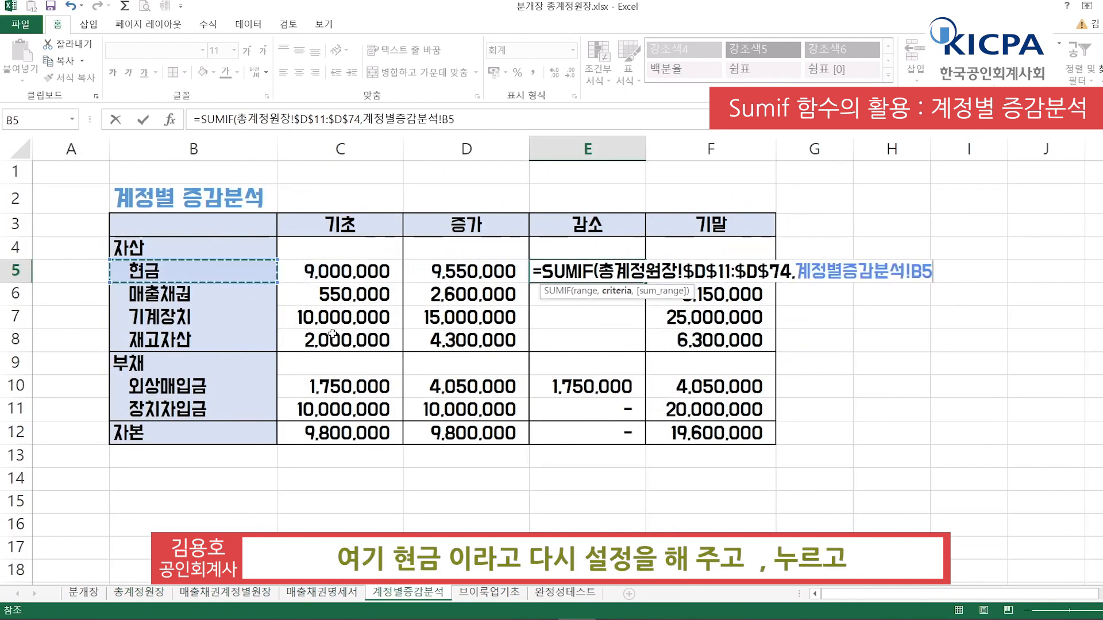
type(",")
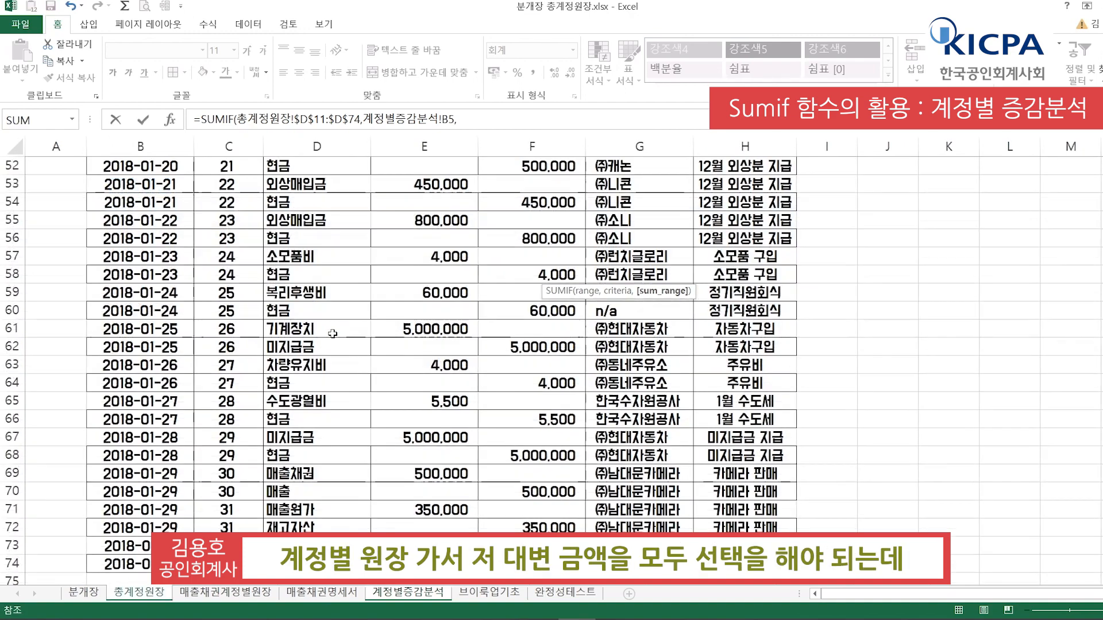
Complete the SUMIF in E5 with the 대변금액 cells 총계정원장!$F$11:$F$74 as the absolute sum range
scroll(402, 333, "up", 17)
left_click(504, 333)
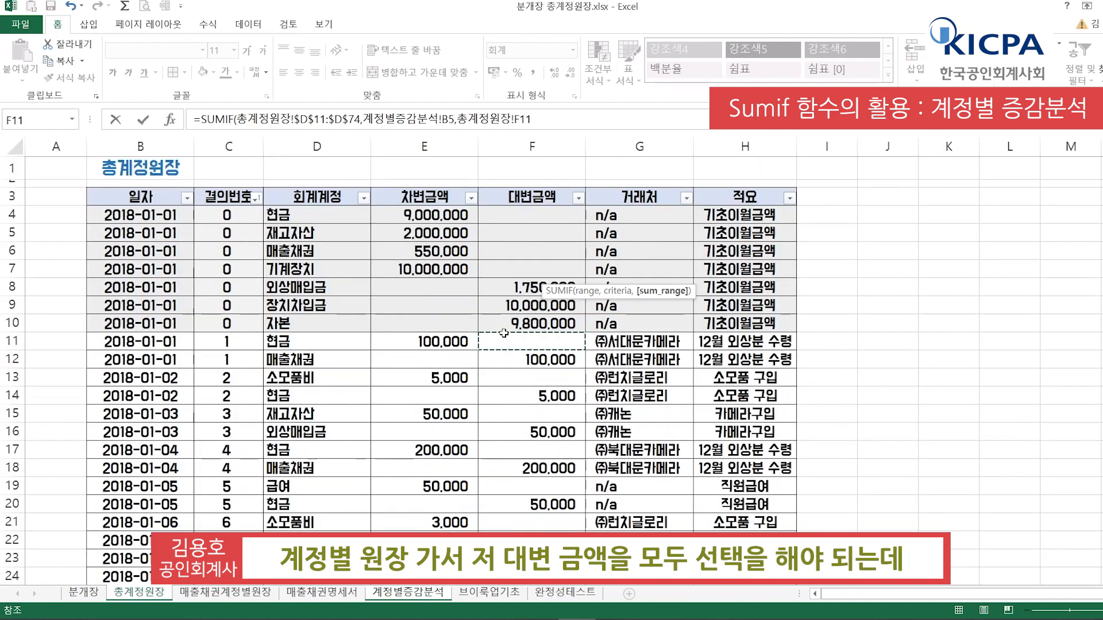
key("shift+Down")
key("shift+Down")
key("shift+Down")
key("shift+Down")
key("shift+Down")
key("shift+Down")
key("shift+Down")
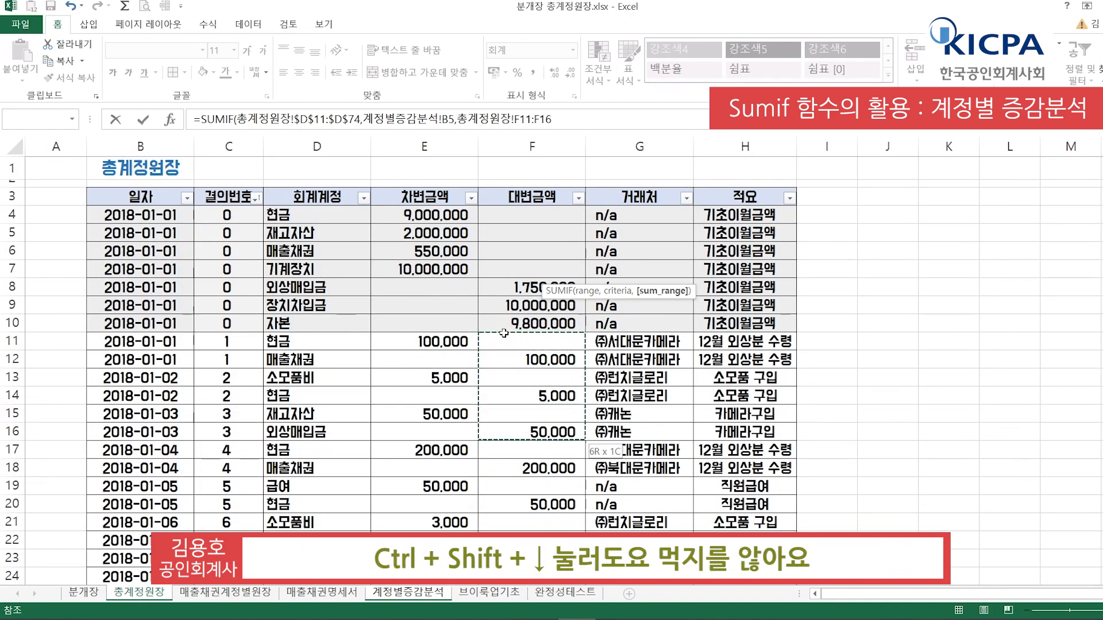
key("shift+Down")
key("shift+Down")
key("shift+Down")
key("shift+Down")
key("shift+Down")
key("shift+Down")
key("shift+Down")
key("shift+Down")
key("shift+Down")
key("shift+Down")
key("shift+Down")
key("shift+Down")
key("shift+Down")
key("shift+Down")
key("shift+Down")
key("shift+Down")
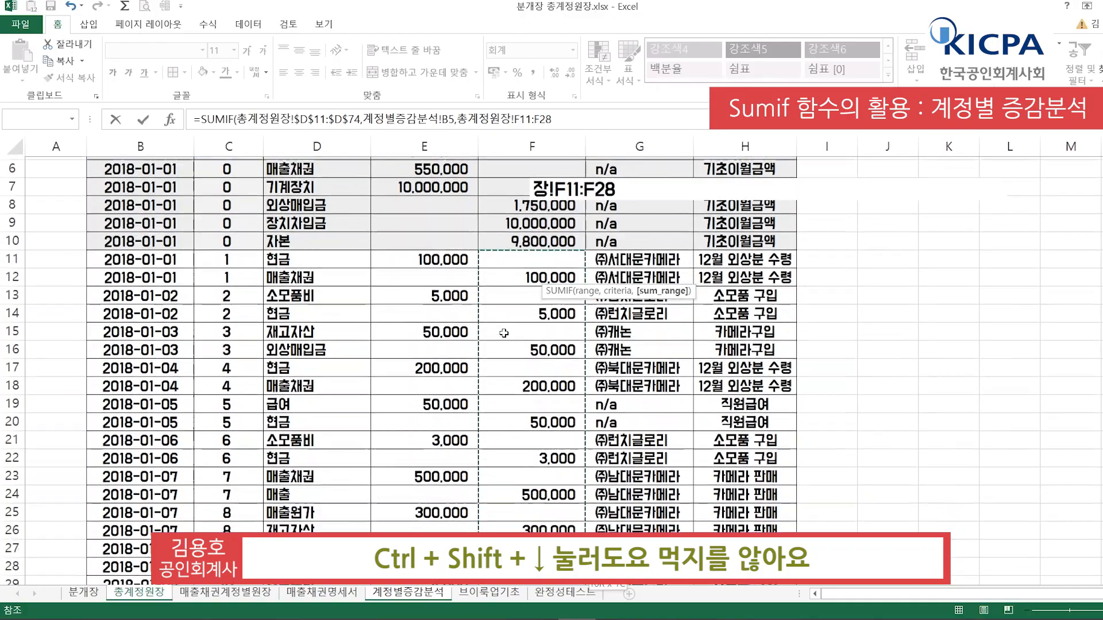
key("shift+Down")
key("shift+Down")
key("shift+Down")
key("shift+Down")
key("shift+Down")
key("shift+Down")
key("shift+Down")
key("shift+Down")
key("shift+Down")
key("shift+Down")
key("shift+Down")
key("shift+Down")
key("shift+Down")
key("shift+Down")
key("shift+Down")
key("shift+Down")
key("shift+Down")
key("shift+Down")
key("shift+Down")
key("shift+Down")
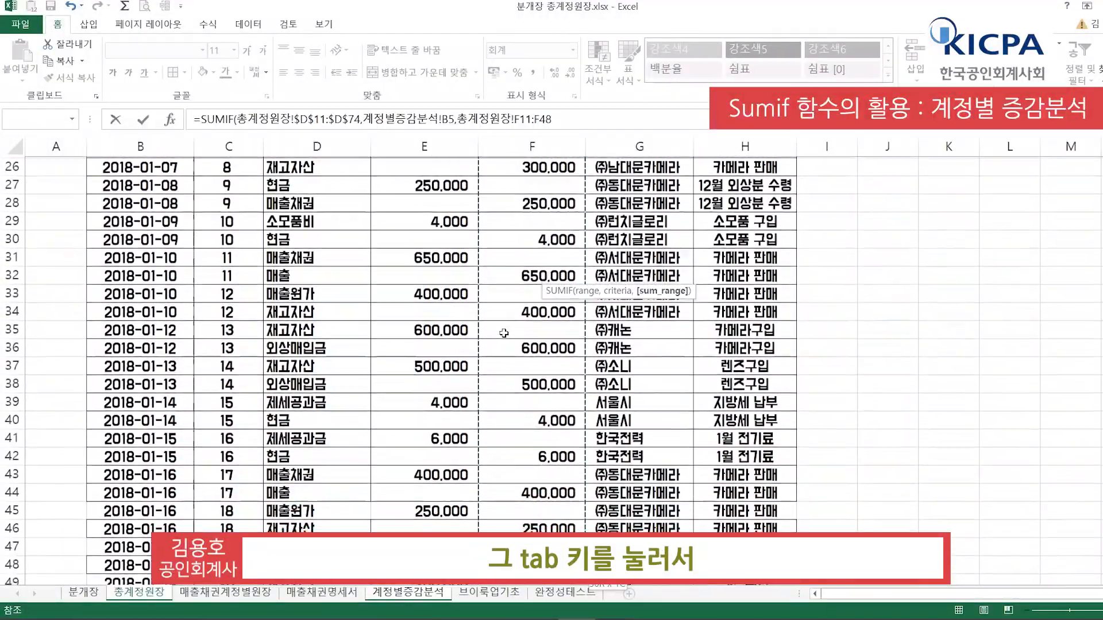
key("shift+Down")
key("shift+Down")
key("shift+Down")
key("shift+Down")
key("shift+Down")
key("shift+Down")
key("shift+Down")
key("shift+Down")
key("shift+Down")
key("shift+Down")
key("shift+Down")
key("shift+Down")
key("shift+Down")
key("shift+Down")
key("shift+Down")
key("shift+Down")
key("shift+Down")
key("shift+Down")
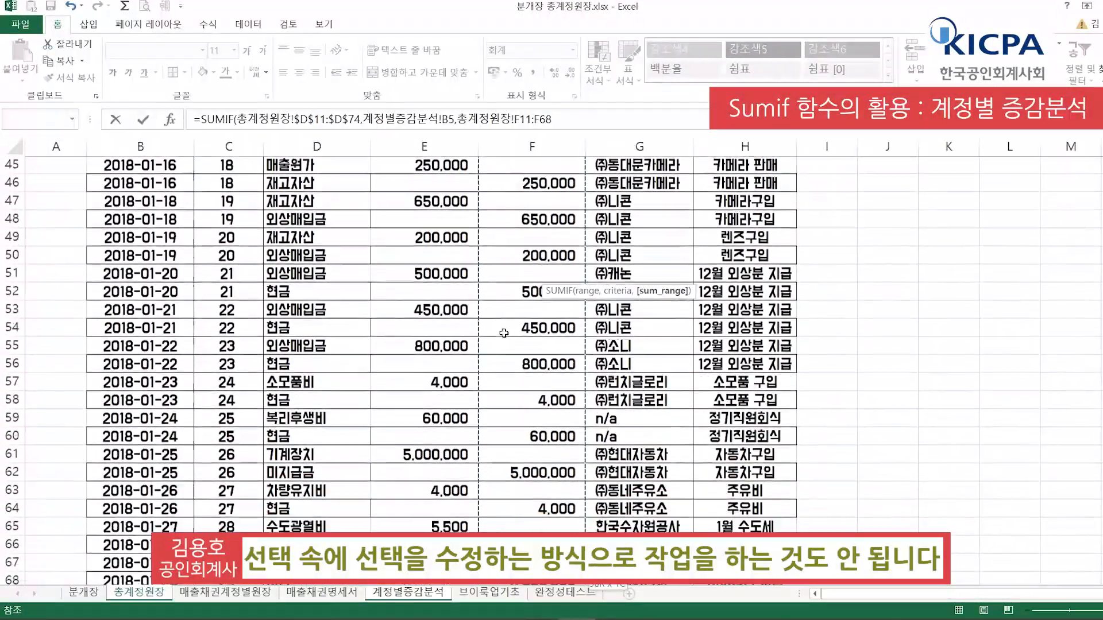
key("shift+Down")
key("shift+Down")
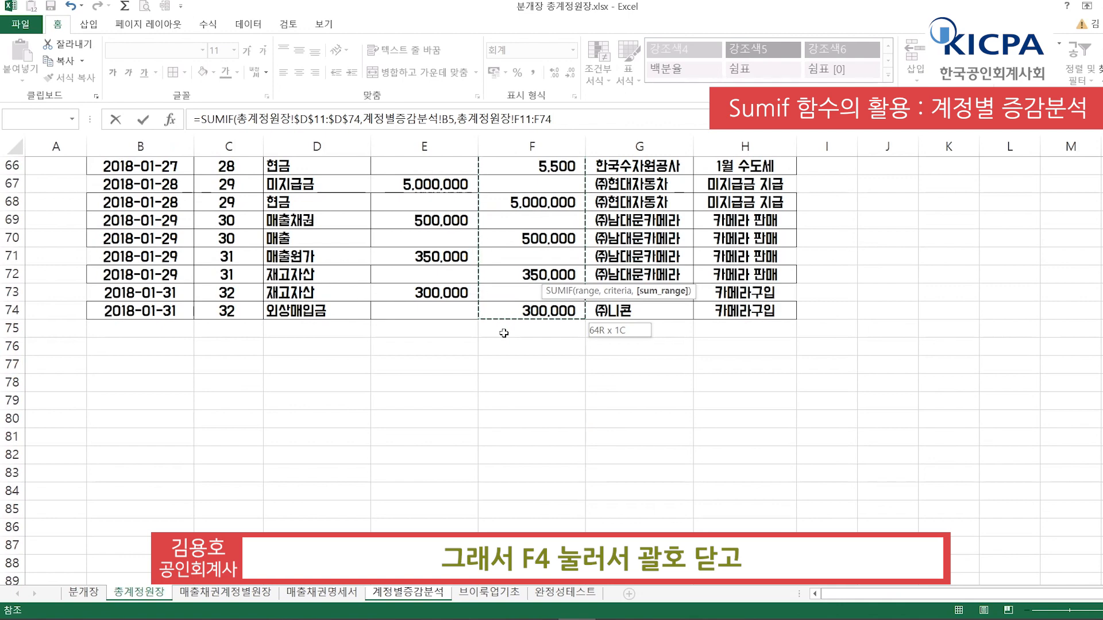
key("F4")
key("Return")
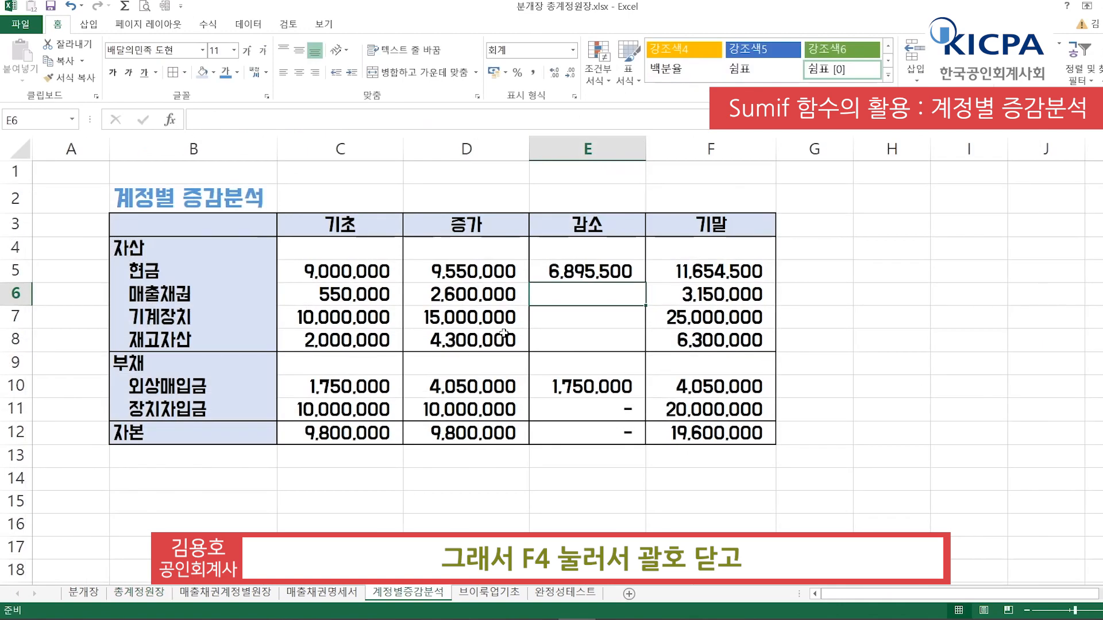
Compare the 증가 formula in D5 with the 감소 formula in E5 of the 현금 row
key("Up")
key("Left")
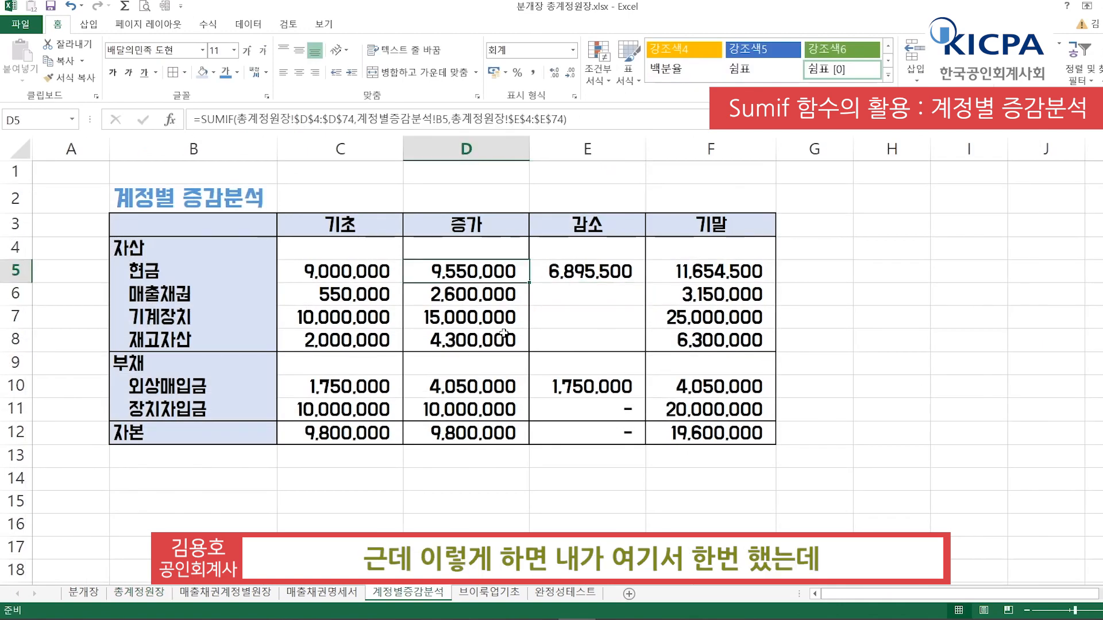
key("Right")
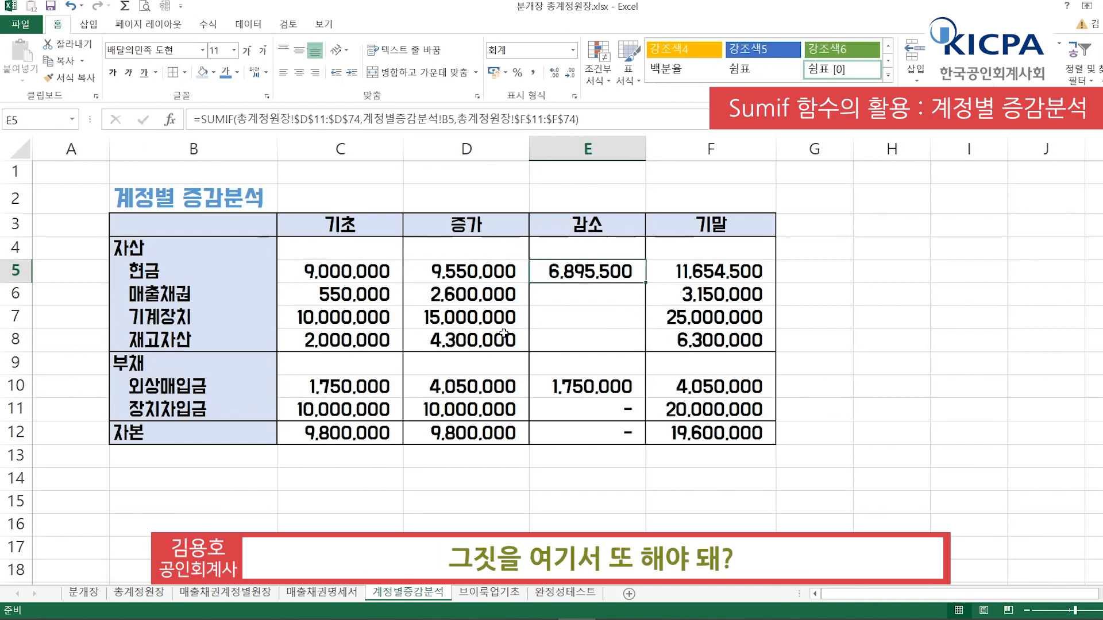
Clear the 감소 formula of the 현금 row in E5
left_click(470, 384)
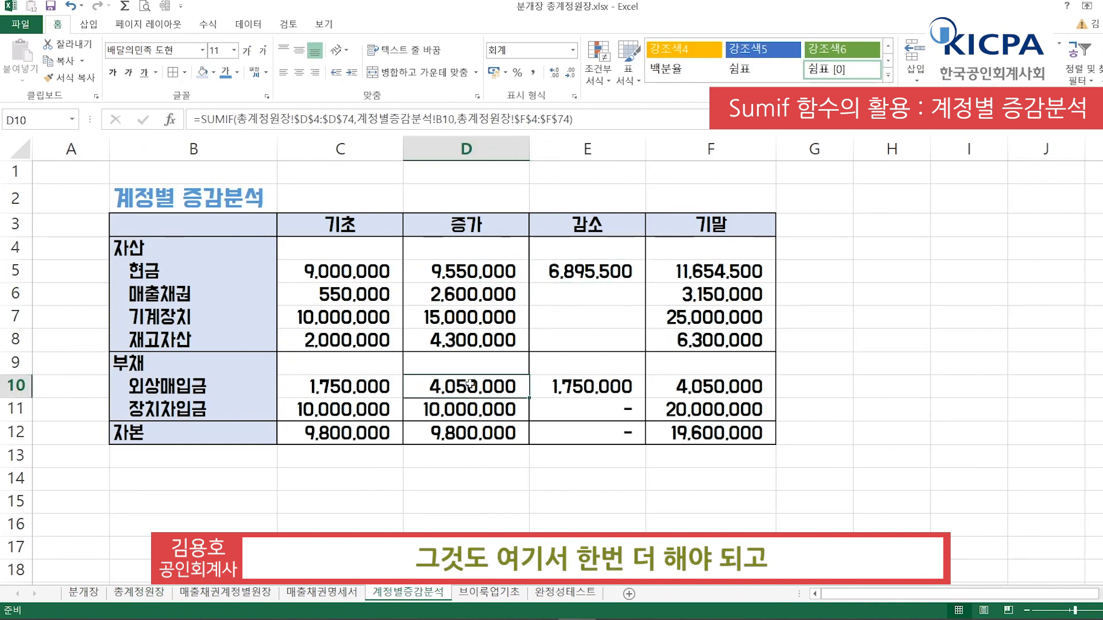
left_click(574, 388)
left_click(568, 279)
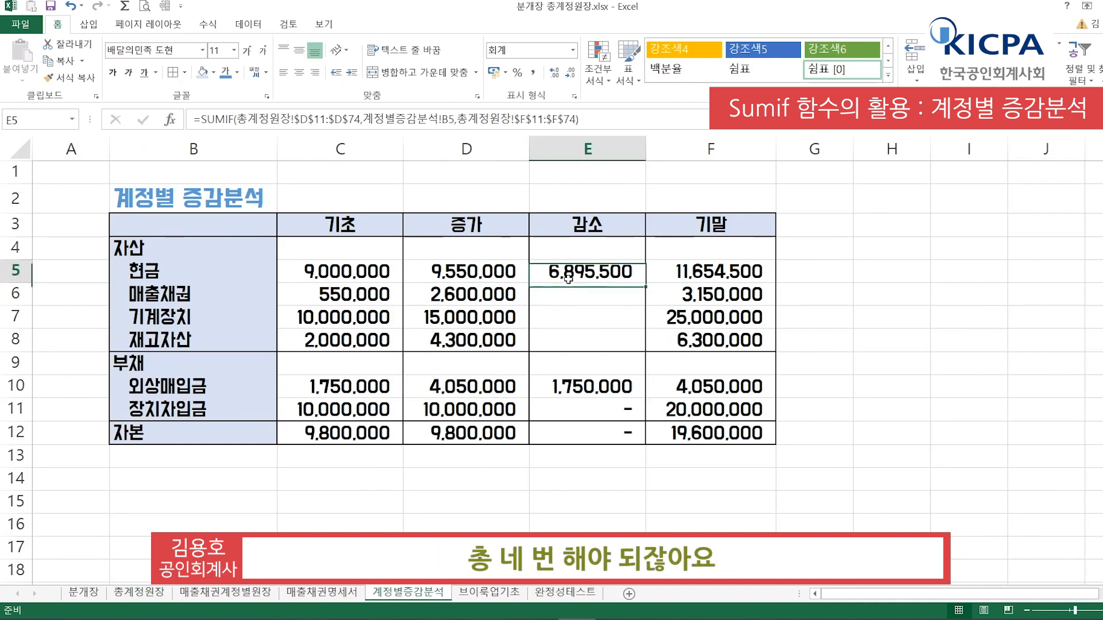
key("Delete")
Copy the full SUMIF formula text from D5 and enter it in E5 with its references unshifted
key("Left")
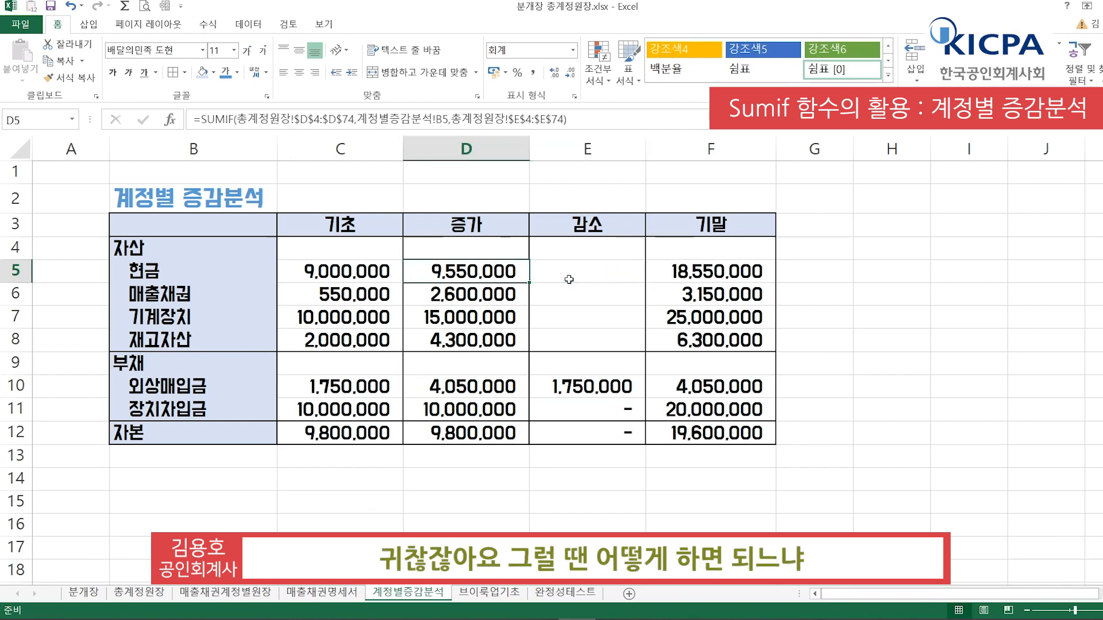
key("F2")
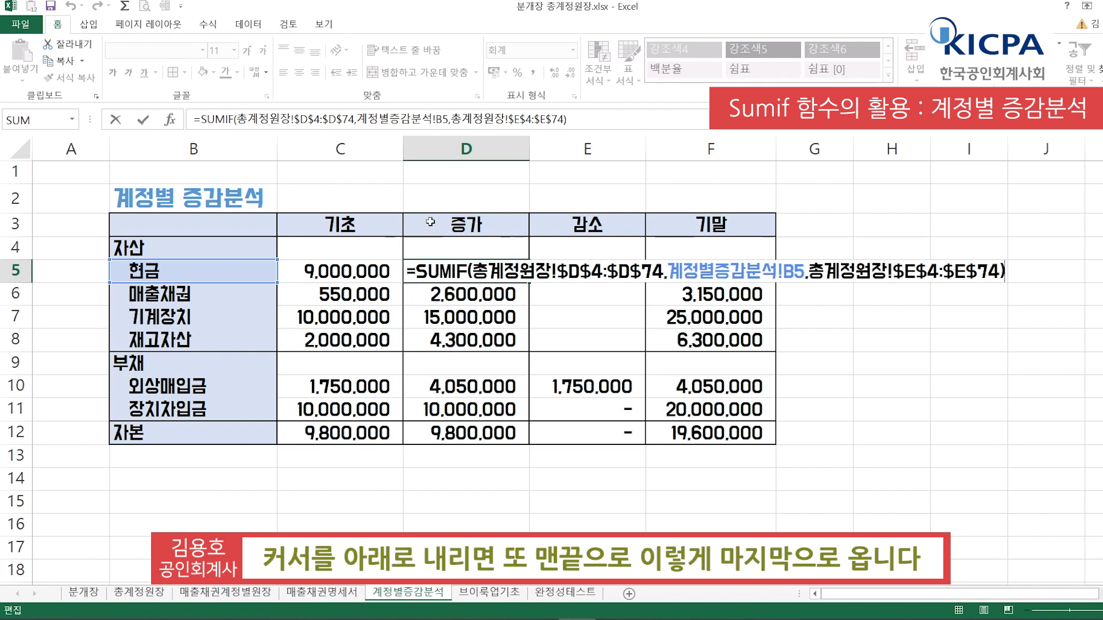
key("Down")
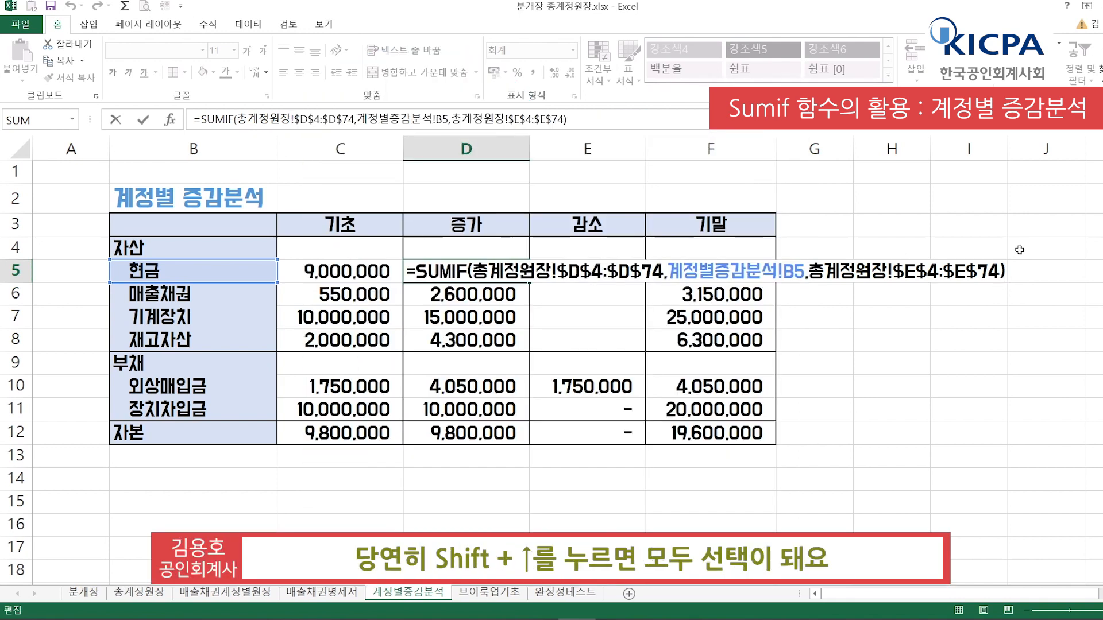
key("shift+Up")
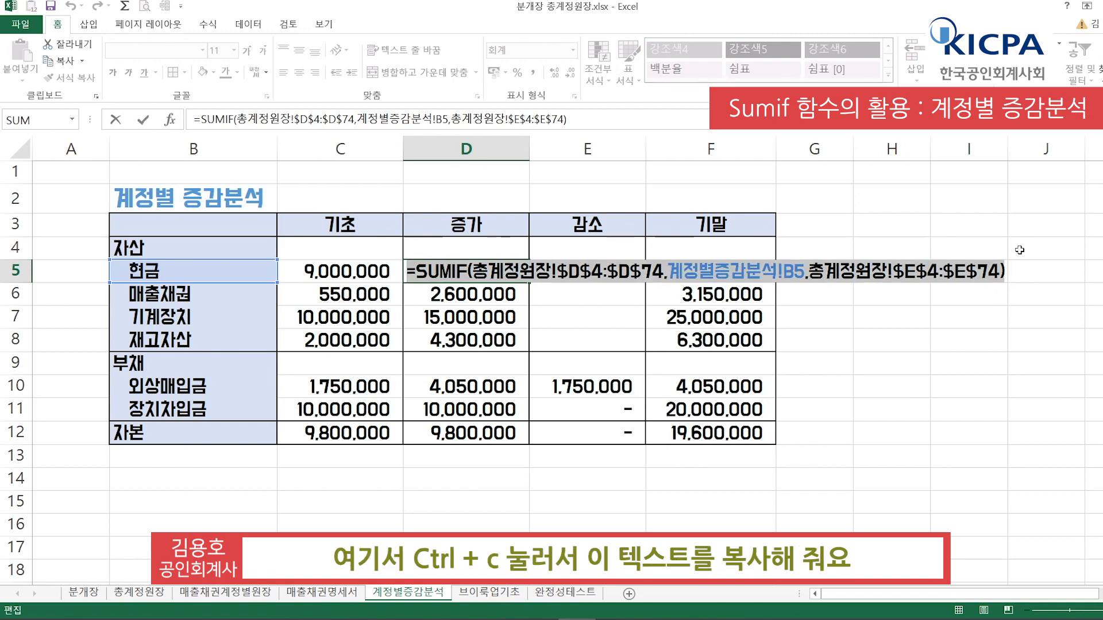
key("ctrl+c")
key("Escape")
key("Right")
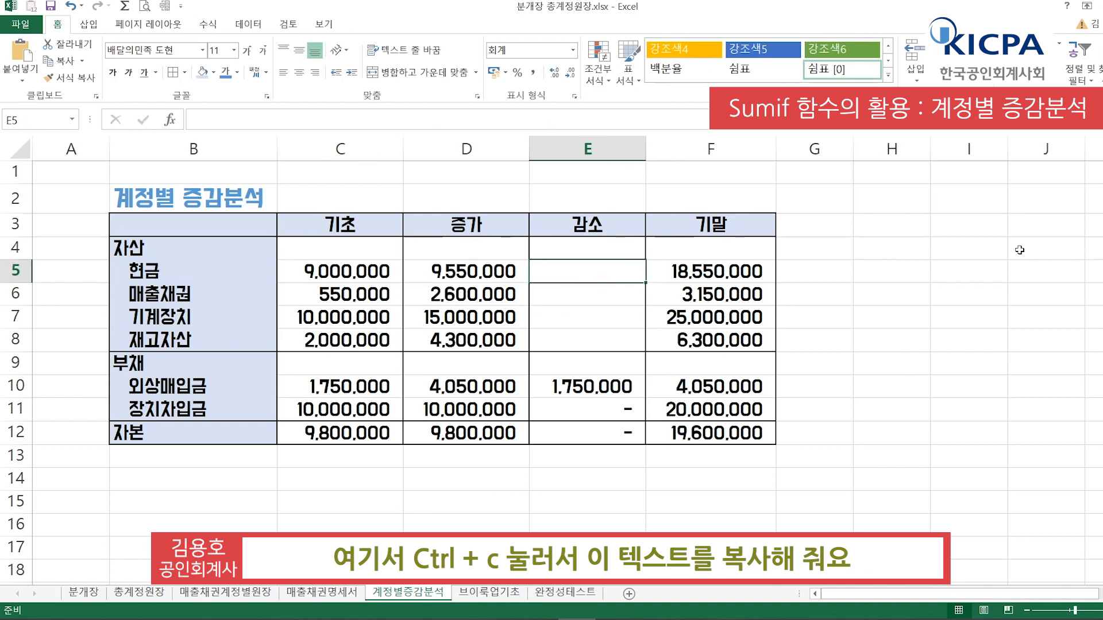
key("F2")
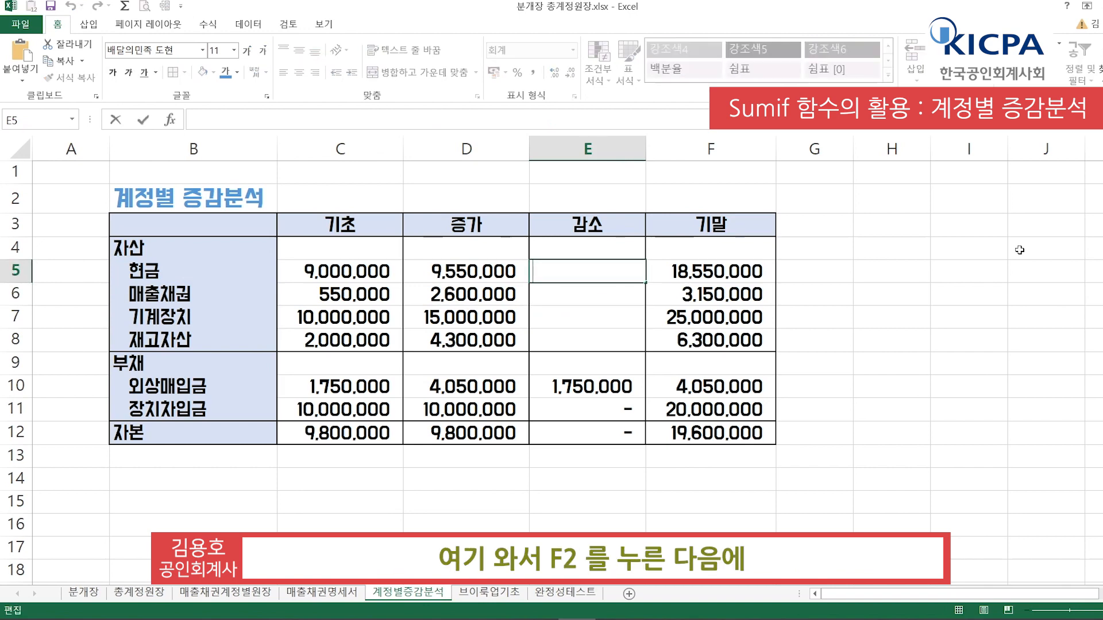
key("ctrl+v")
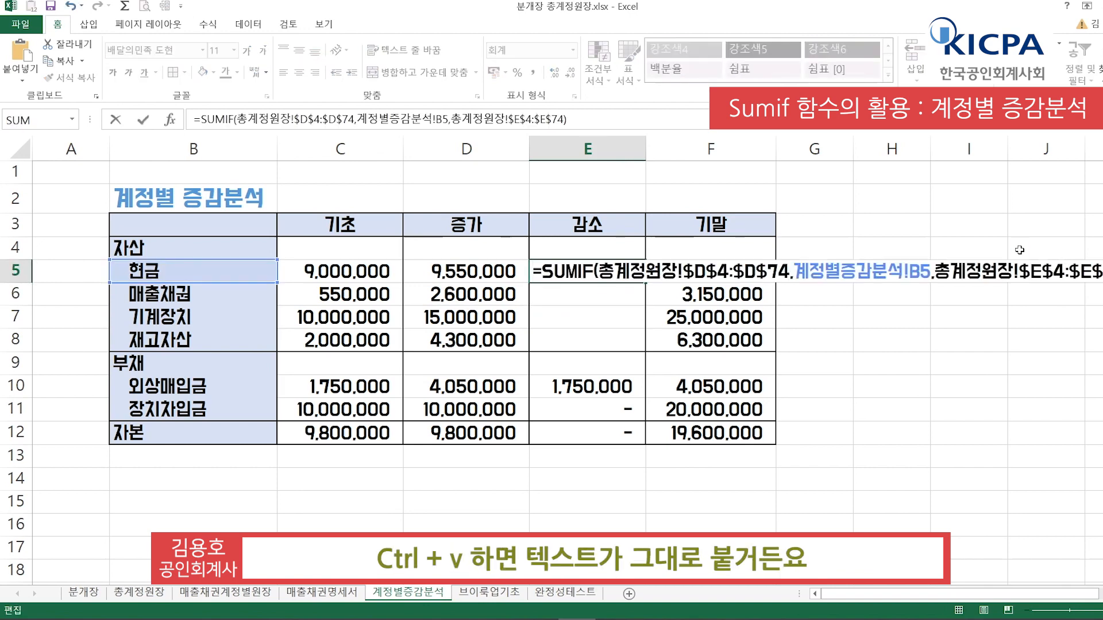
key("Return")
key("Up")
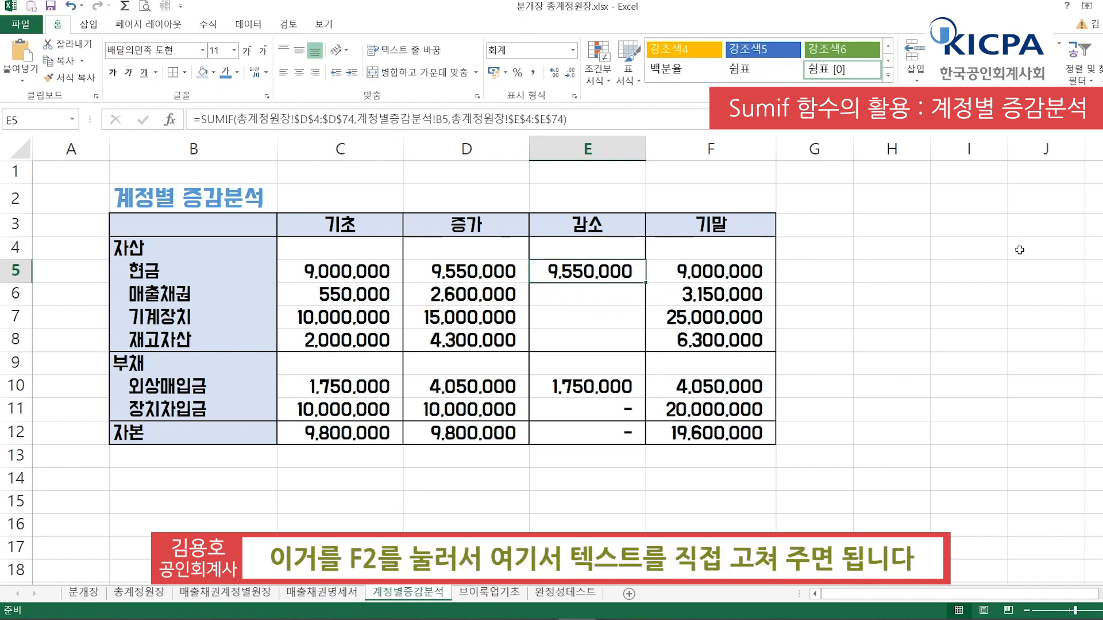
Edit the SUMIF in E5 so its sum range reads 총계정원장!$F$4:$F$74
key("F2")
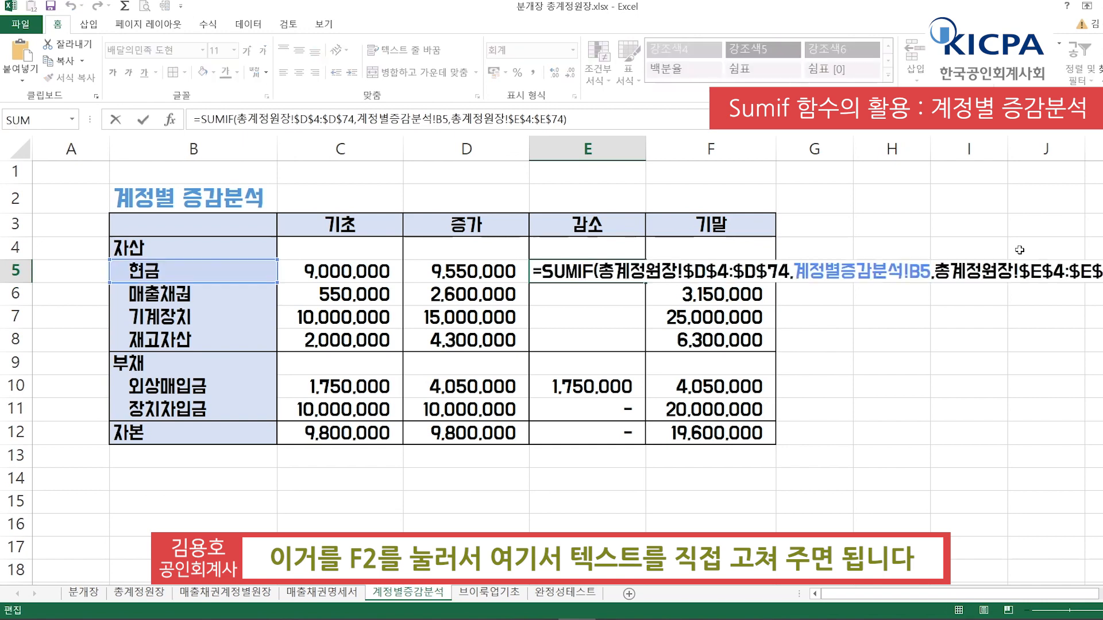
left_click(1043, 273)
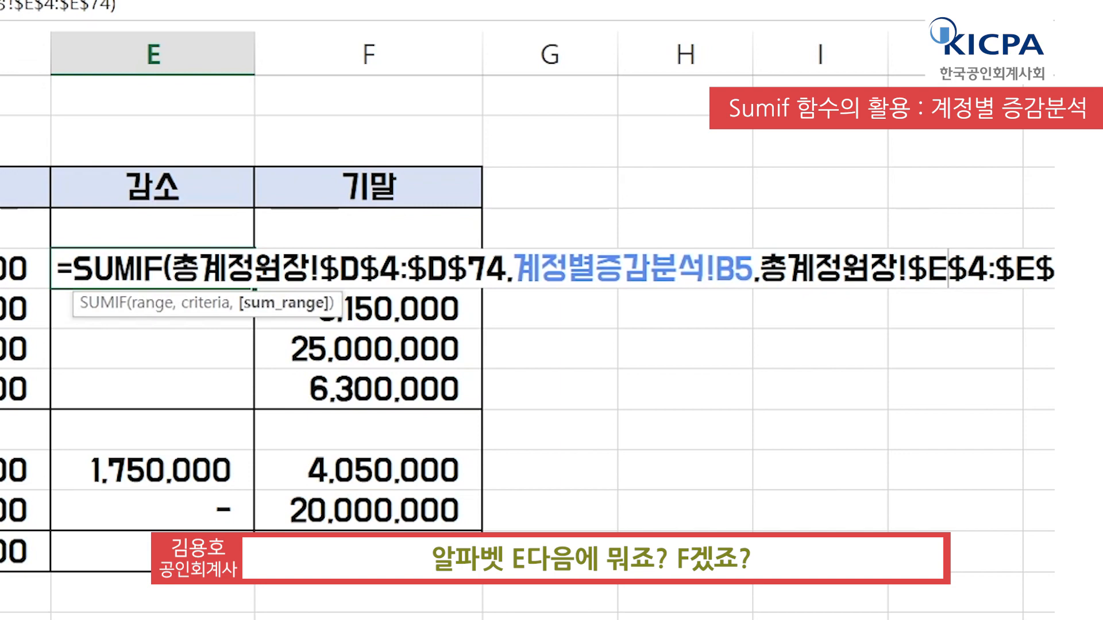
key("BackSpace")
type("F")
key("Right")
key("Right")
key("Right")
key("Right")
key("Right")
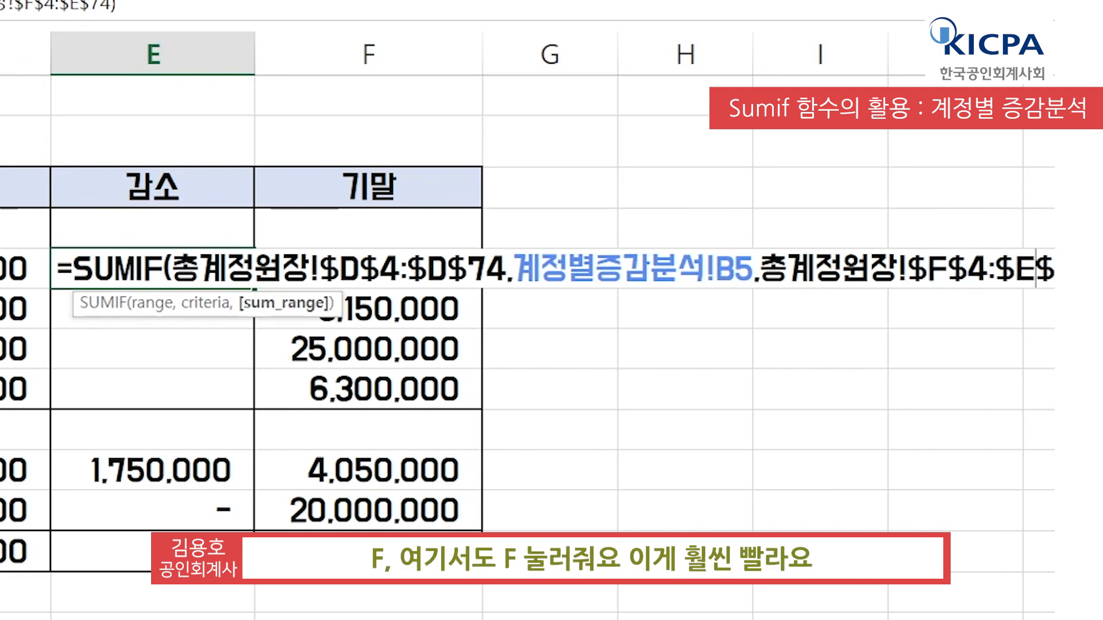
key("BackSpace")
type("F")
key("Return")
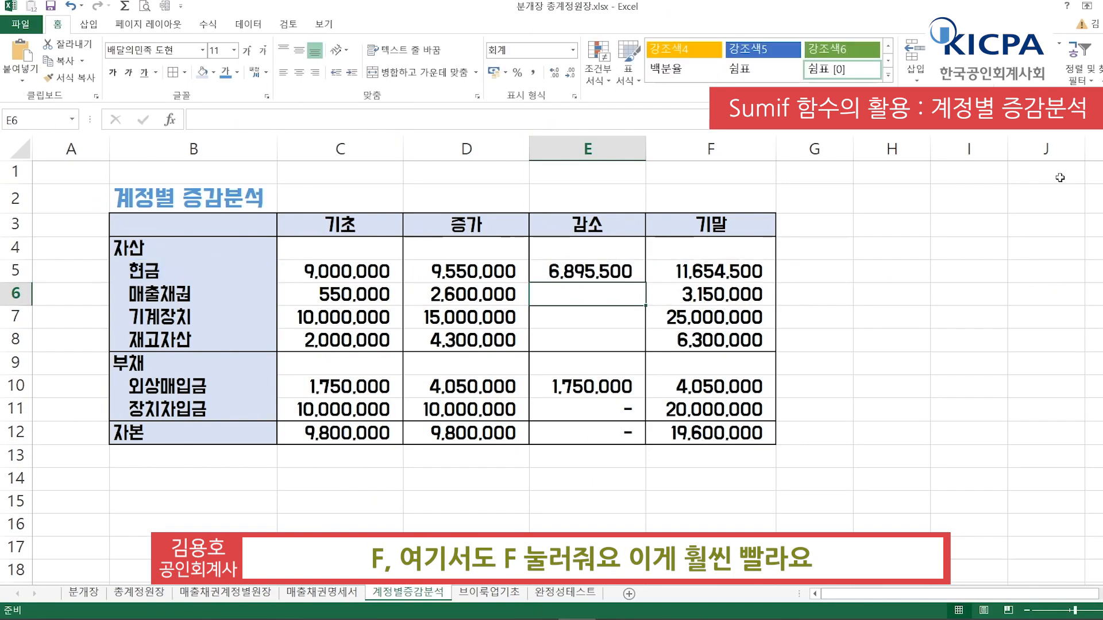
key("Up")
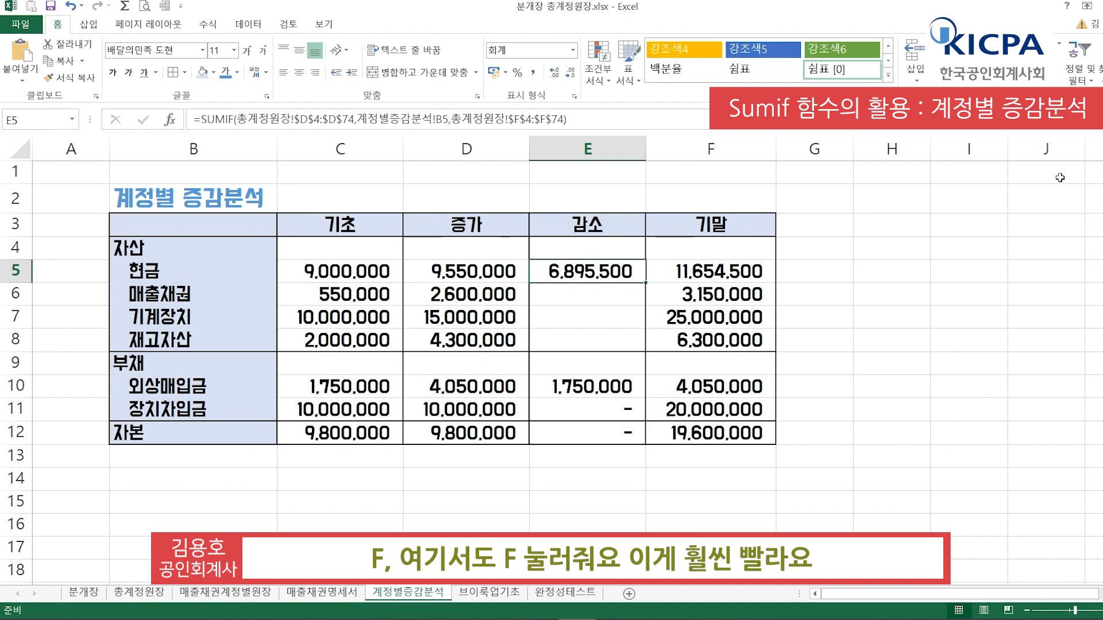
Examine the 대변금액 data in column F of the 총계정원장 sheet, then return to 계정별증감분석
key("ctrl+Page_Up")
key("ctrl+Page_Up")
key("ctrl+Page_Up")
scroll(1065, 148, "up", 13)
left_click(532, 147)
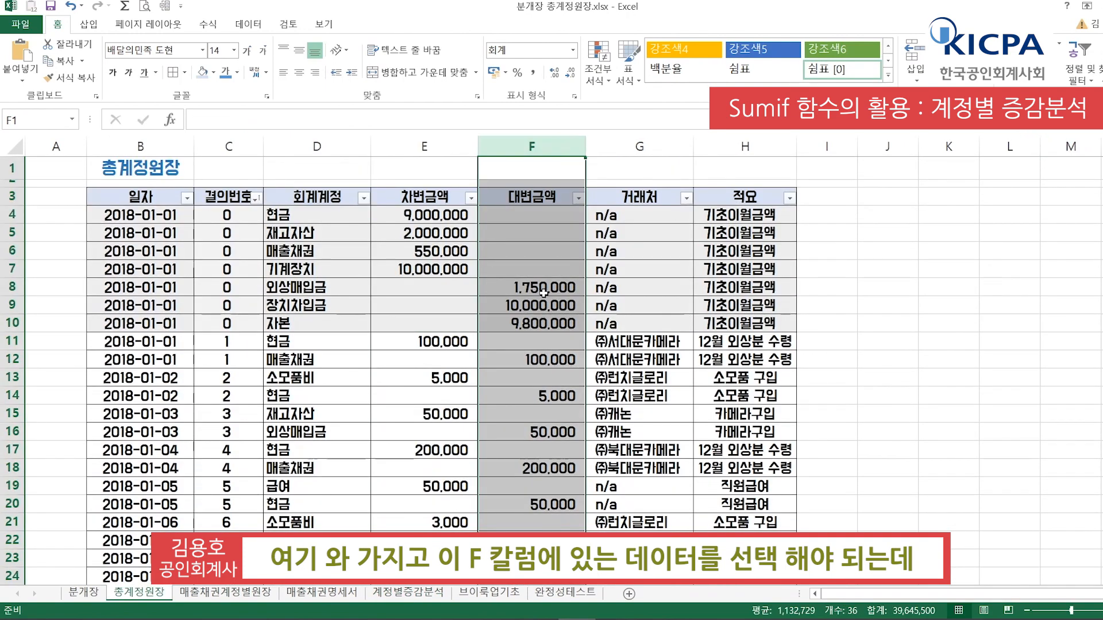
left_click(546, 343)
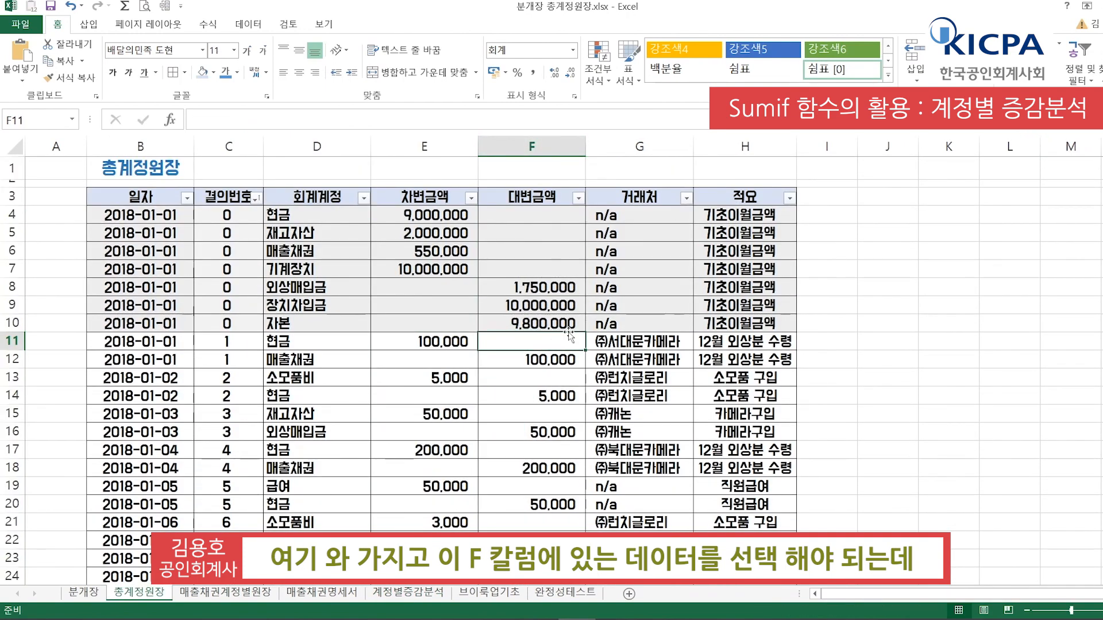
left_click_drag(570, 337, 569, 577)
key("ctrl+shift+Down")
key("ctrl+shift+Down")
key("ctrl+shift+Down")
key("ctrl+Up")
key("ctrl+Up")
key("ctrl+Up")
key("ctrl+Up")
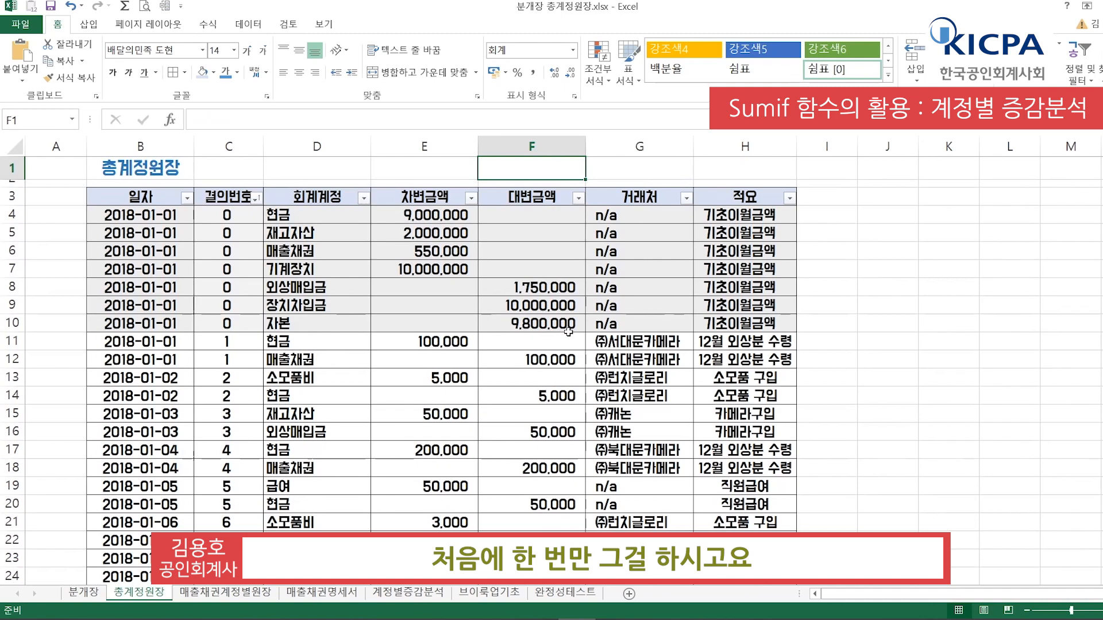
key("ctrl+Page_Down")
key("ctrl+Page_Down")
key("ctrl+Page_Down")
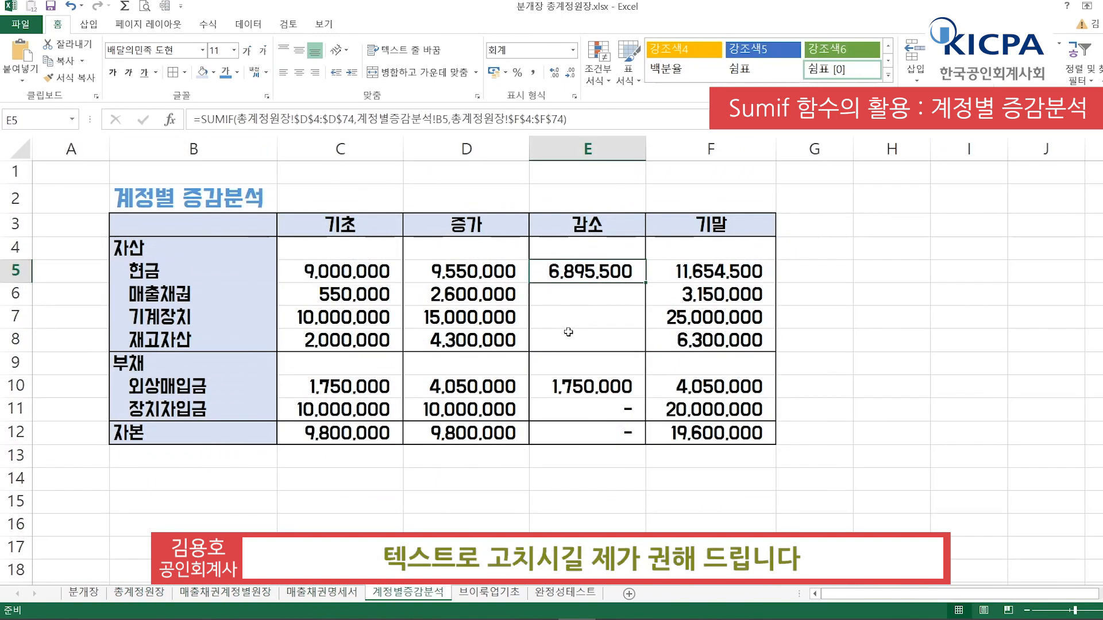
Copy the 감소 formula in E5 and paste only the formula into E5:E8 for the asset accounts
key("ctrl+c")
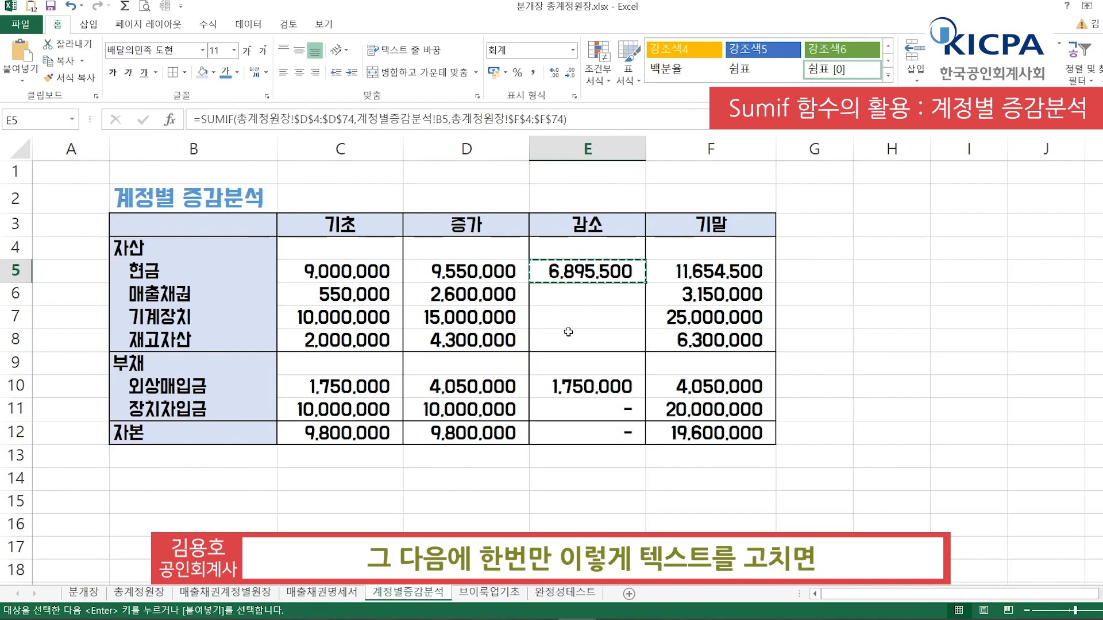
left_click_drag(569, 293, 572, 337)
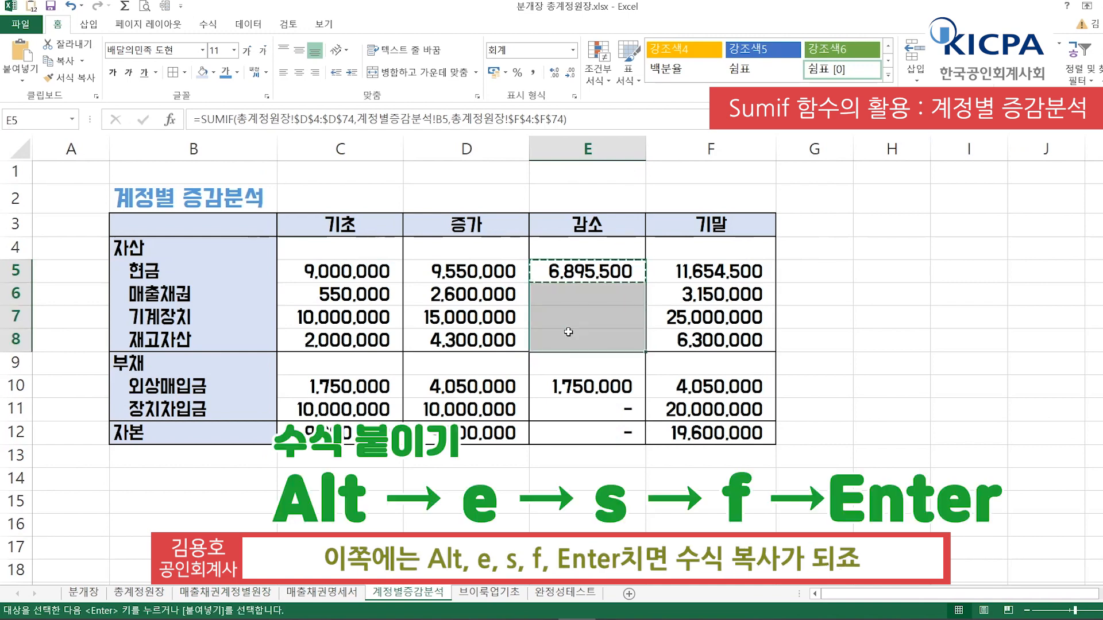
key("alt+e")
key("s")
key("f")
key("Return")
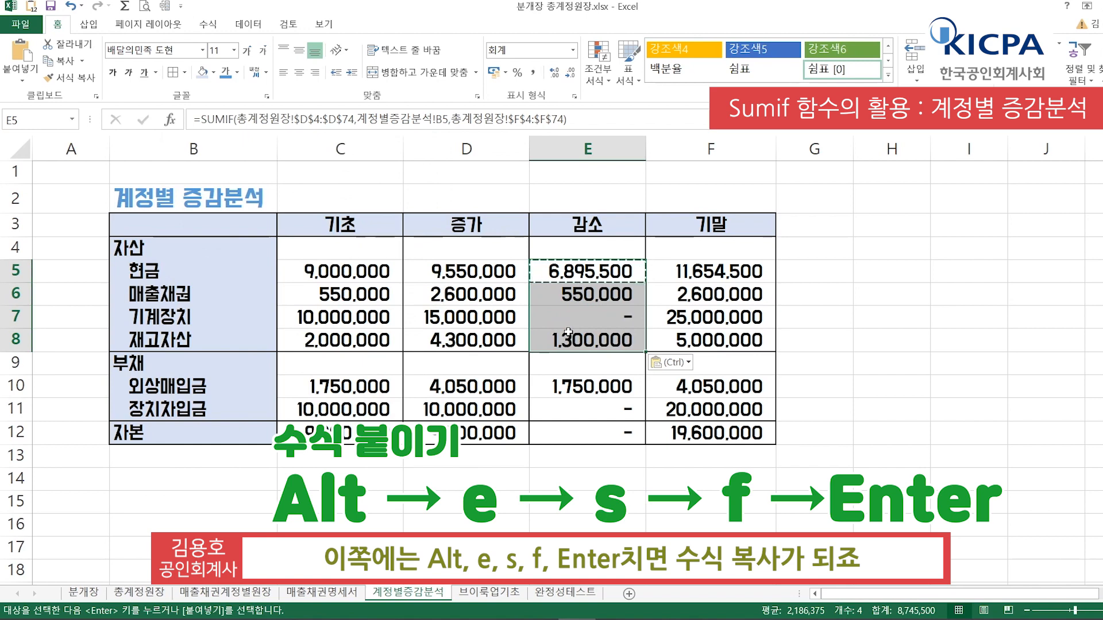
Clear the 증가 and 감소 formulas of the liability accounts in D10:E11
key("ctrl+Down")
key("ctrl+Down")
key("Left")
key("shift+Down")
key("shift+Right")
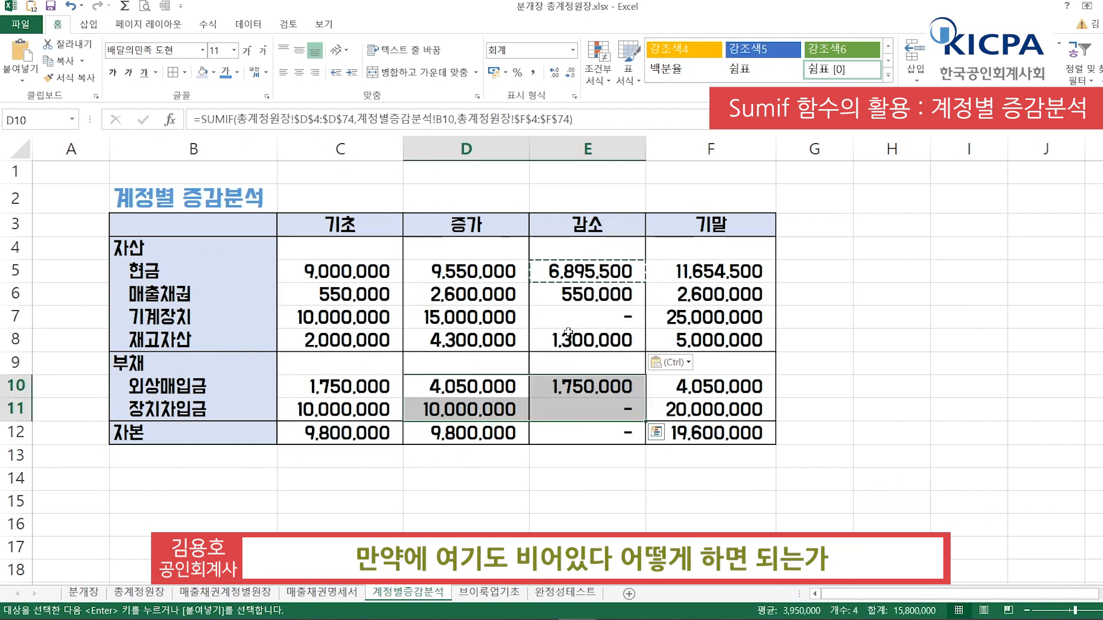
key("Delete")
Copy the 현금 증가 formula from D5 into D10 for 외상매입금
key("ctrl+Up")
key("Up")
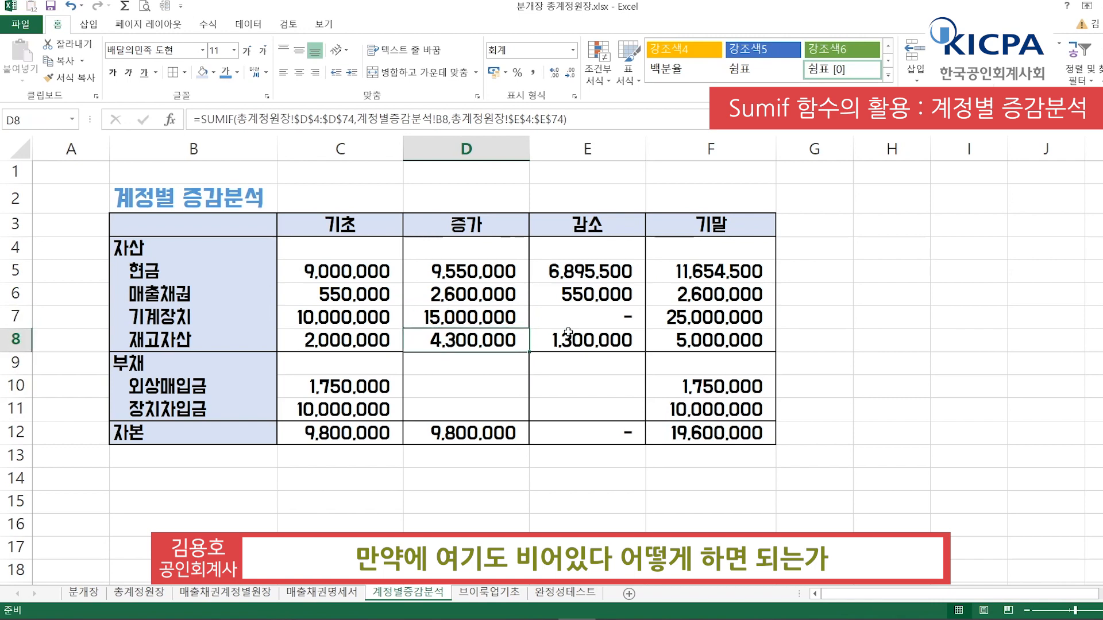
key("Up")
key("Up")
key("ctrl+c")
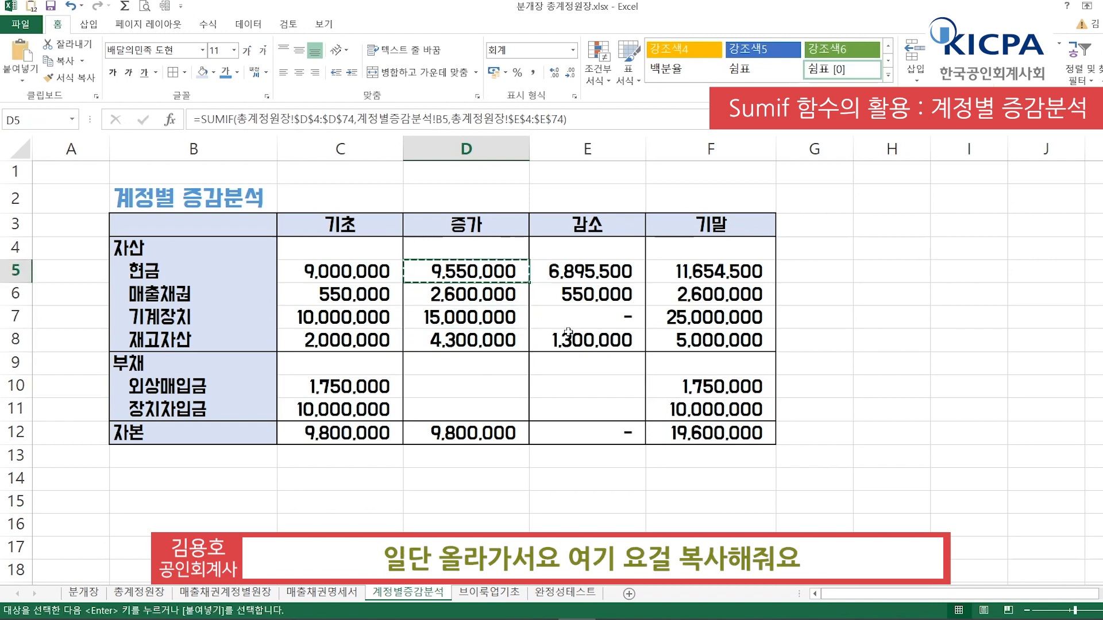
key("ctrl+Down")
key("Down")
key("Down")
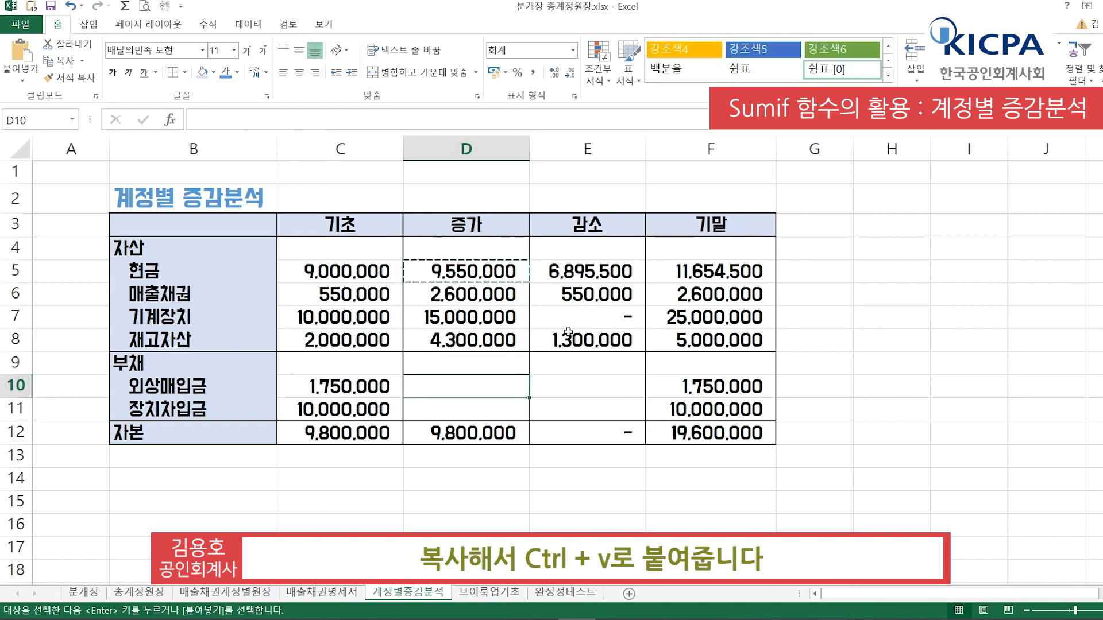
key("ctrl+v")
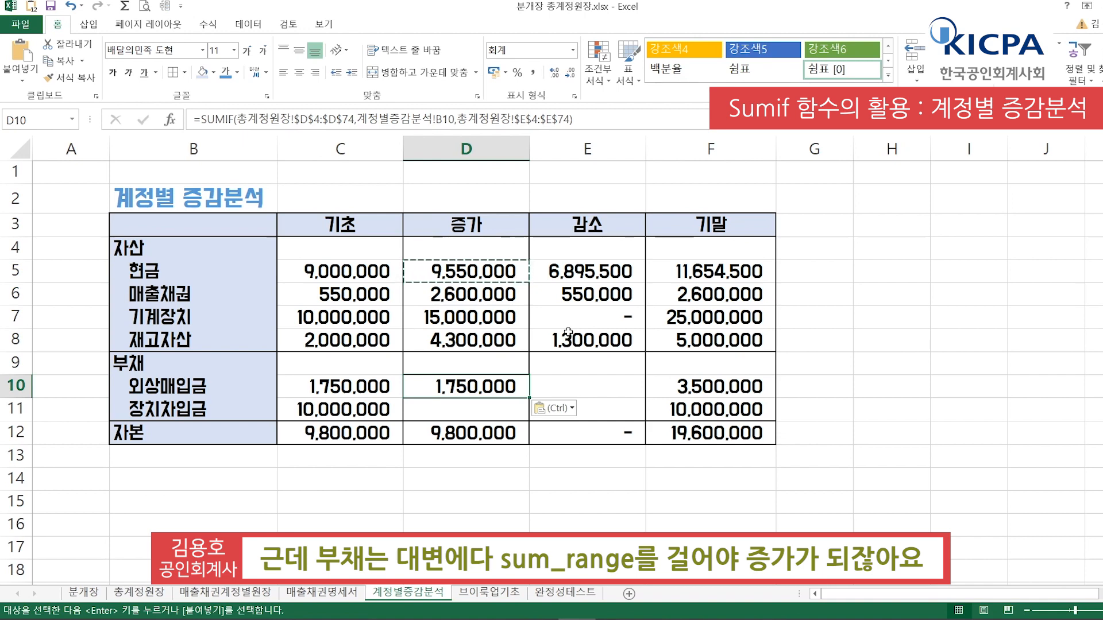
Edit the SUMIF in D10 so its sum range reads 총계정원장!$F$4:$F$74
key("F2")
key("Left")
key("Left")
key("Left")
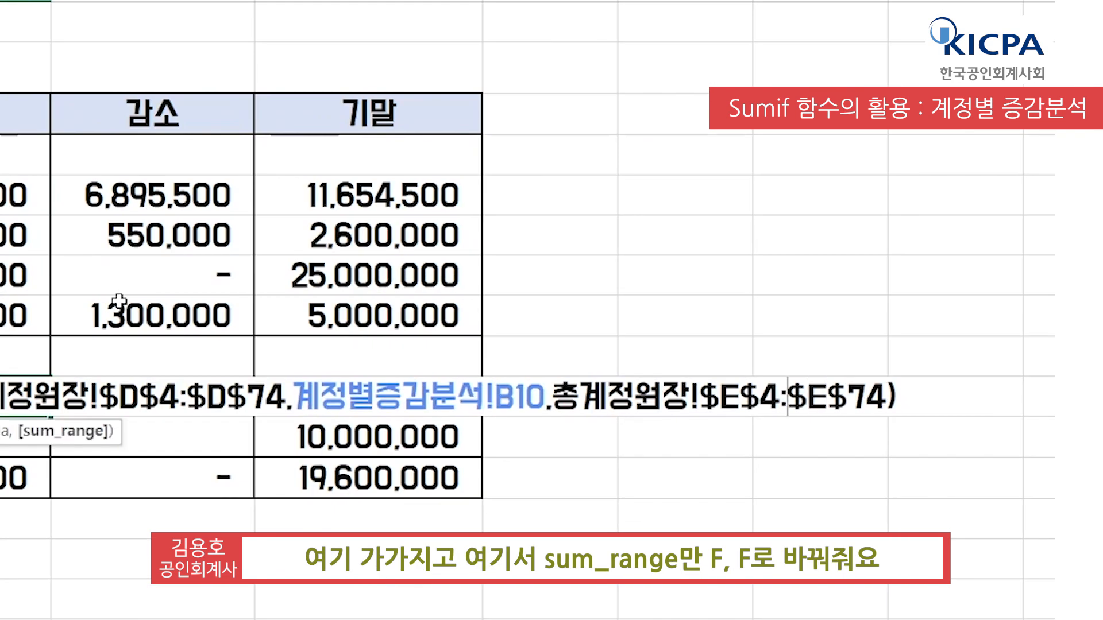
key("BackSpace")
type("F")
key("Right")
key("Delete")
type("F")
key("ctrl+Return")
Copy the 증가 formula in D10 and paste only the formula into D10:D11 to cover 장치차입금
key("ctrl+c")
key("shift+Down")
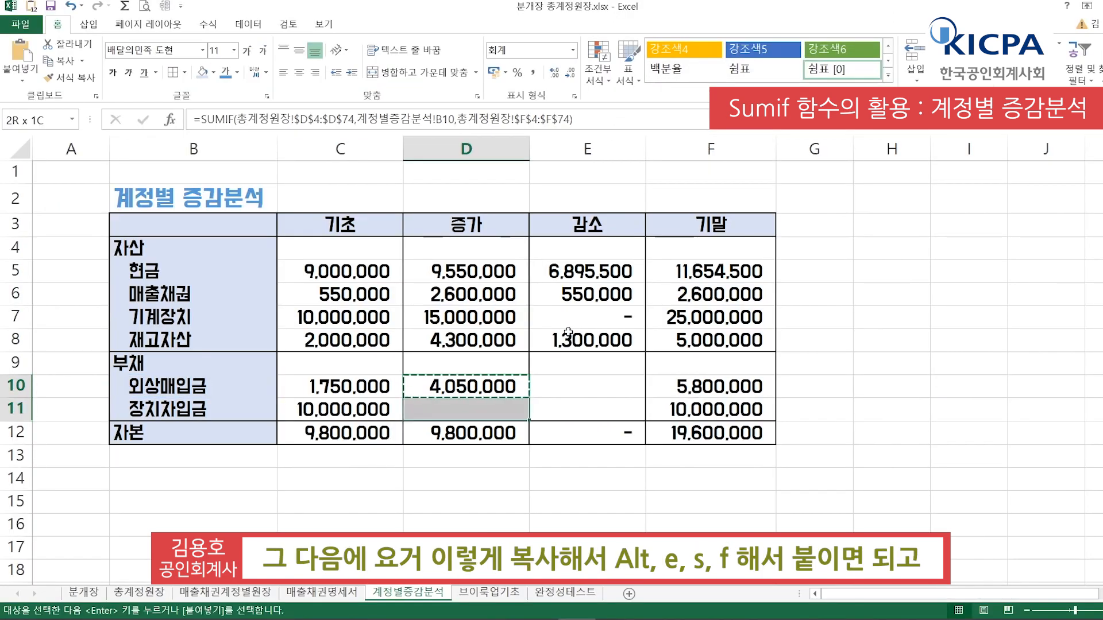
key("alt+e")
key("s")
key("f")
key("Return")
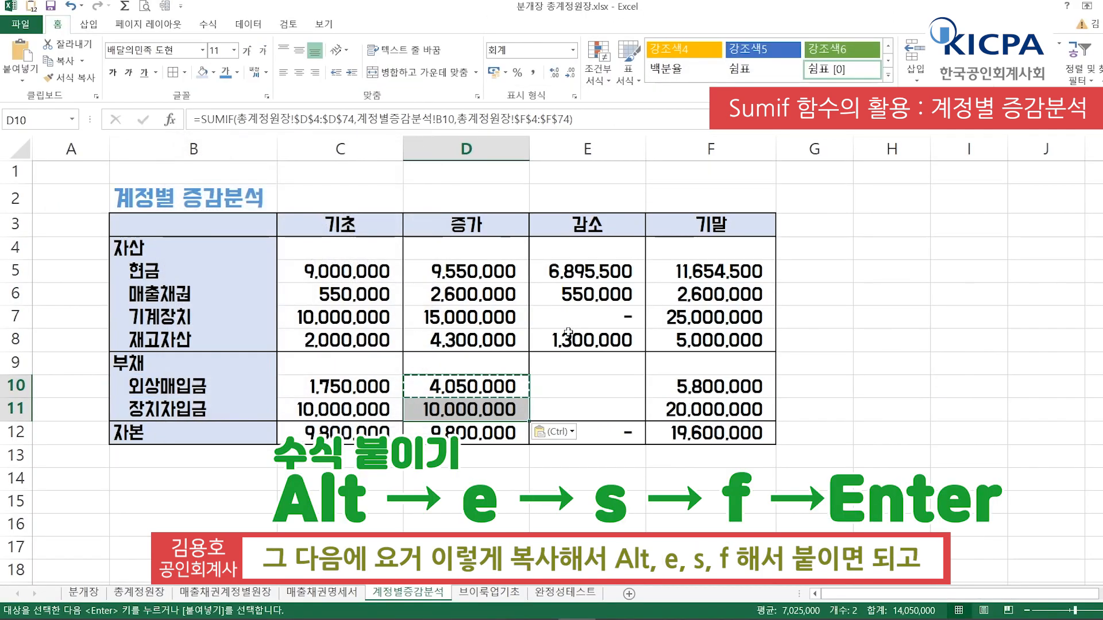
key("Escape")
Copy the full SUMIF formula text from D10 and insert it in the 외상매입금 감소 cell E10
key("Right")
key("Left")
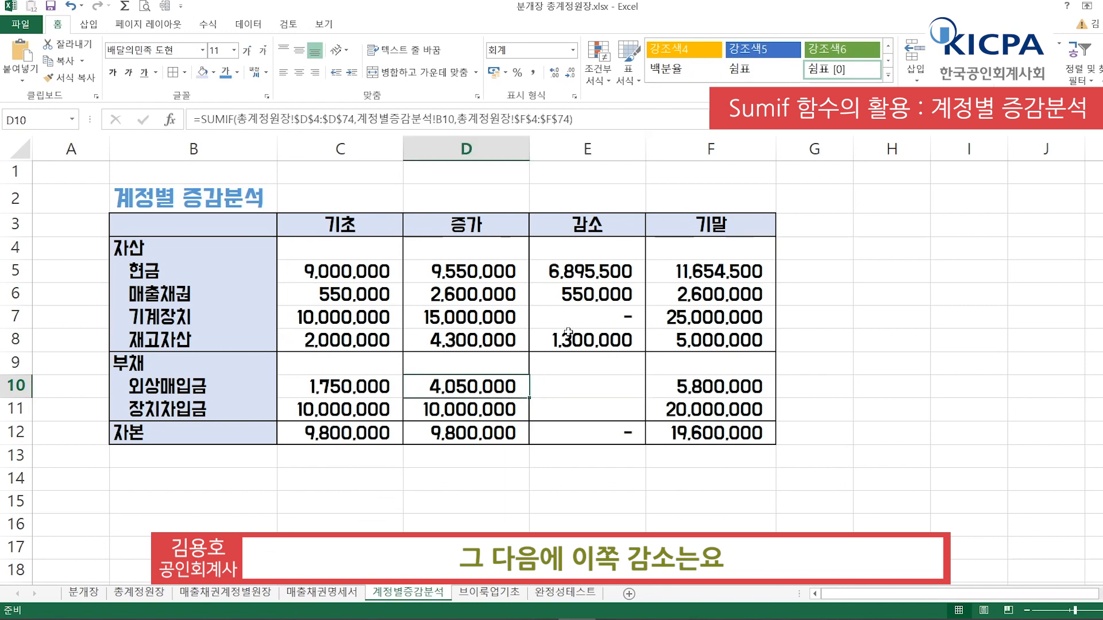
key("F2")
key("shift+Home")
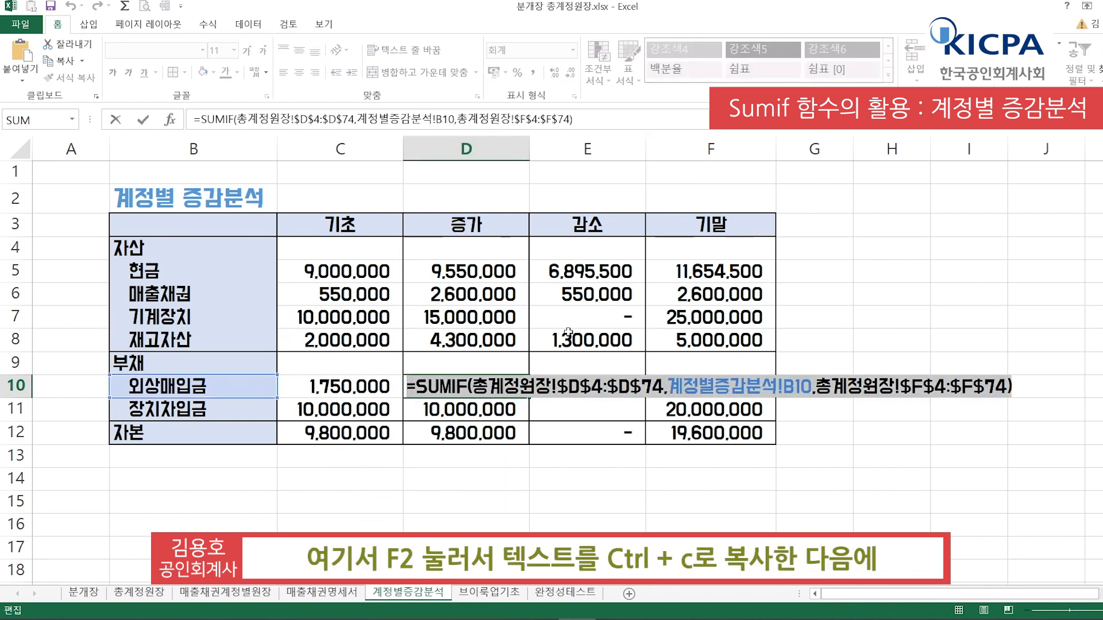
key("ctrl+c")
key("Escape")
key("Right")
key("F2")
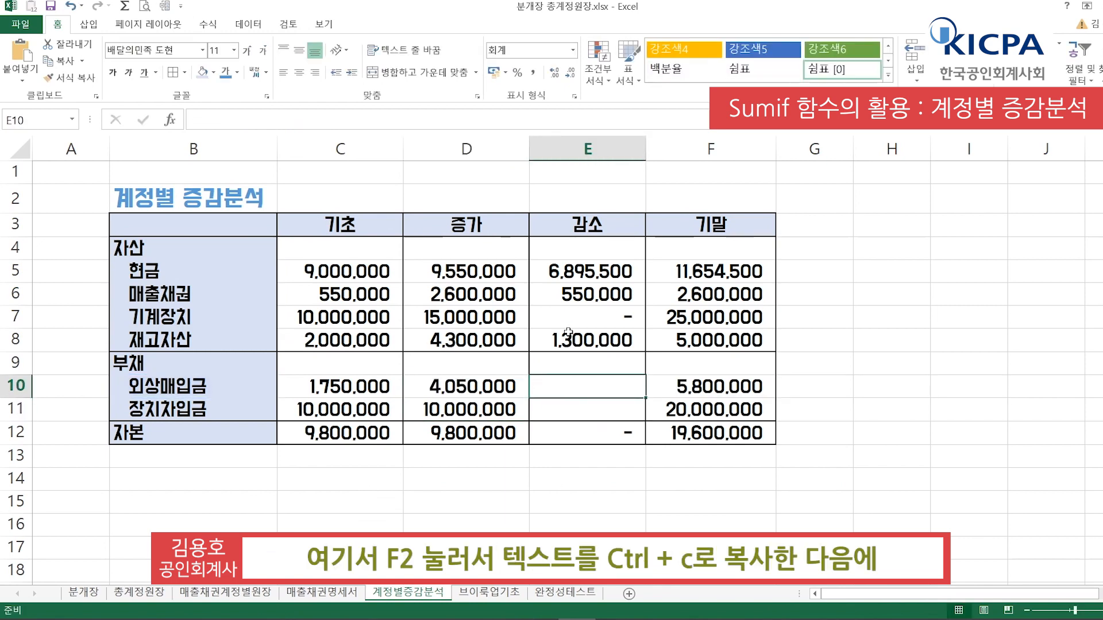
key("ctrl+v")
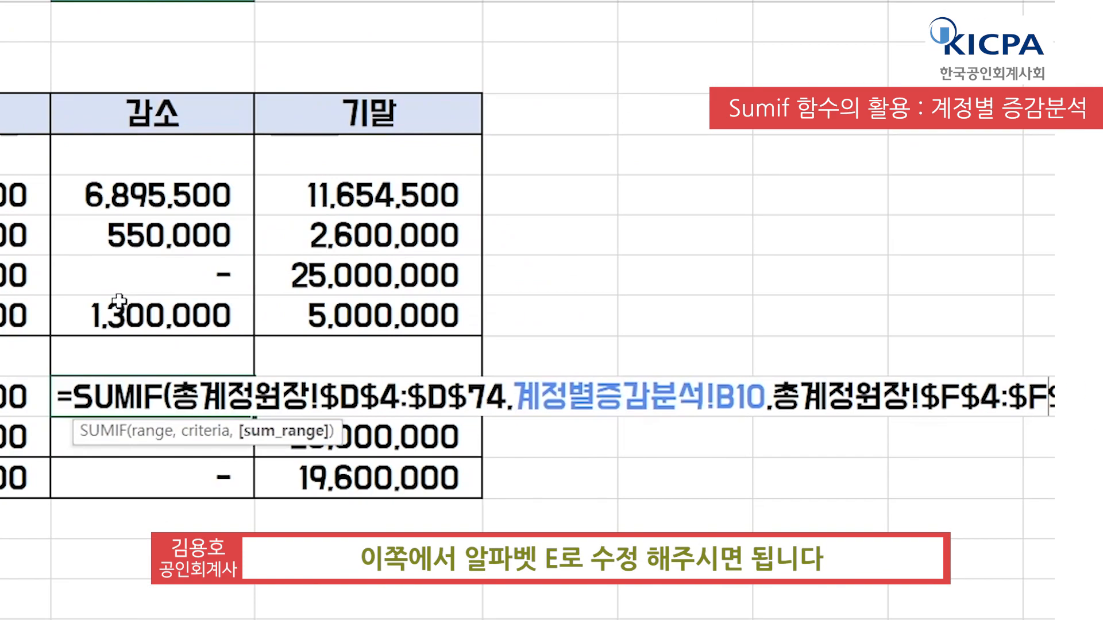
Change the sum range of the SUMIF in E10 to 총계정원장!$E$4:$E$74
key("Left")
key("Left")
key("Left")
key("Left")
key("BackSpace")
type("E")
key("Return")
key("Up")
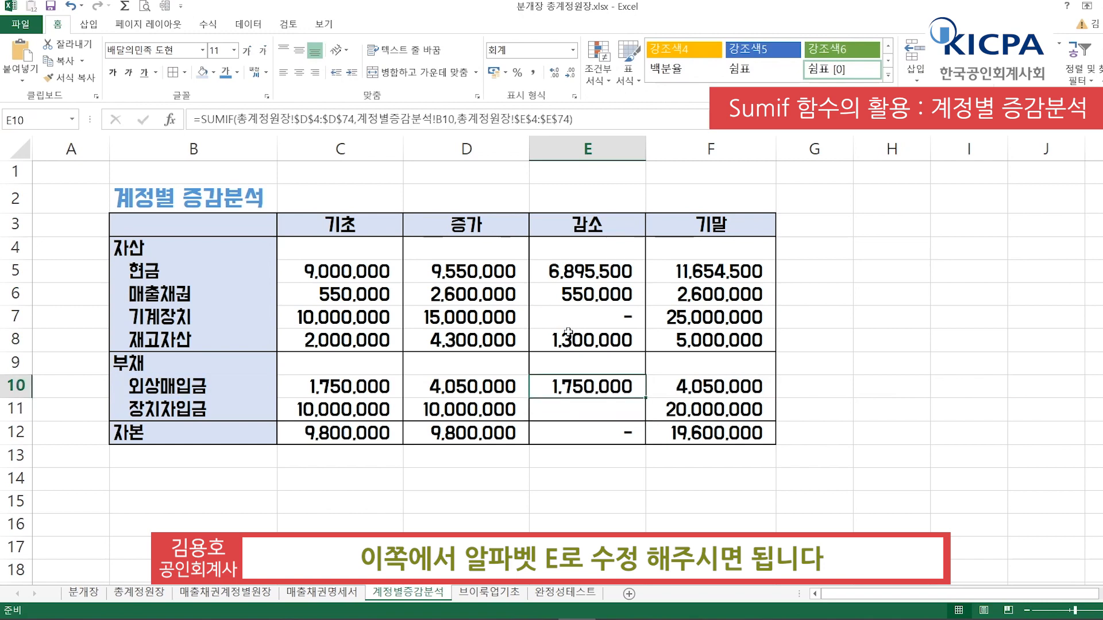
Copy the 감소 formula from E10 and paste only the formula into E11 for 장치차입금
key("ctrl+c")
key("Down")
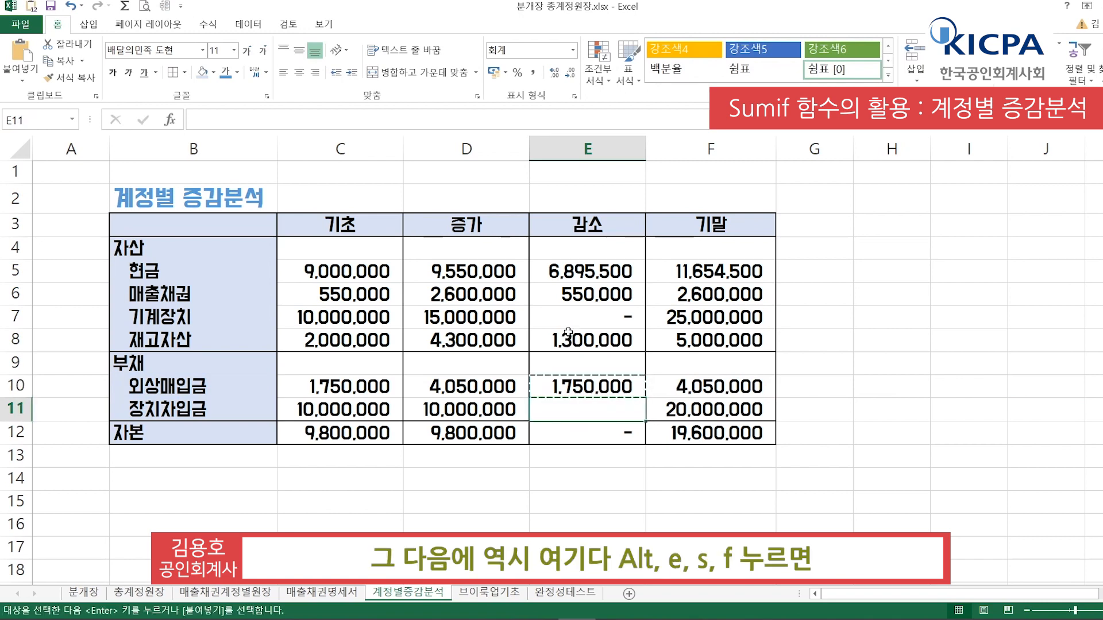
key("alt")
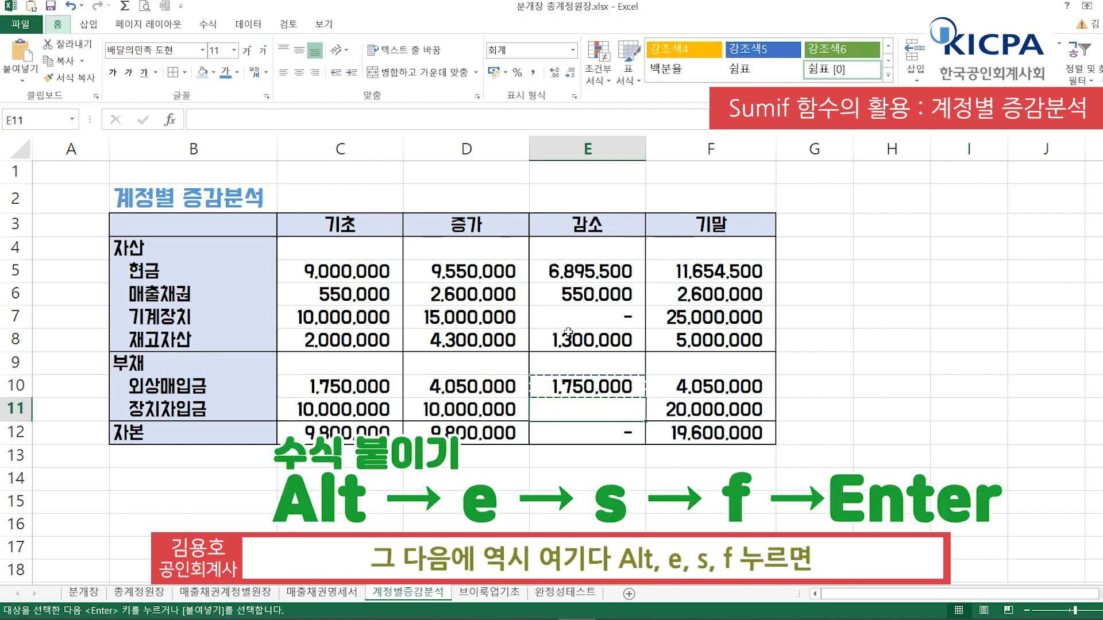
key("e")
key("s")
key("f")
key("Return")
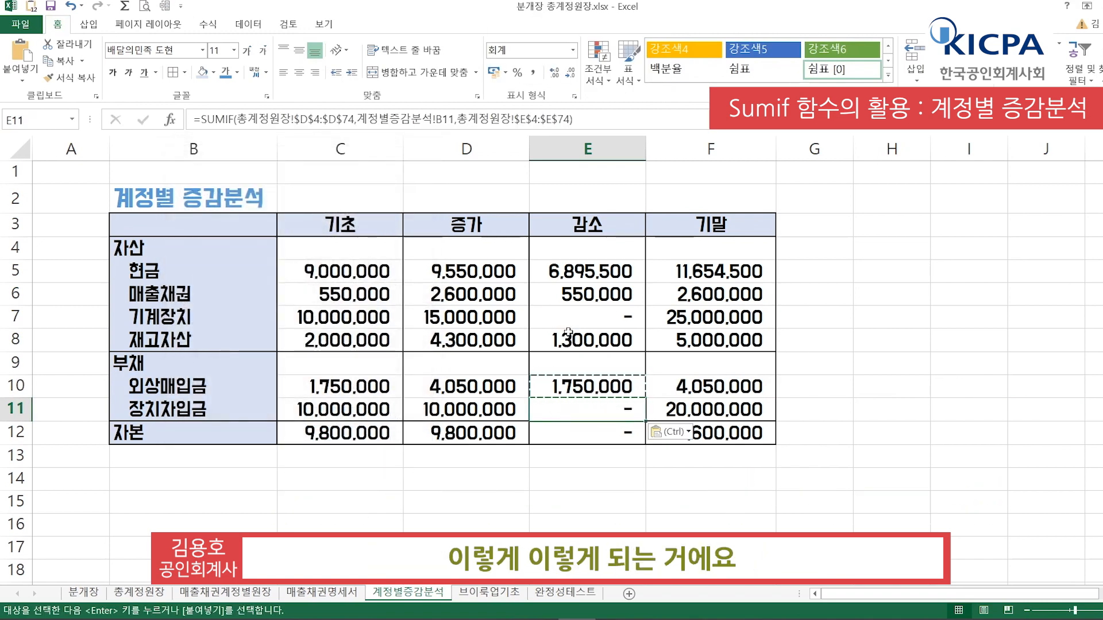
key("Down")
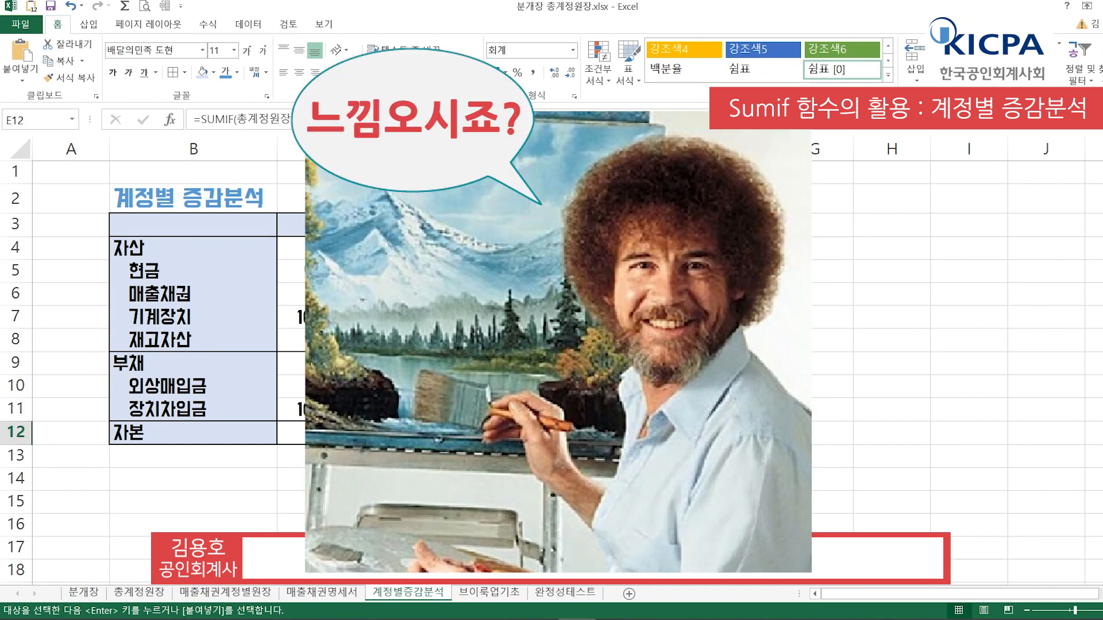